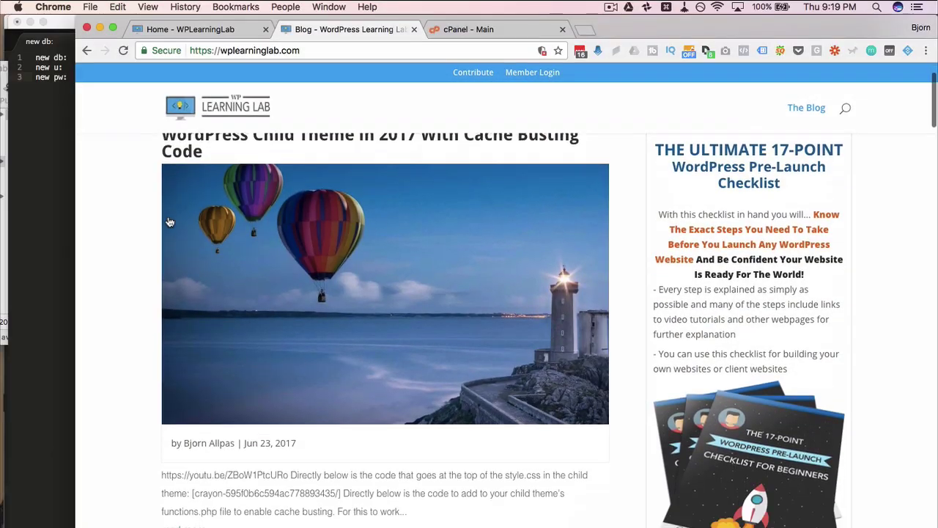
scroll(137, 259, down, 2)
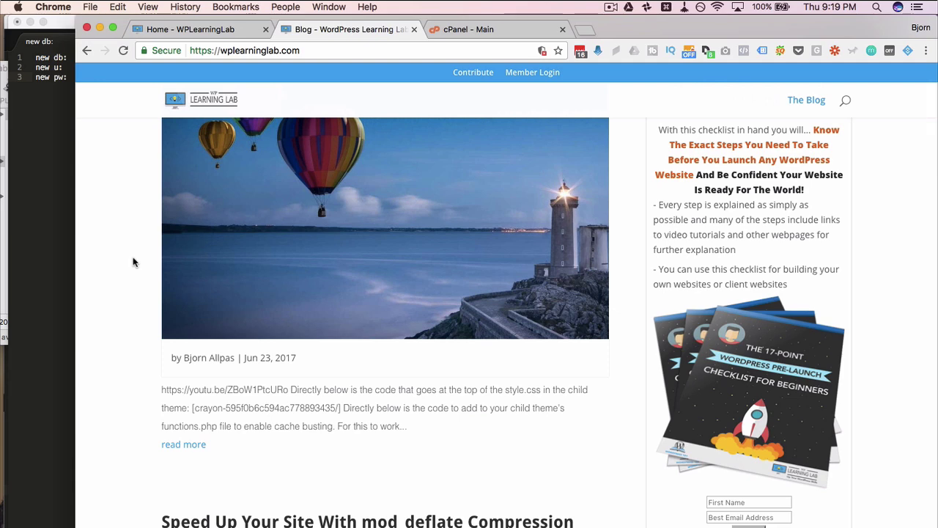
- Go from the learn.wplearninglab.com home page to the Blog and scroll to the GZIP Compression post
click(196, 30)
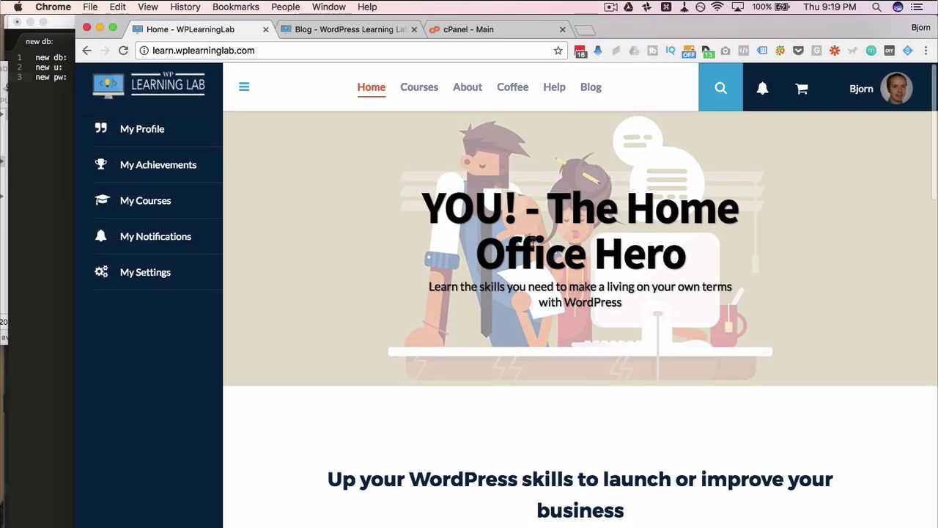
click(411, 91)
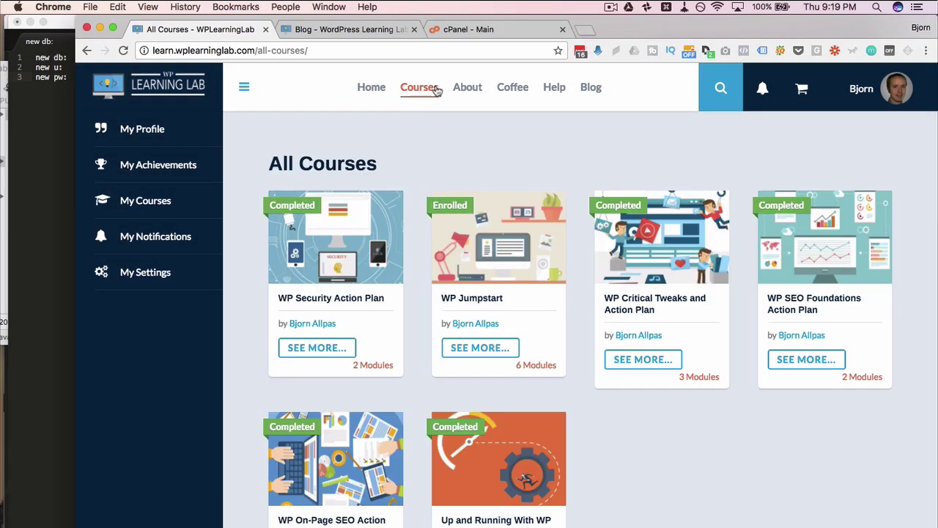
click(500, 90)
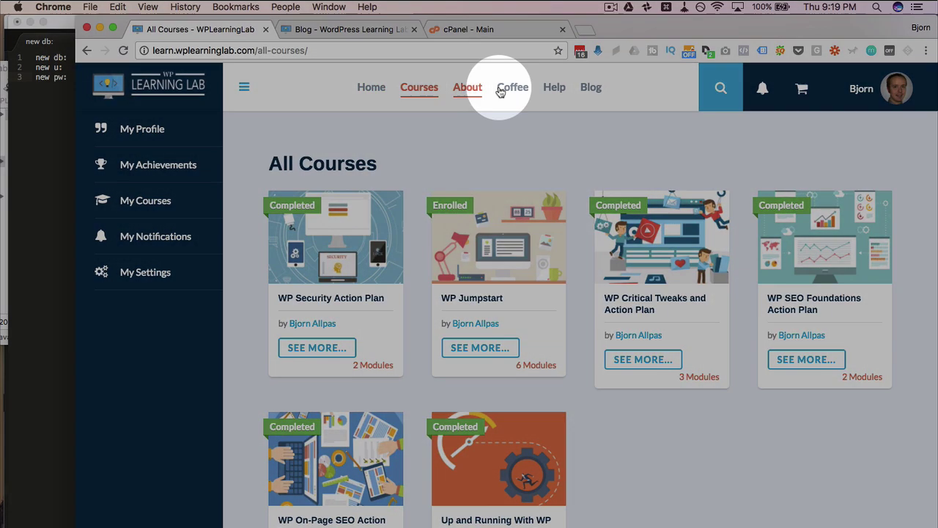
click(591, 89)
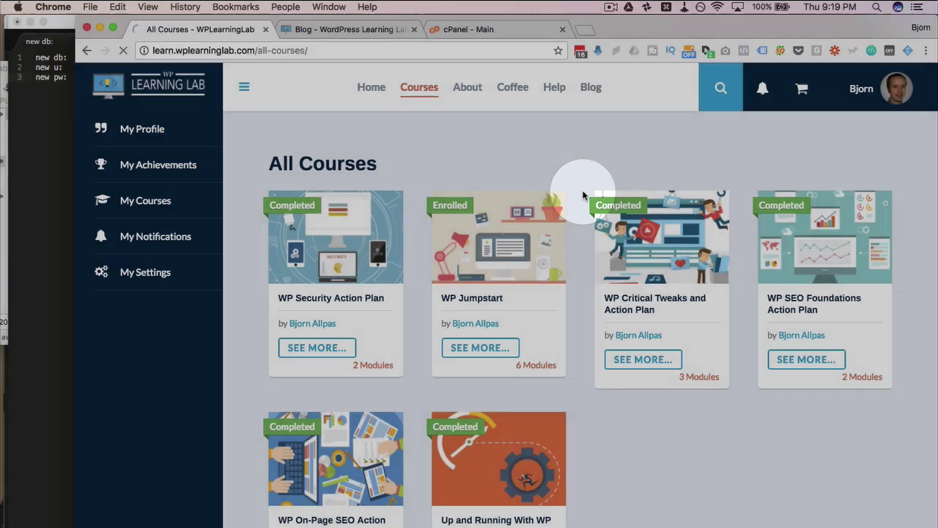
scroll(583, 195, down, 15)
scroll(584, 195, down, 5)
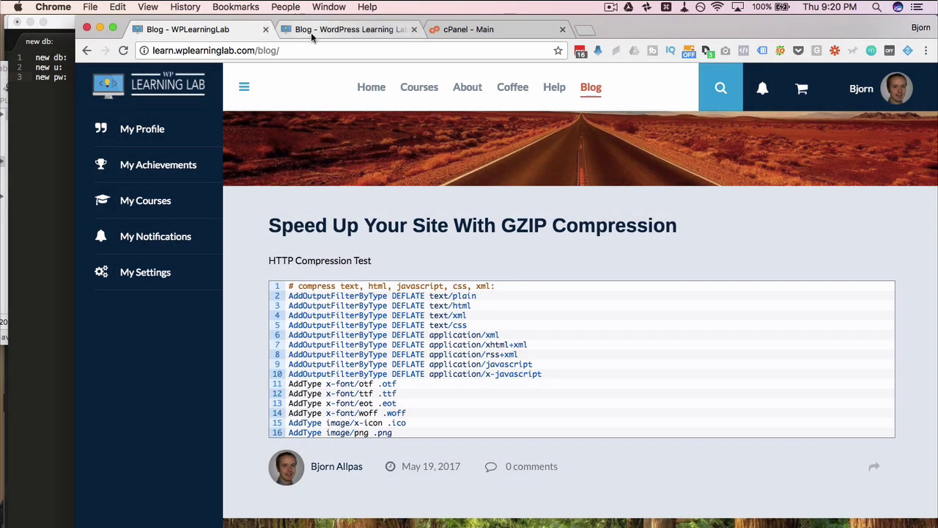
- After a glance at the old blog, go to the admin's installed plugins list and choose Add New
click(311, 32)
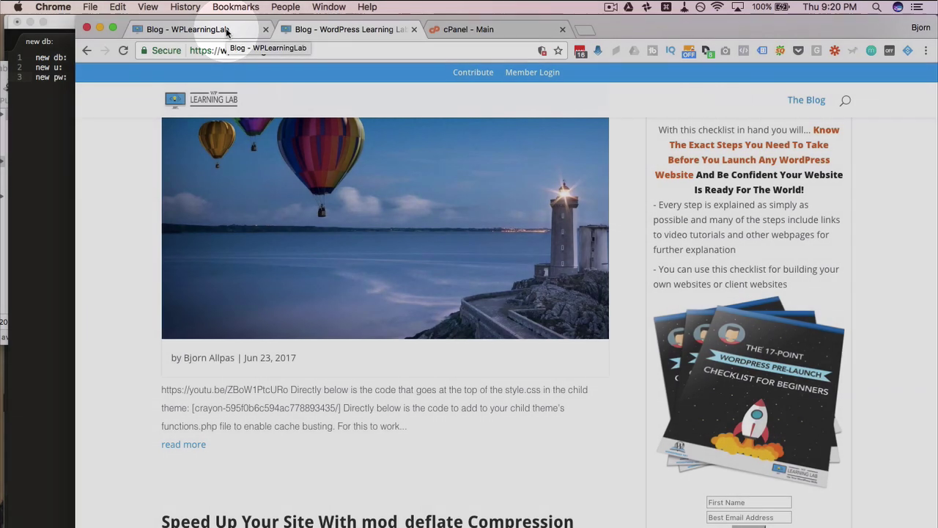
click(227, 31)
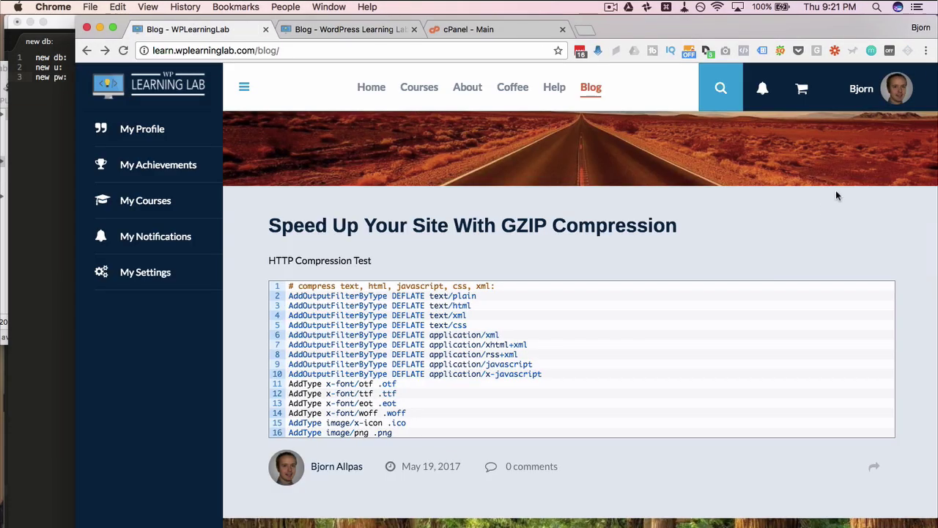
mouse_move(894, 101)
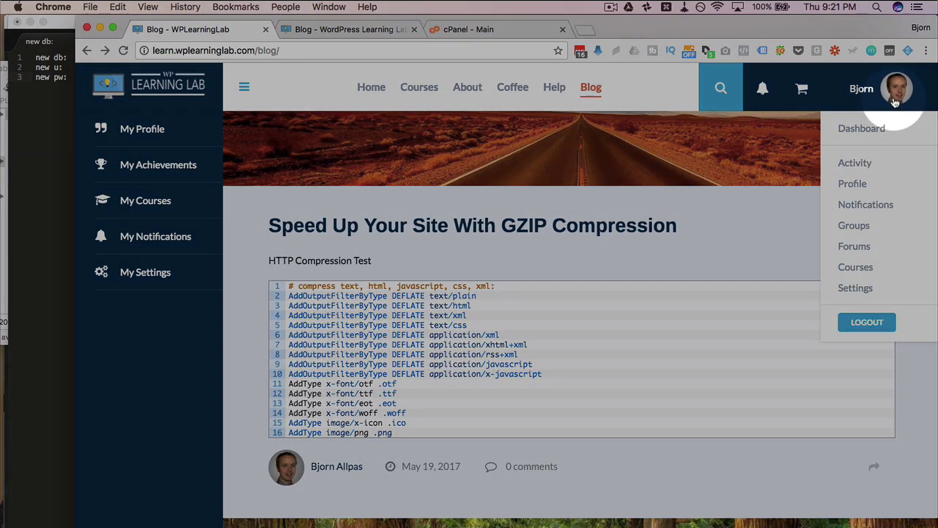
mouse_move(860, 130)
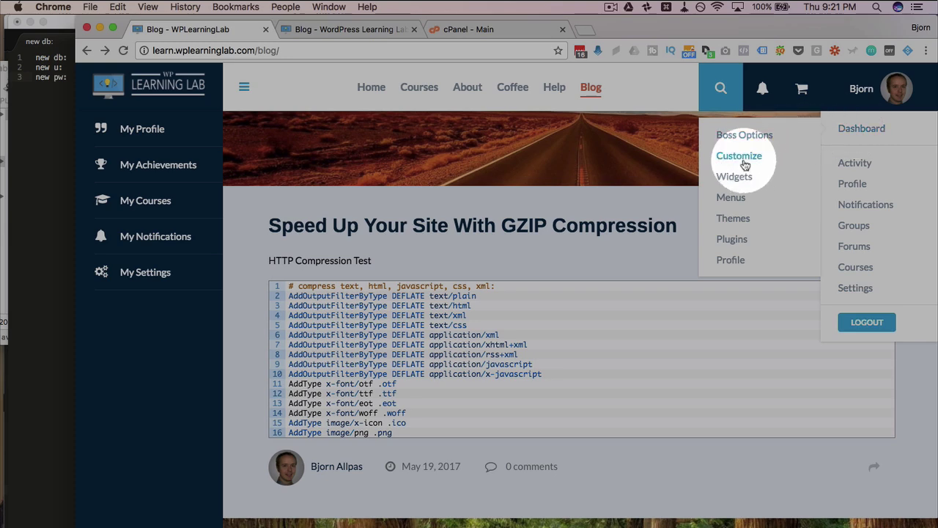
click(742, 243)
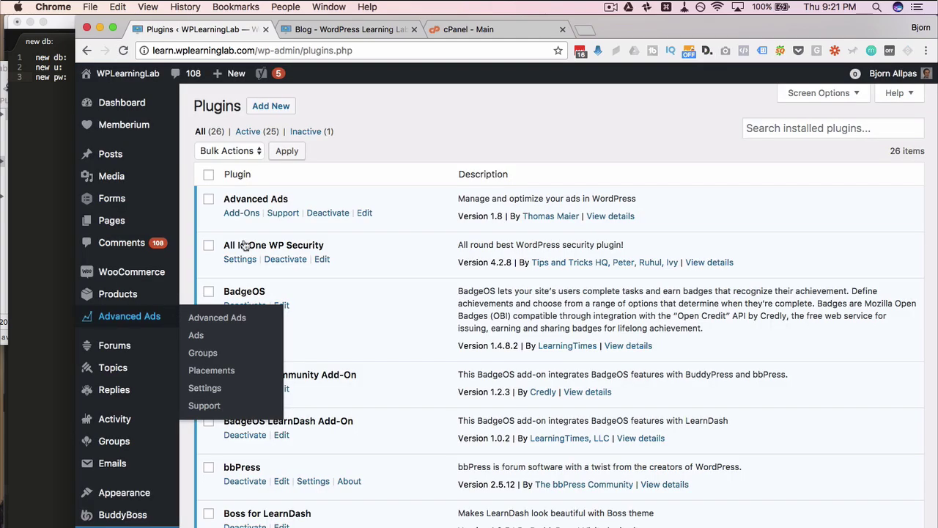
scroll(272, 345, down, 5)
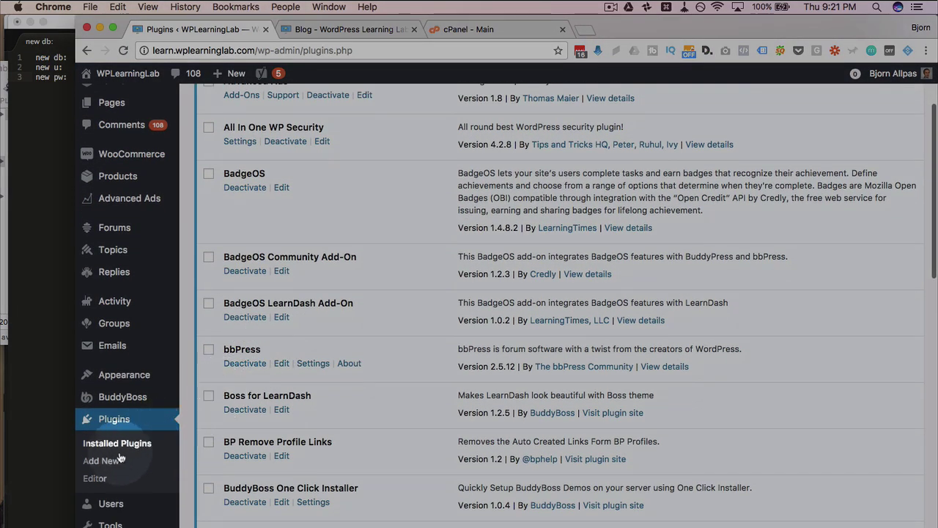
click(101, 461)
- Search plugins for 'duplicator', confirm it shows Active, and open Duplicator > Packages
click(806, 143)
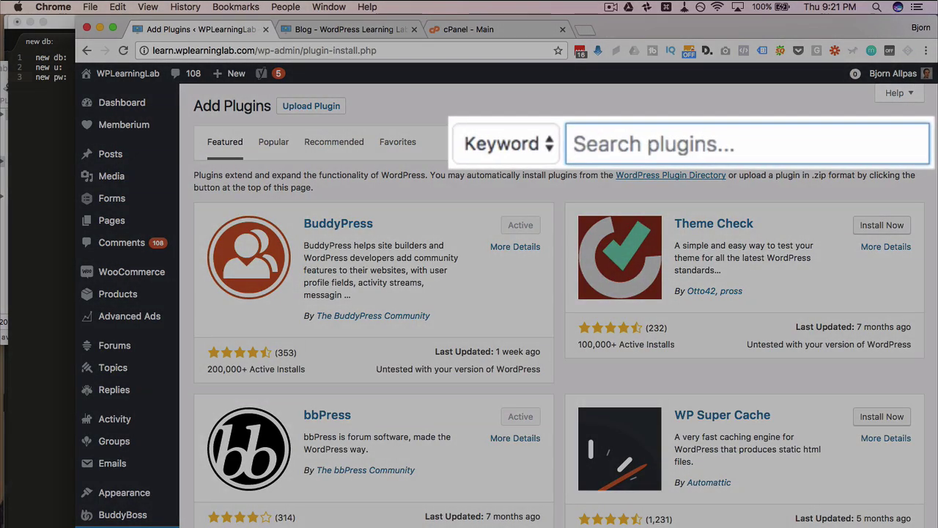
text(duplicator)
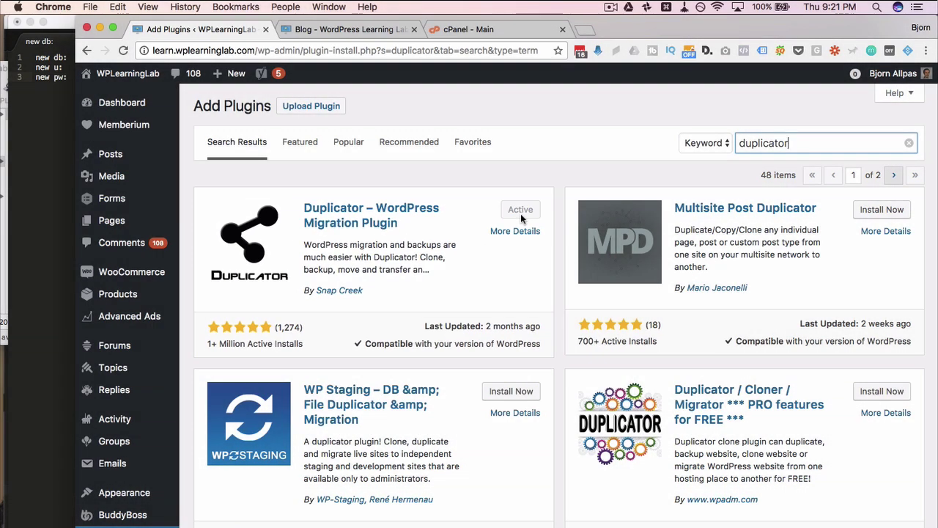
scroll(115, 326, down, 6)
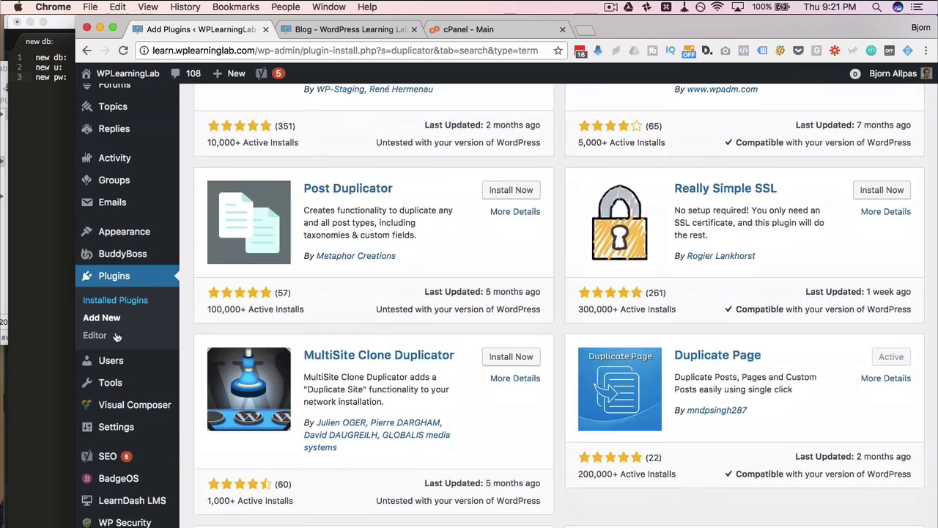
mouse_move(125, 522)
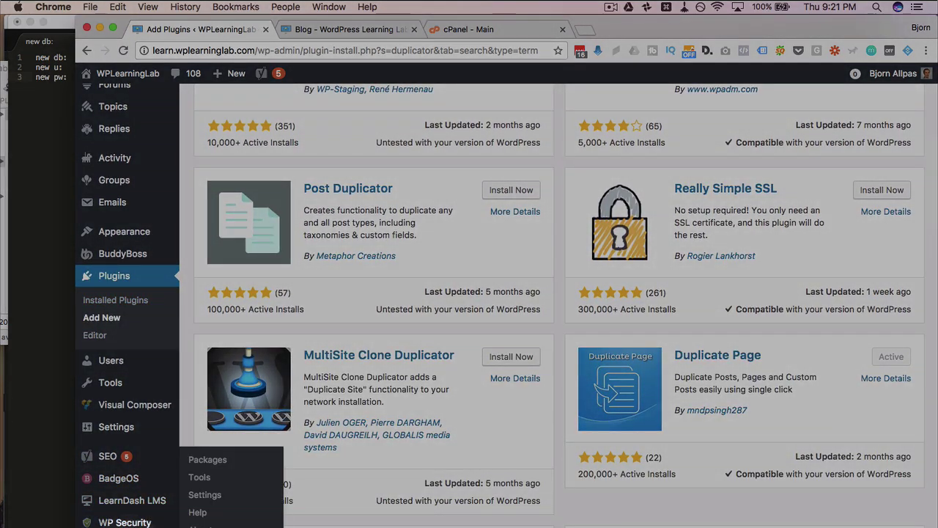
key(super+r)
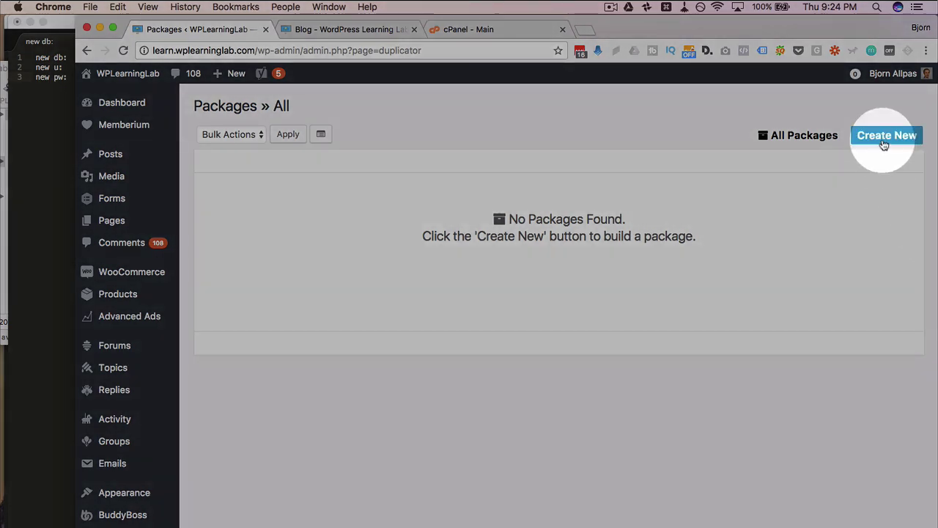
- Create a new package named 20170620_wplearninglab, reviewing the Requirements, Archive and Installer sections
click(884, 139)
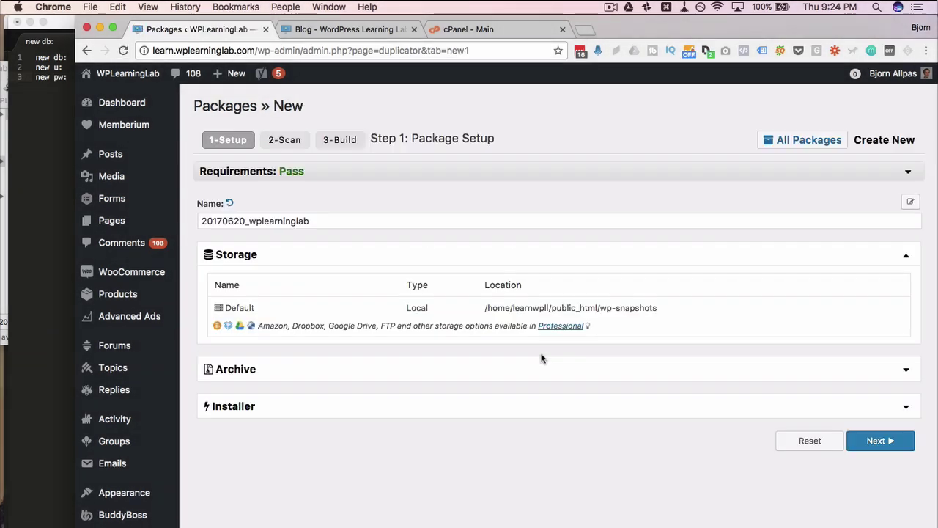
click(258, 175)
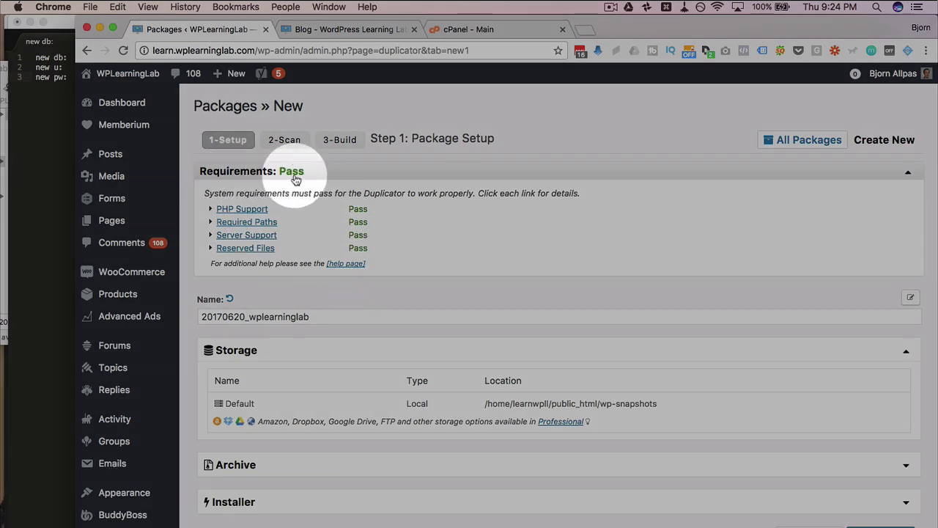
click(294, 176)
drag(199, 222, 331, 220)
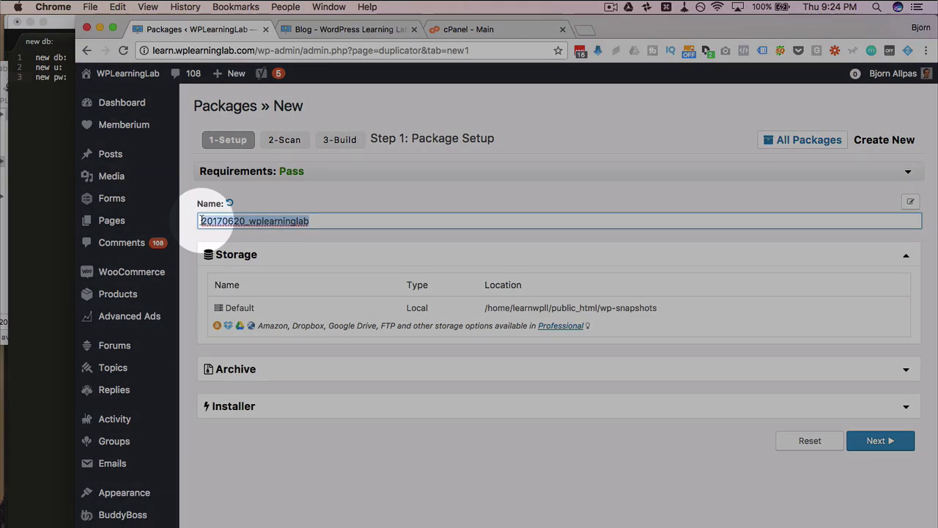
scroll(345, 242, down, 3)
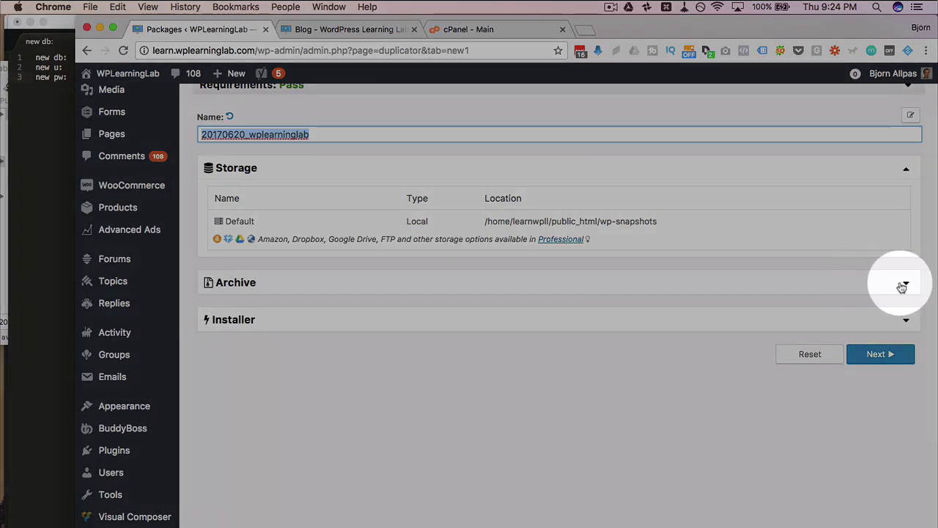
click(903, 286)
click(903, 286)
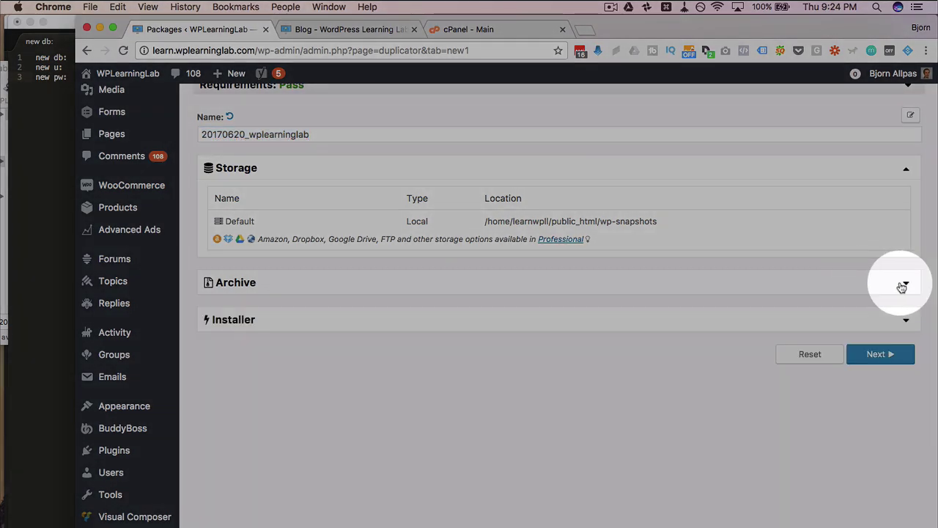
click(907, 325)
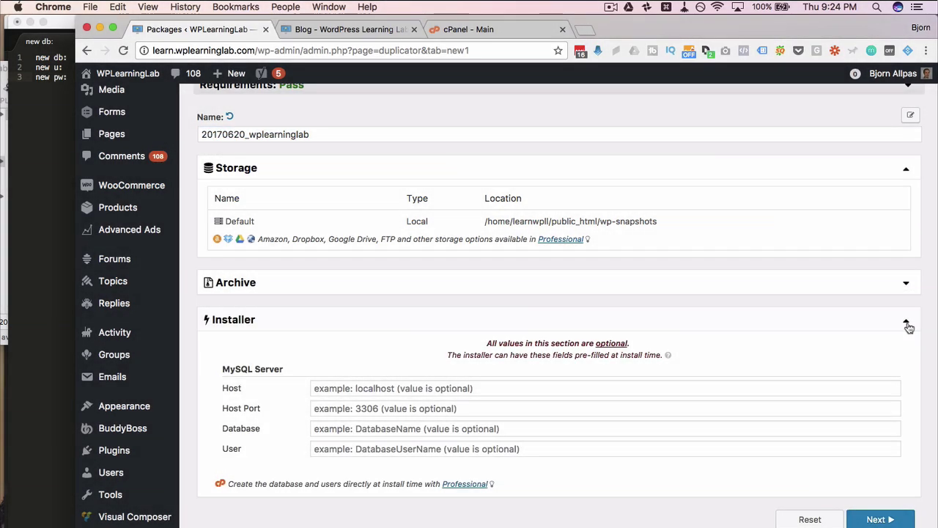
click(907, 324)
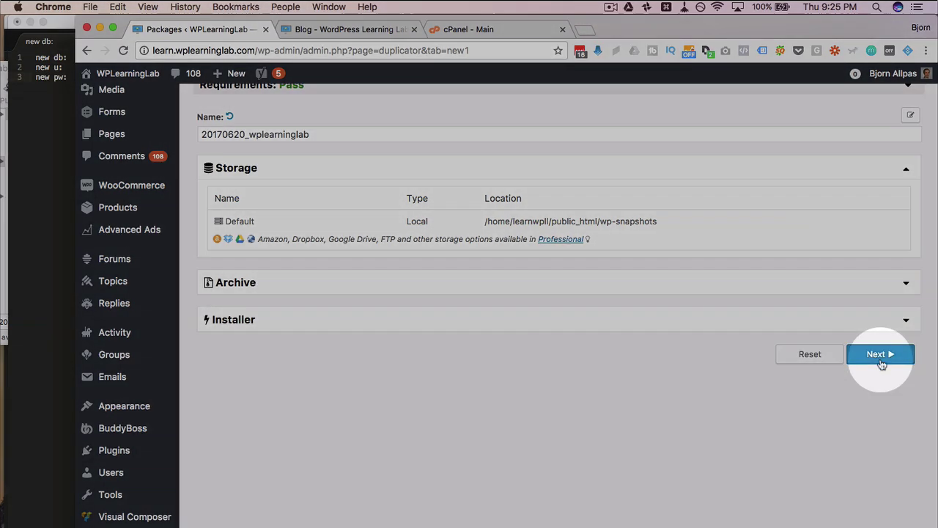
click(880, 361)
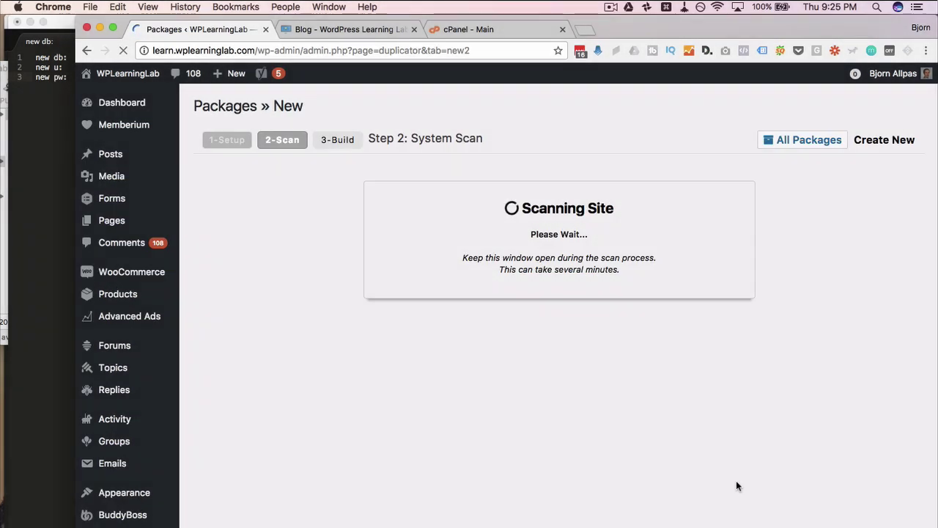
scroll(340, 198, down, 2)
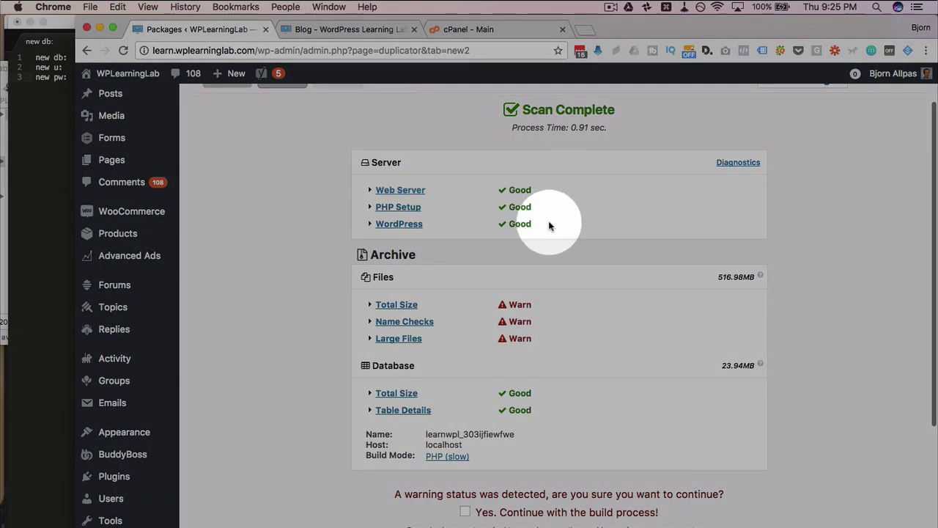
scroll(506, 234, down, 2)
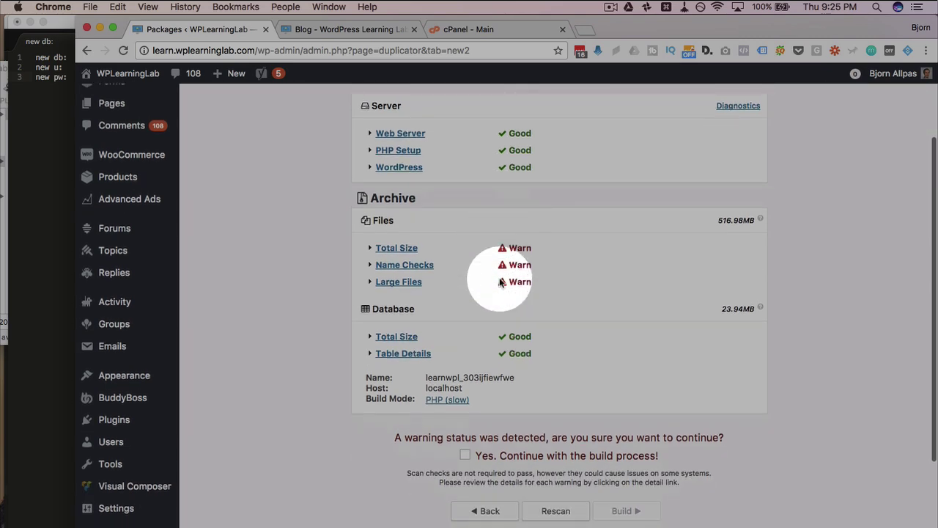
click(408, 251)
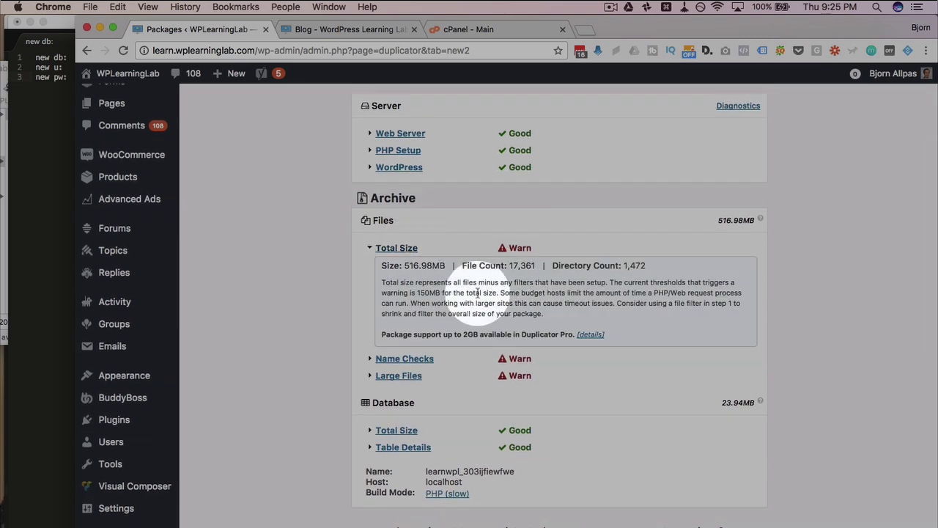
drag(404, 266, 441, 293)
click(419, 293)
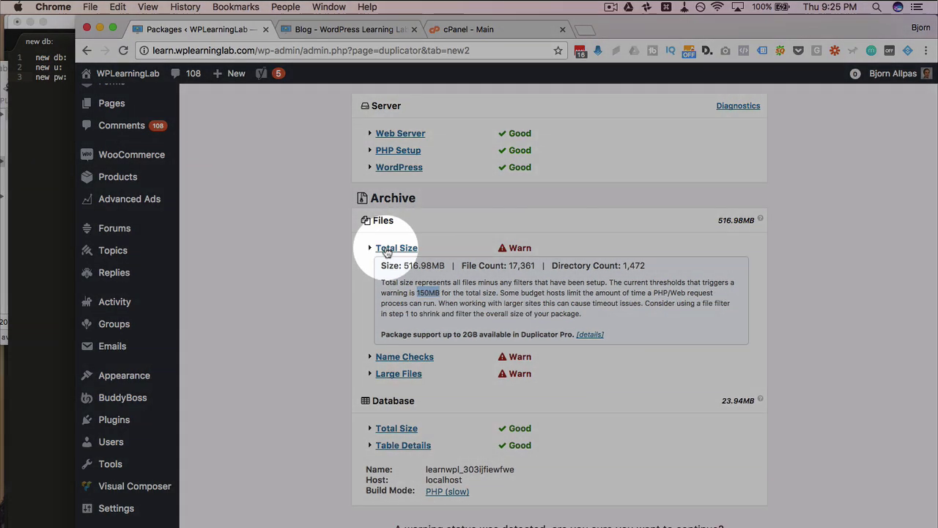
click(393, 248)
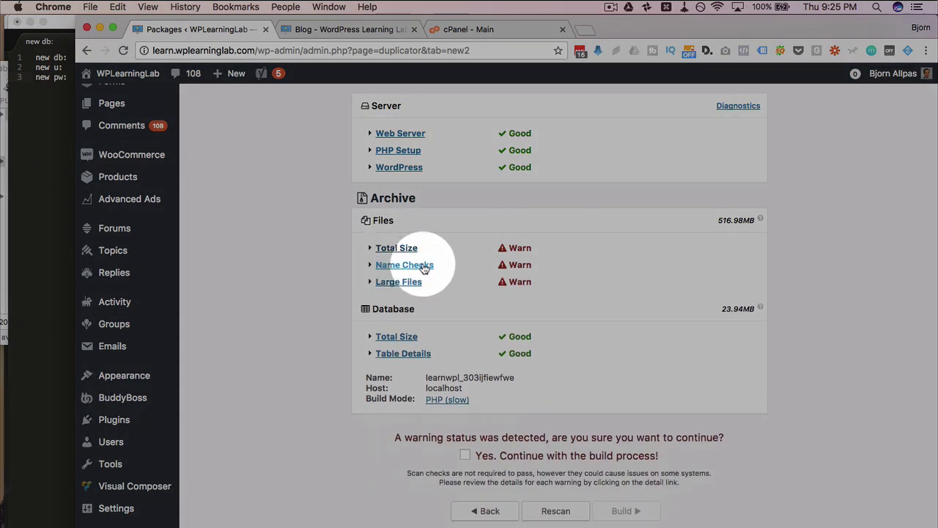
click(422, 267)
scroll(419, 322, down, 1)
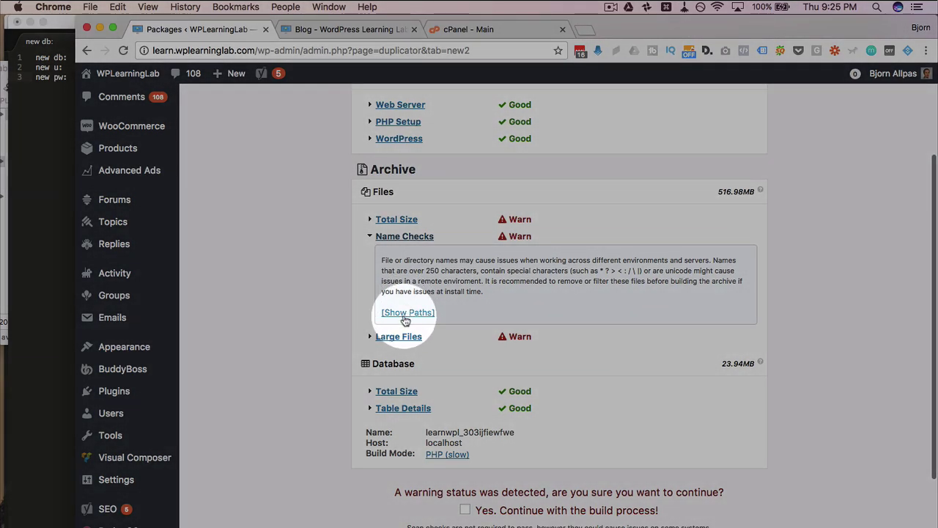
click(409, 314)
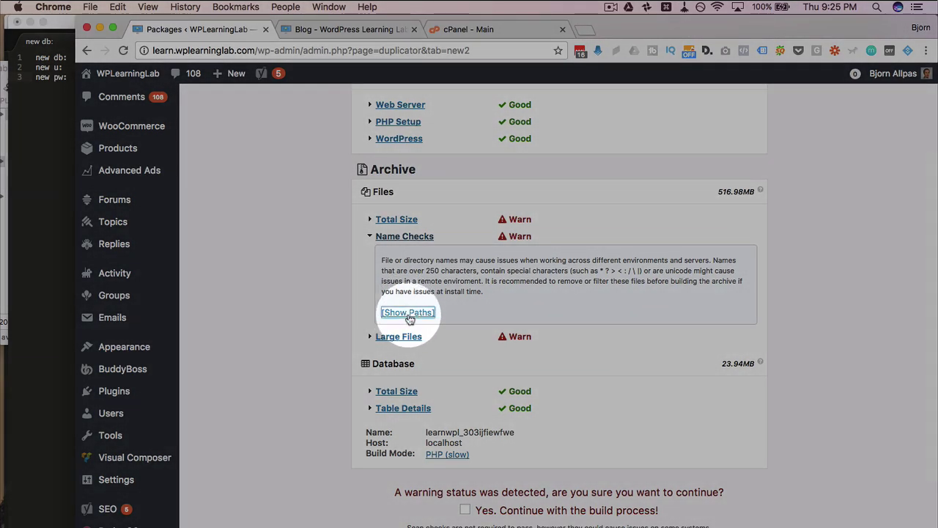
scroll(408, 385, down, 5)
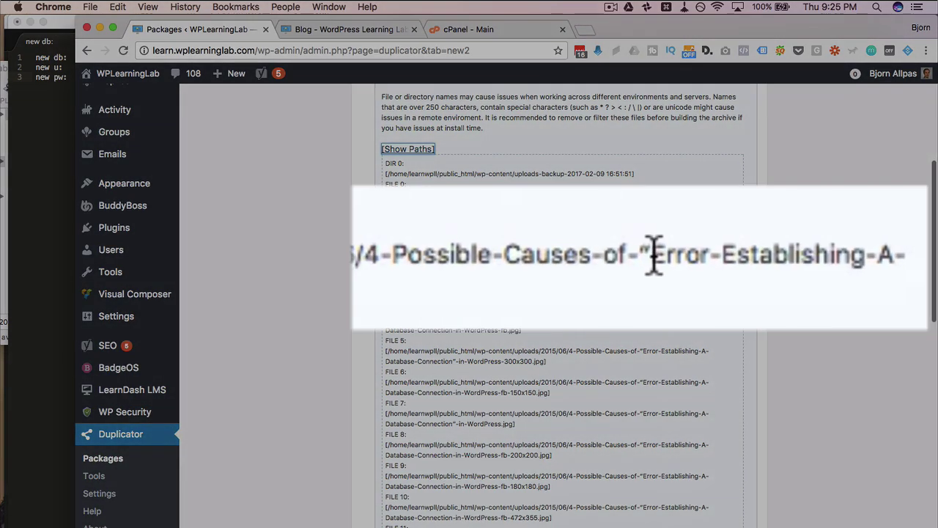
drag(644, 256, 646, 256)
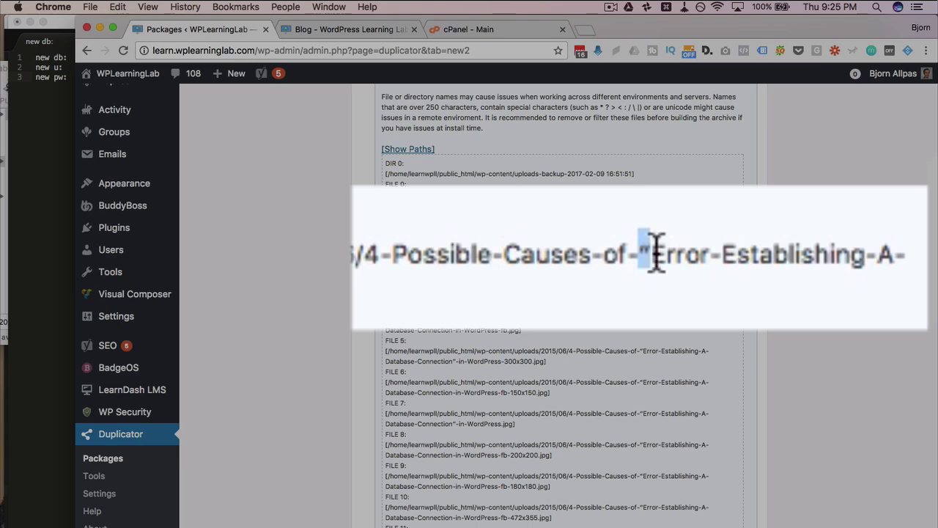
drag(656, 255, 620, 268)
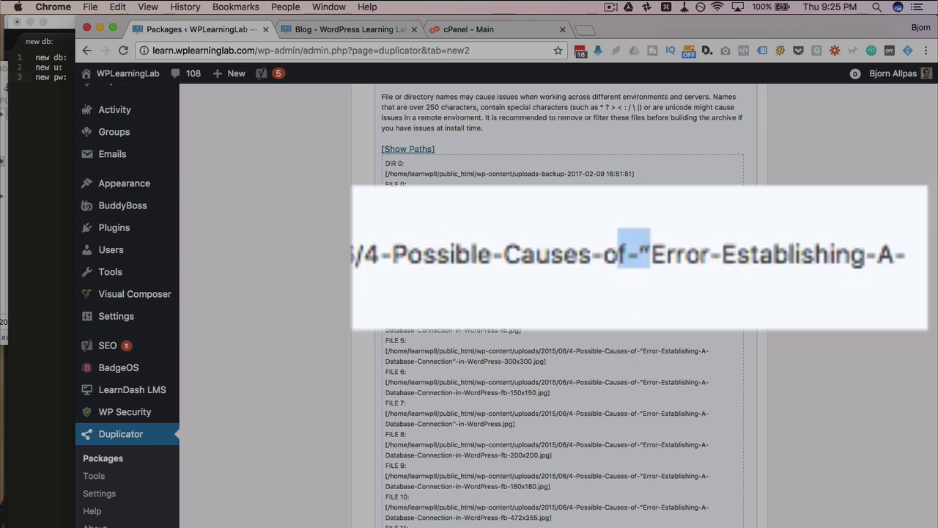
scroll(399, 285, down, 10)
scroll(400, 285, down, 17)
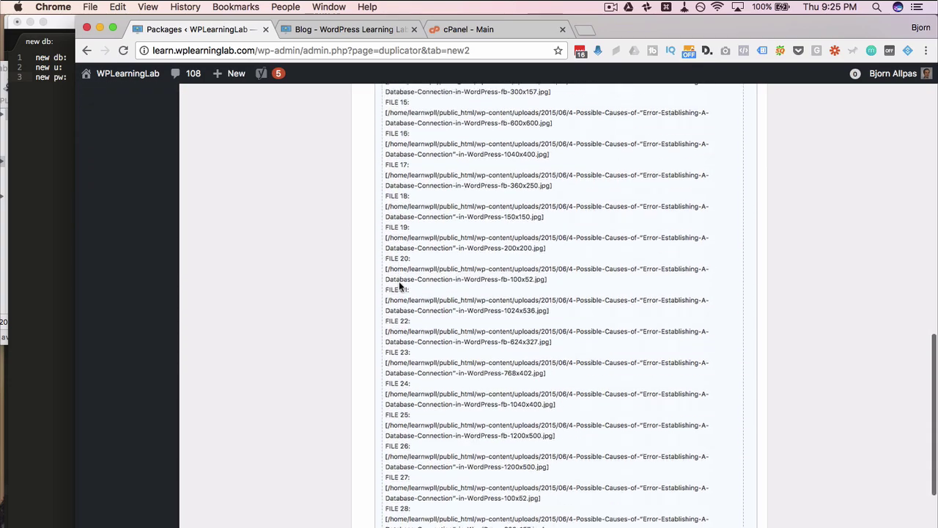
click(408, 308)
scroll(359, 315, down, 2)
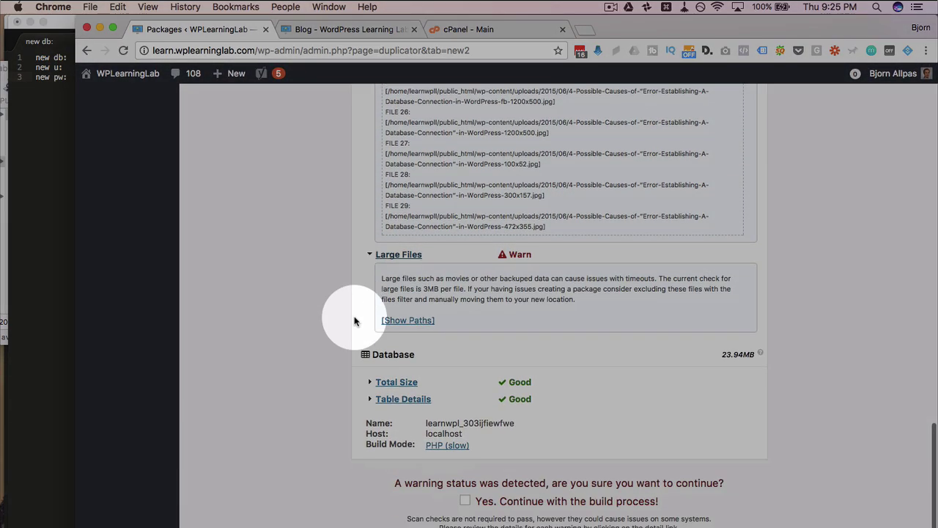
click(407, 321)
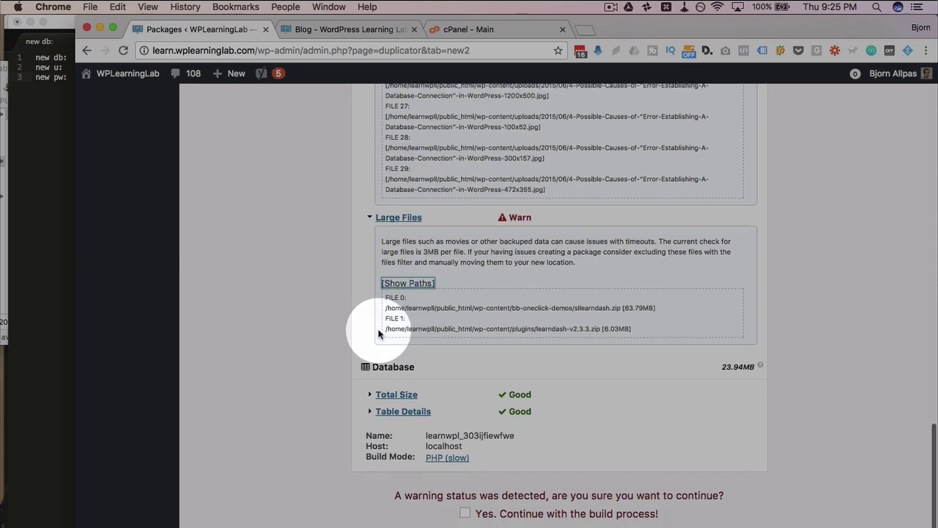
scroll(514, 315, down, 2)
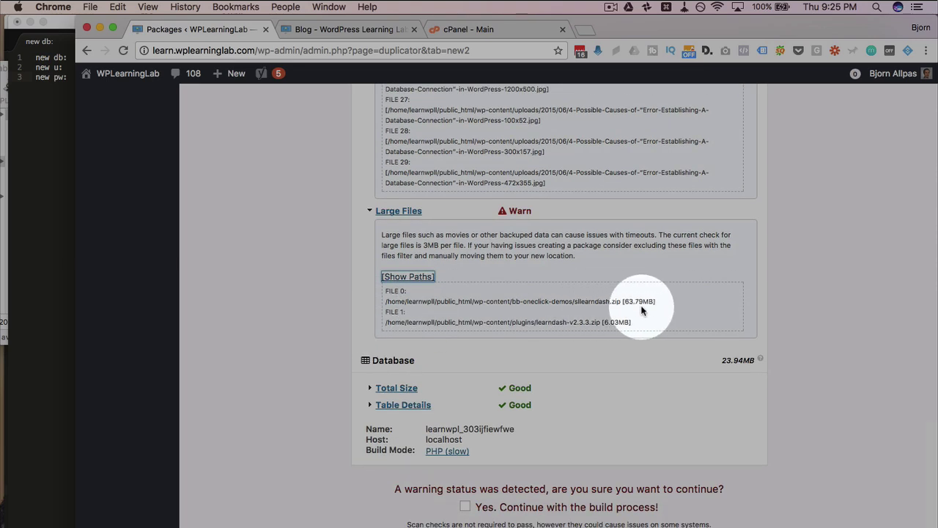
drag(657, 302, 514, 305)
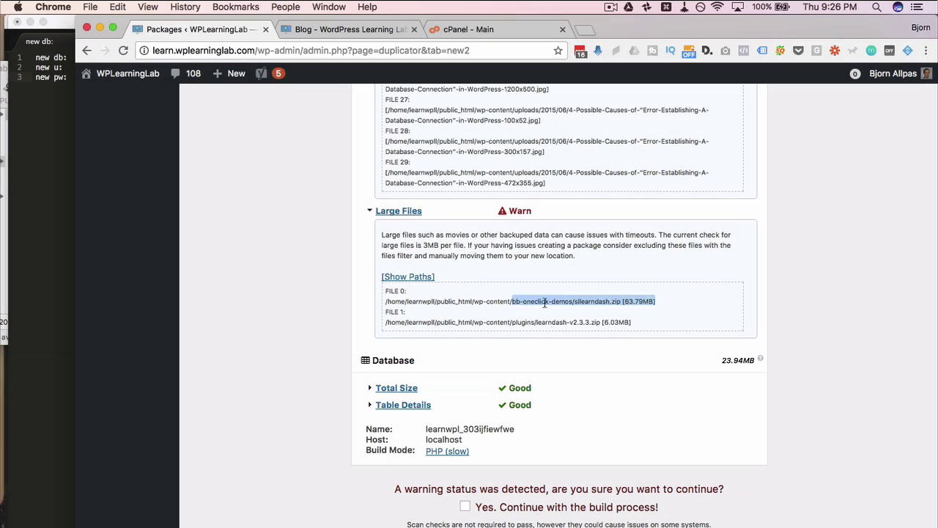
drag(575, 302, 610, 303)
click(632, 303)
drag(537, 321, 635, 323)
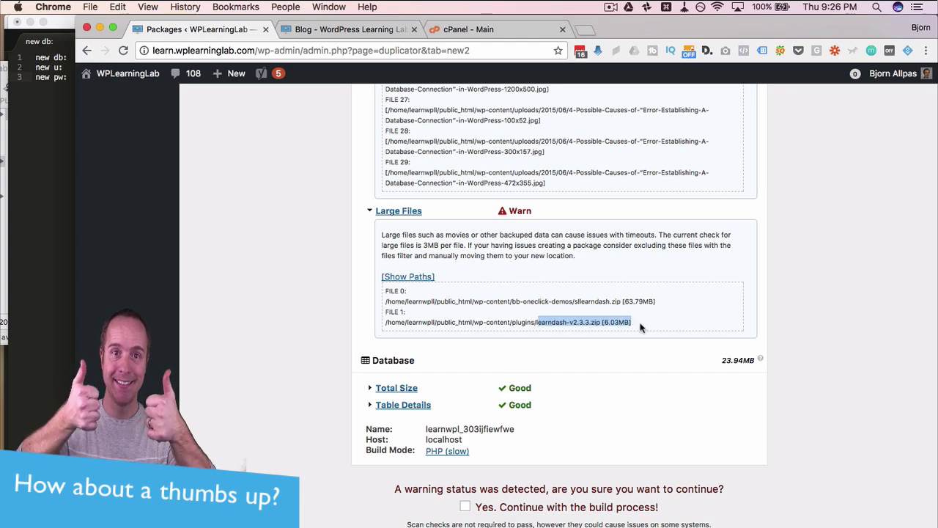
click(574, 316)
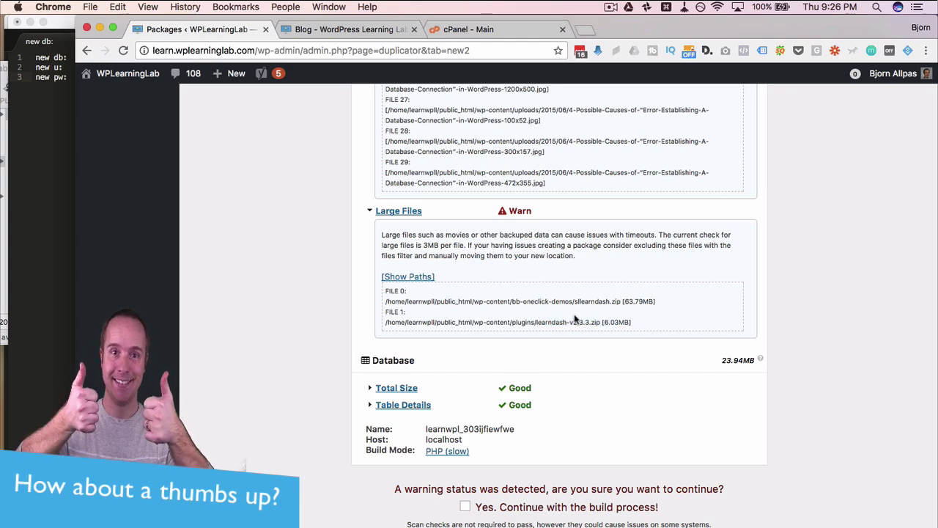
click(408, 276)
click(398, 234)
scroll(399, 232, up, 15)
scroll(388, 161, up, 2)
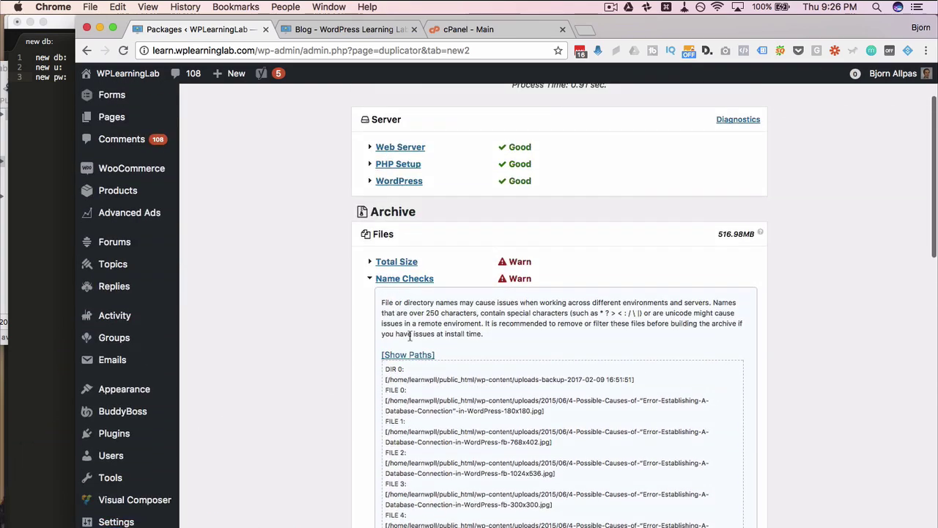
click(404, 278)
scroll(635, 258, down, 5)
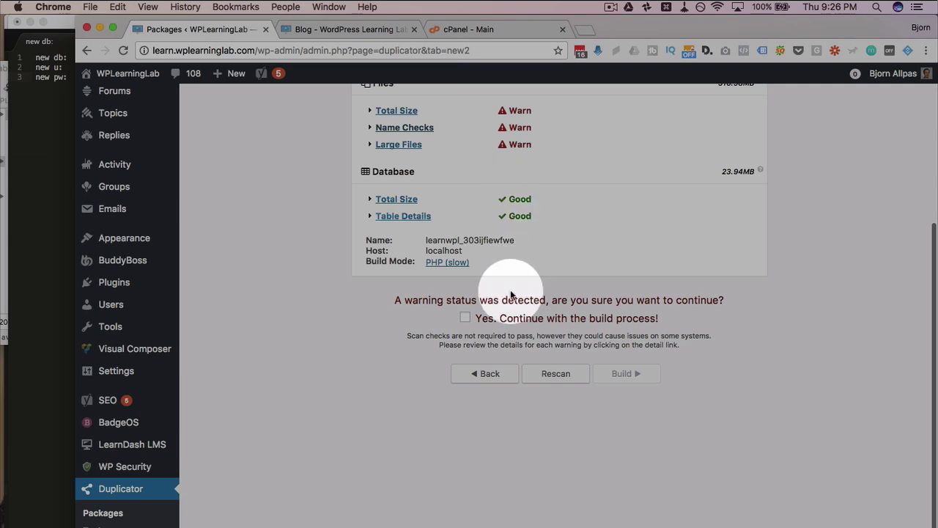
- Confirm continuing past the scan warnings, build the package, and download the installer and 429MB archive
click(465, 319)
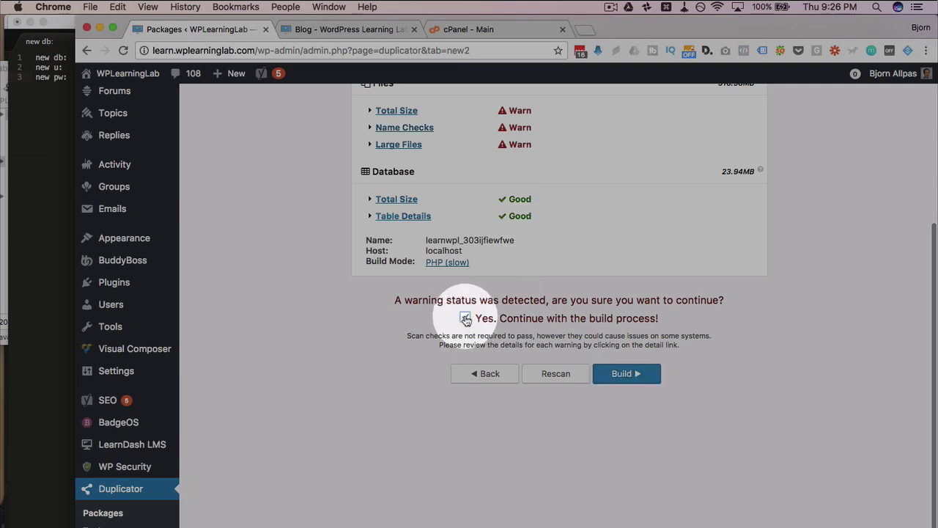
click(627, 378)
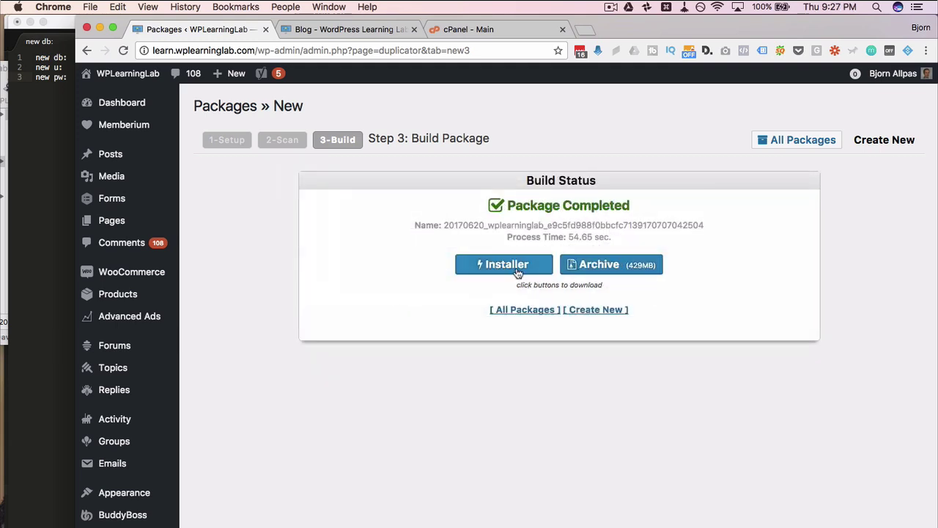
click(518, 271)
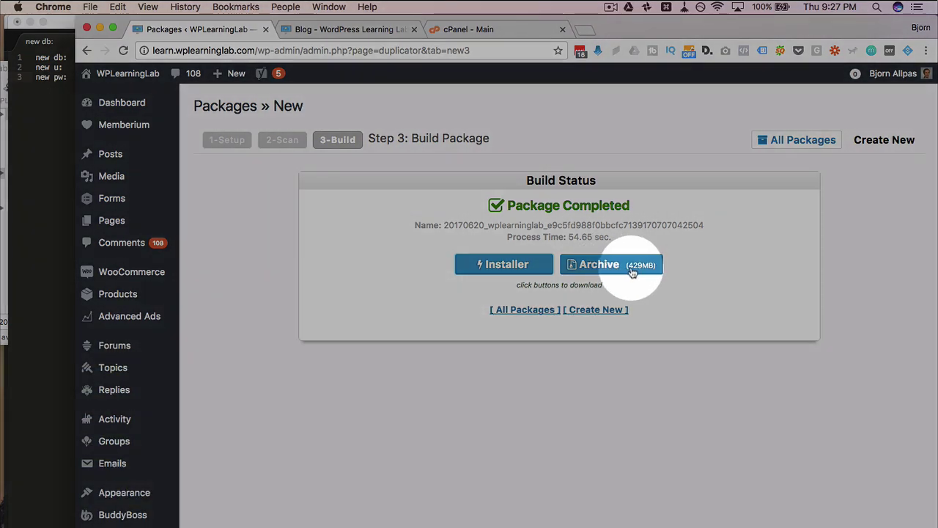
click(632, 271)
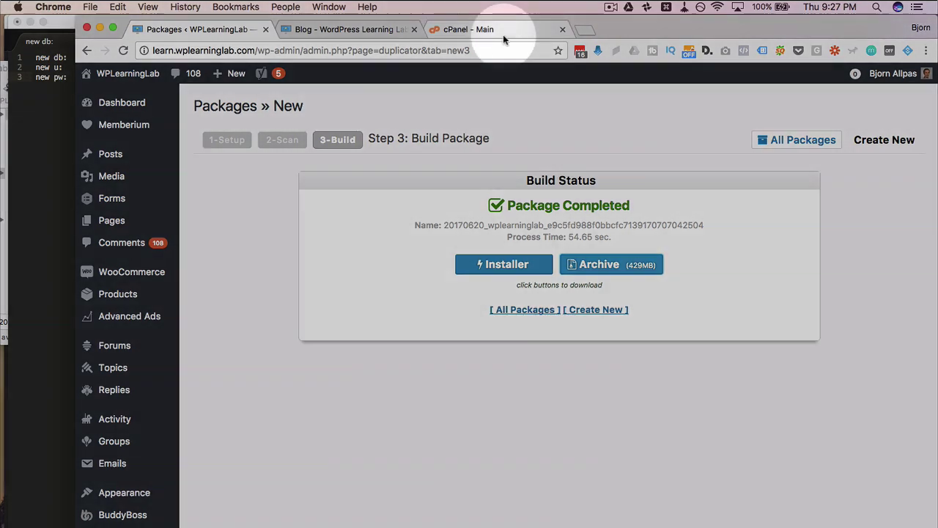
- In cPanel's MySQL Databases, create the database wplearni_g4fwefewrgeew
click(503, 31)
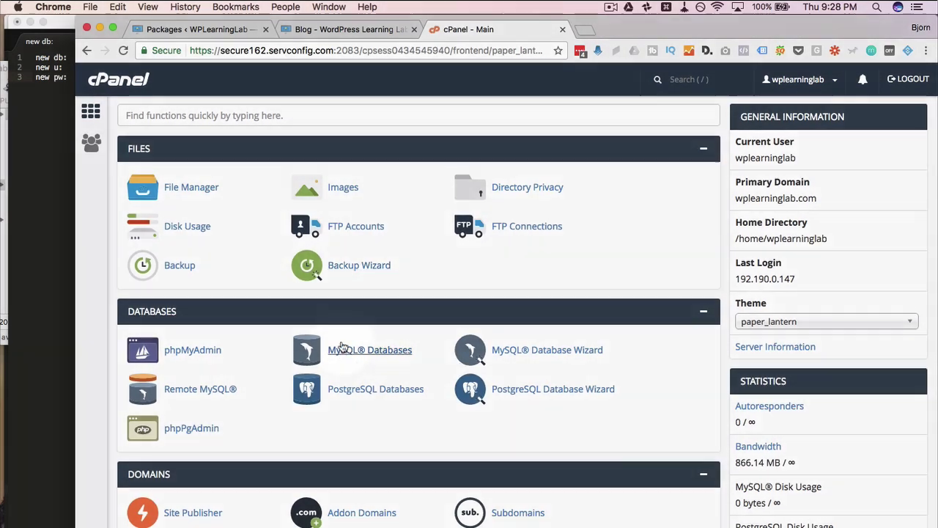
scroll(352, 337, down, 1)
click(355, 335)
click(260, 218)
text(g4fwefewrgeew)
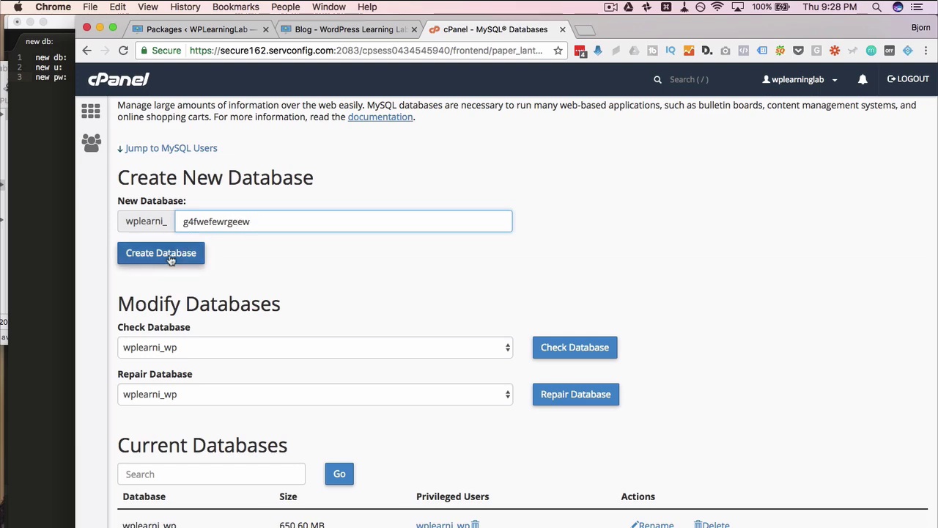
click(160, 253)
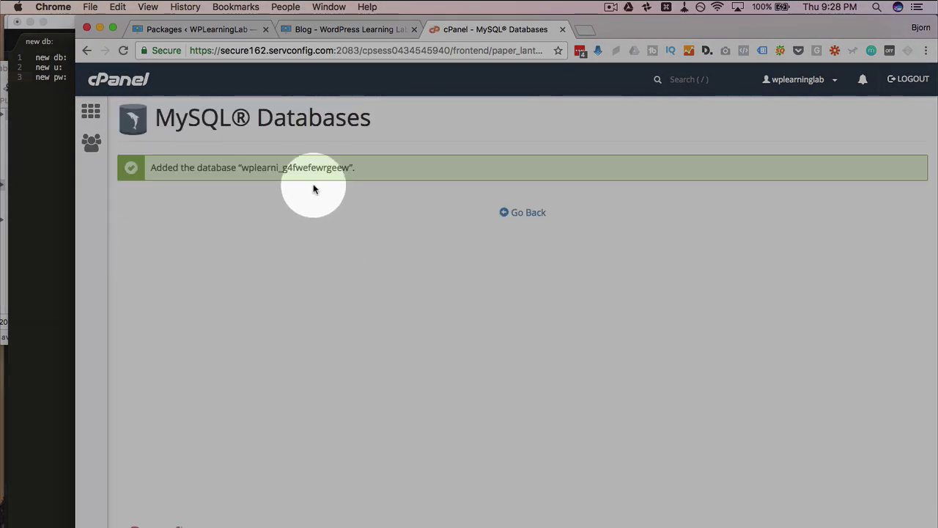
- Record wplearni_g4fwefewrgeew after 'new db:' in the Sublime Text migration notes
double_click(312, 167)
key(super+c)
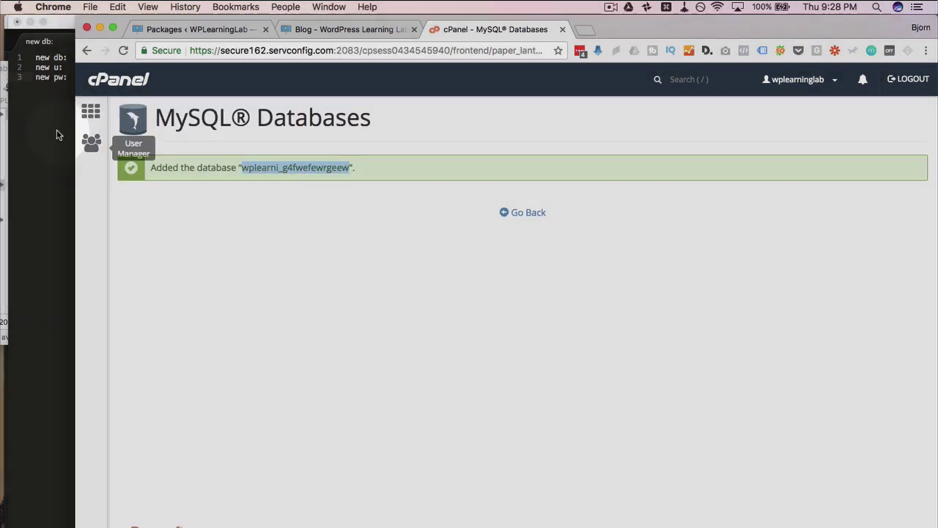
click(71, 90)
click(84, 61)
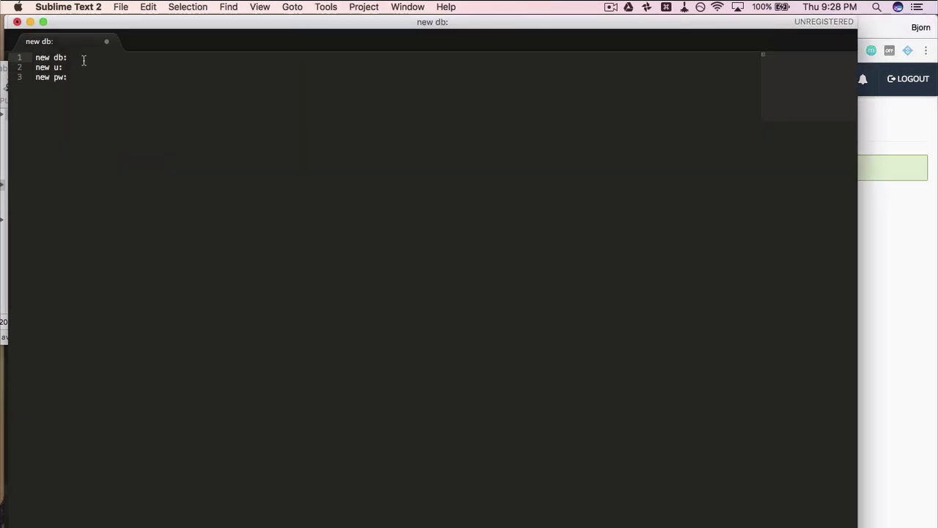
key(super+v)
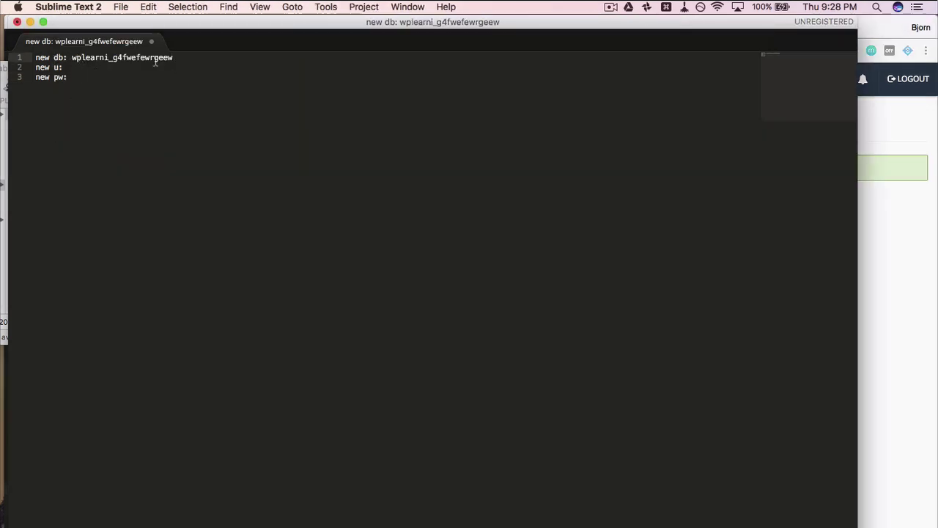
click(913, 204)
click(528, 212)
- Generate a very strong MySQL user password, fill it in, and save it in the notes
scroll(224, 277, down, 6)
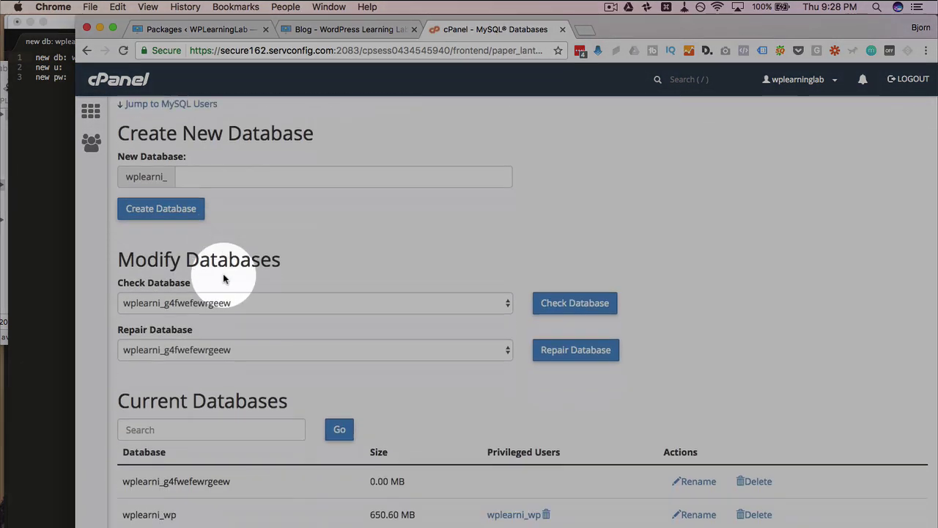
scroll(224, 277, down, 4)
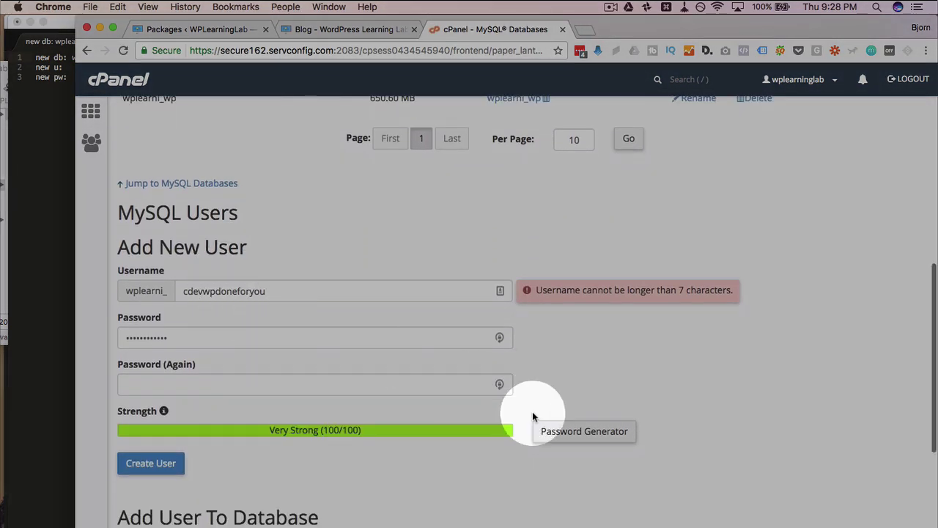
click(566, 394)
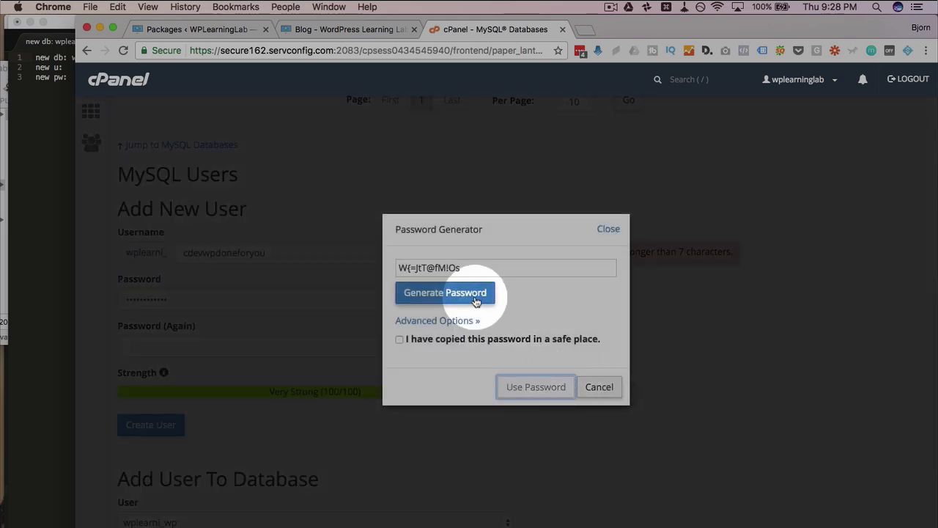
click(475, 297)
drag(471, 267, 400, 268)
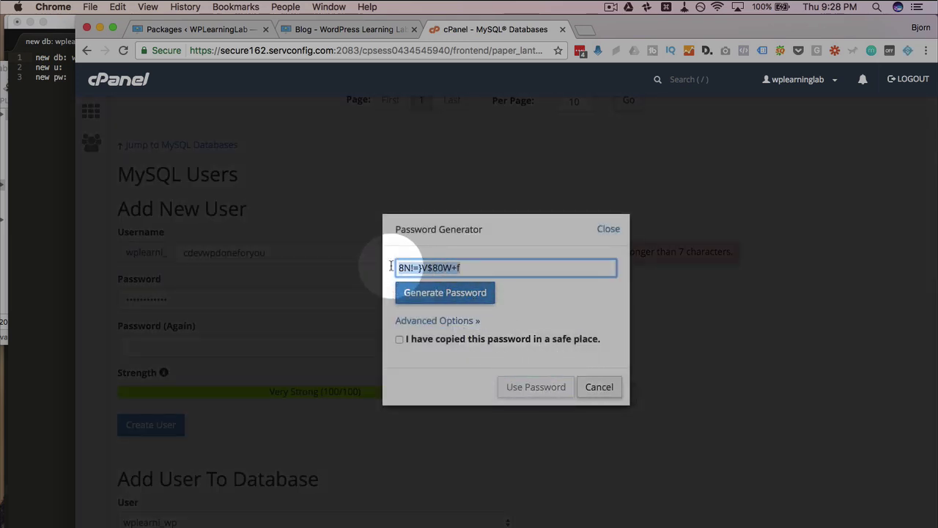
right_click(406, 270)
click(425, 337)
click(400, 338)
click(516, 389)
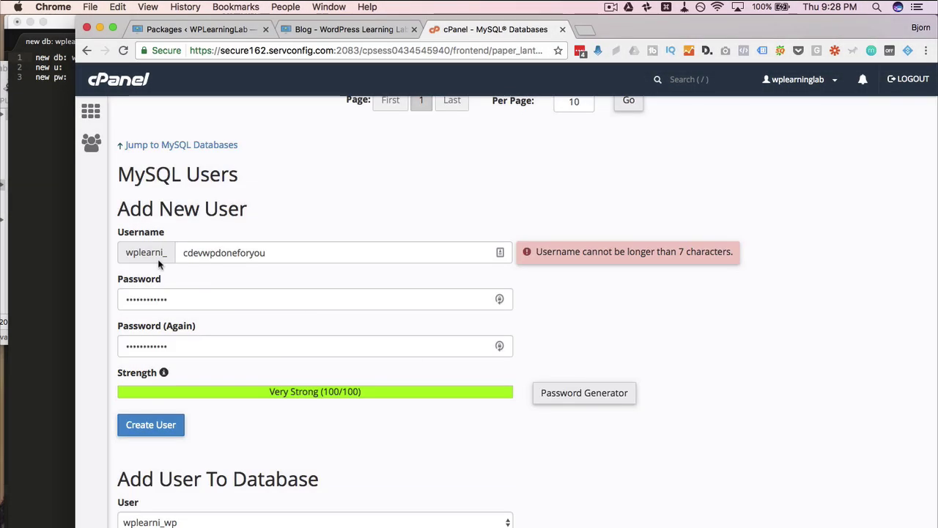
click(62, 166)
key(super+v)
- Replace the username with a short one, fill Password (Again), and create the MySQL user
key(super+Tab)
click(278, 297)
double_click(237, 252)
text(j3i2fje)
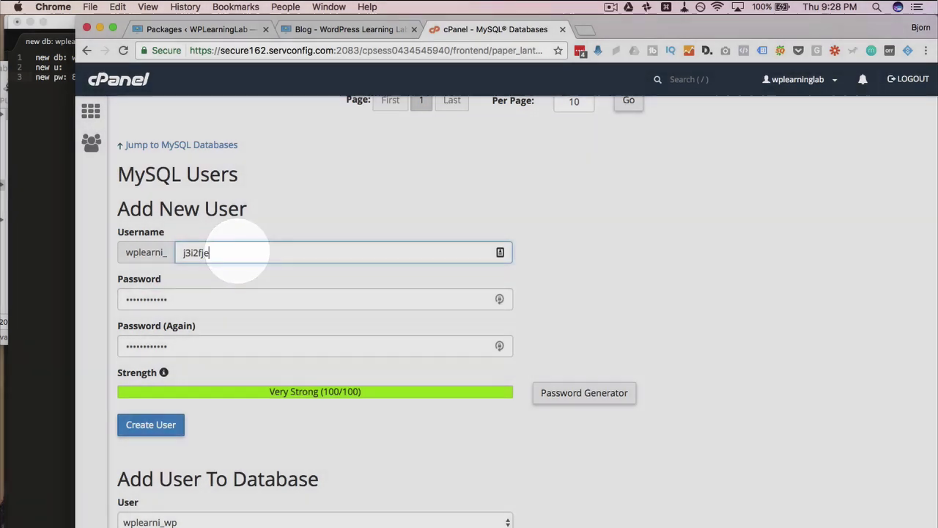
key(Tab)
key(super+c)
key(Tab)
key(super+v)
click(152, 424)
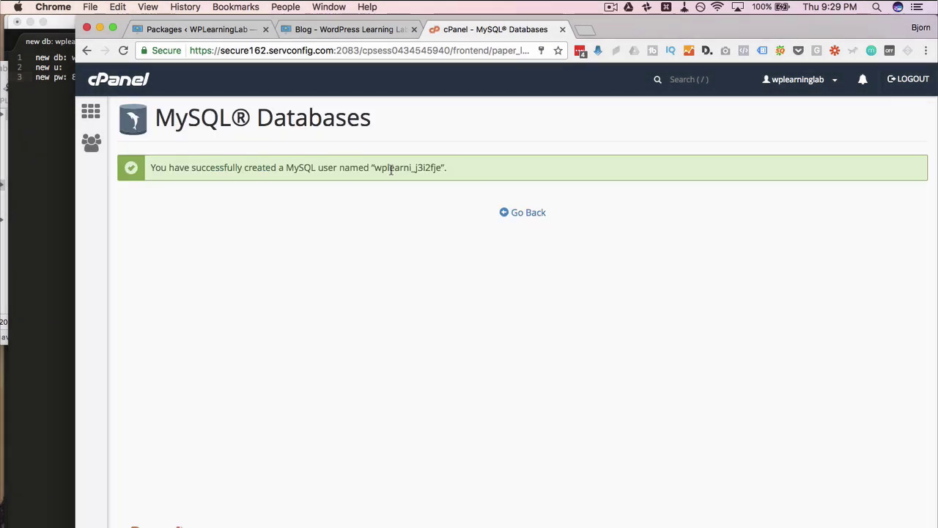
- Copy the new MySQL username into the notes after its label
double_click(392, 167)
right_click(392, 168)
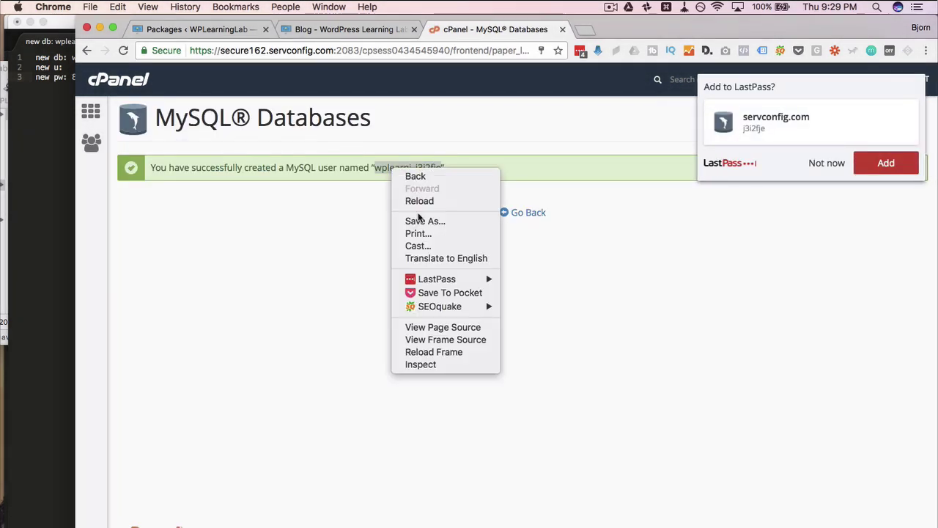
right_click(376, 164)
click(408, 188)
click(50, 121)
click(78, 69)
key(super+v)
click(890, 241)
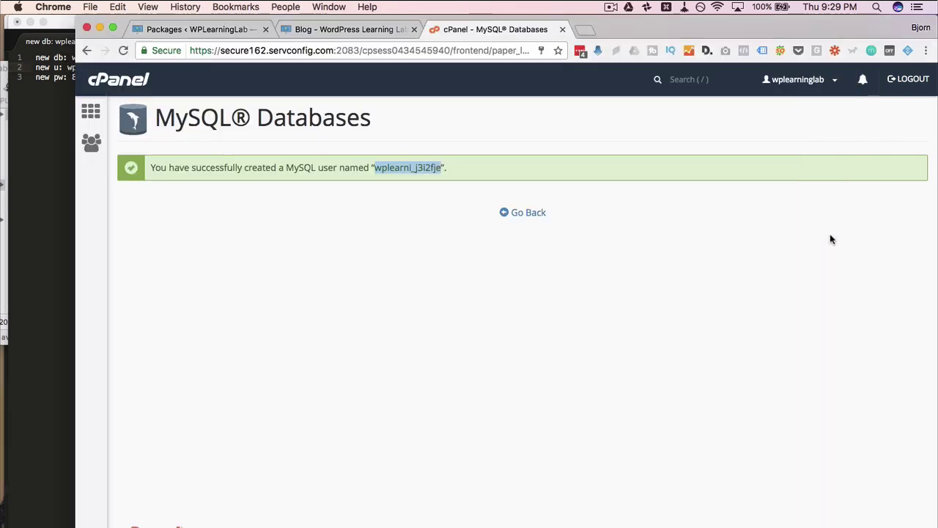
- Add the new user to wplearni_g4fwefewrgeew with ALL PRIVILEGES and save the changes
click(534, 217)
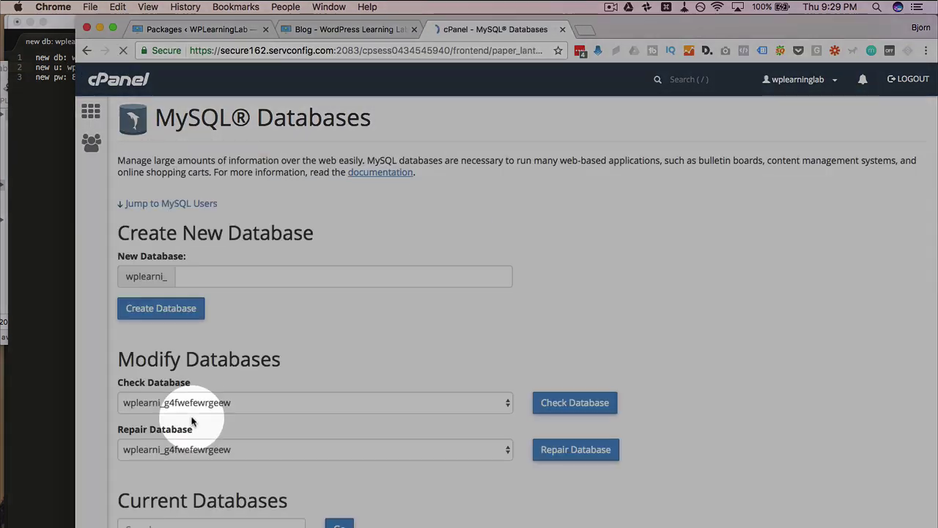
scroll(192, 421, down, 9)
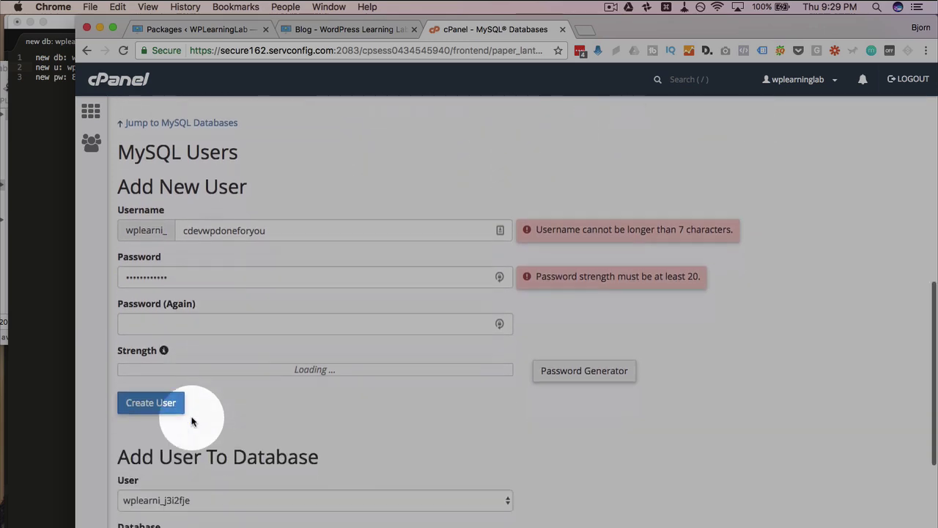
scroll(192, 421, down, 5)
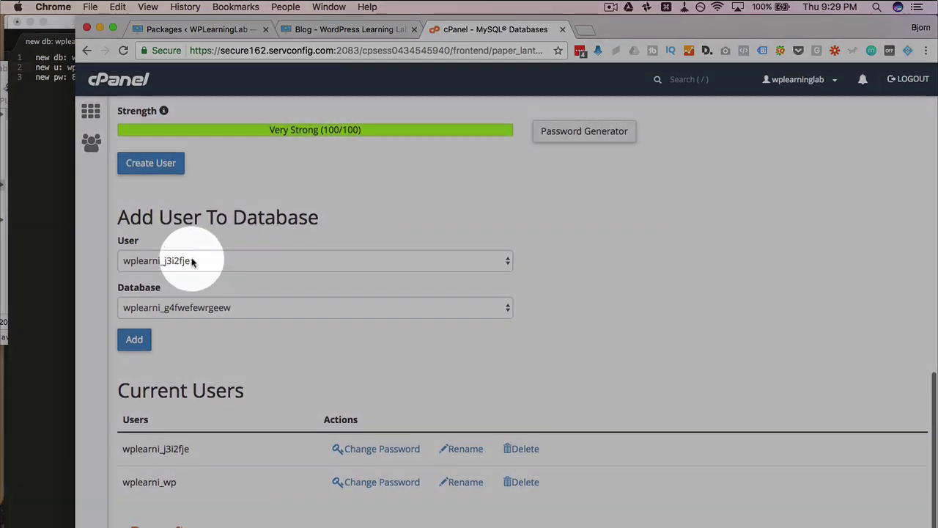
click(134, 340)
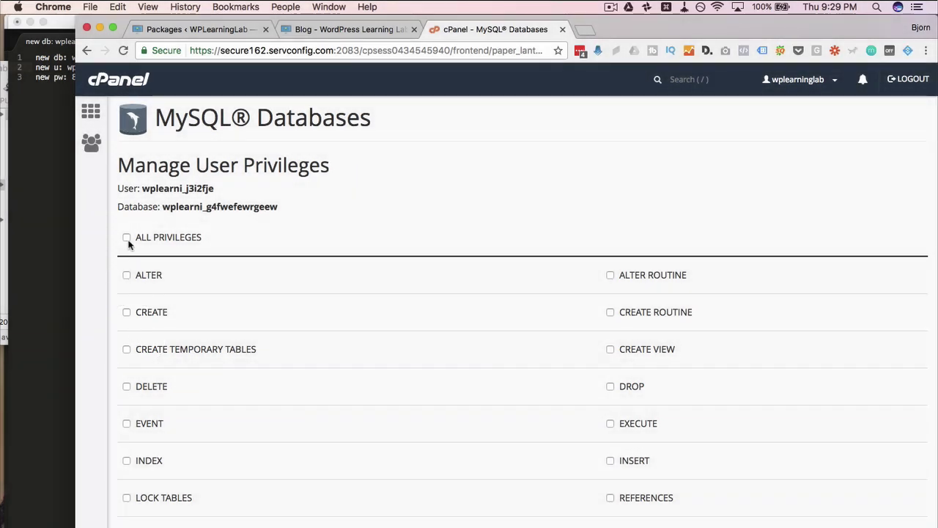
click(126, 237)
scroll(277, 304, down, 4)
click(162, 460)
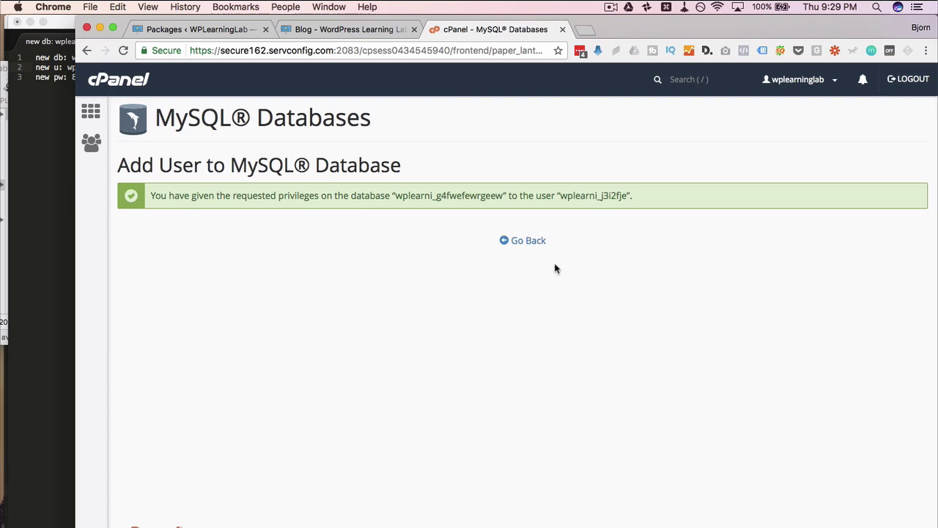
- Go back to MySQL Databases and return to the cPanel home dashboard
click(529, 241)
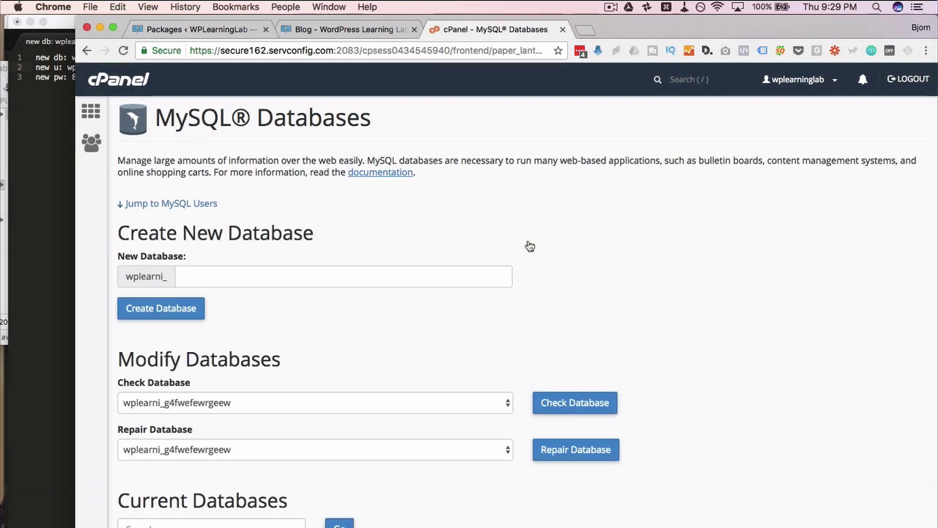
scroll(531, 245, down, 10)
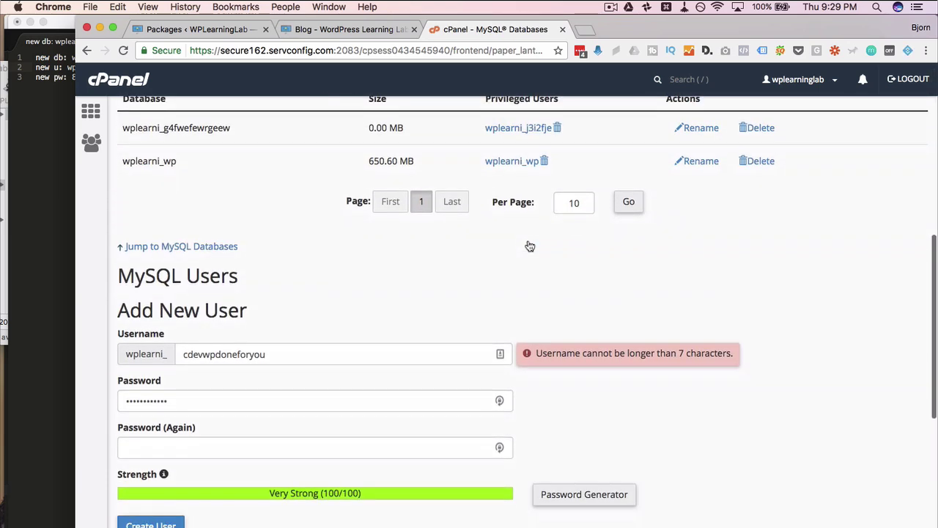
scroll(530, 246, up, 5)
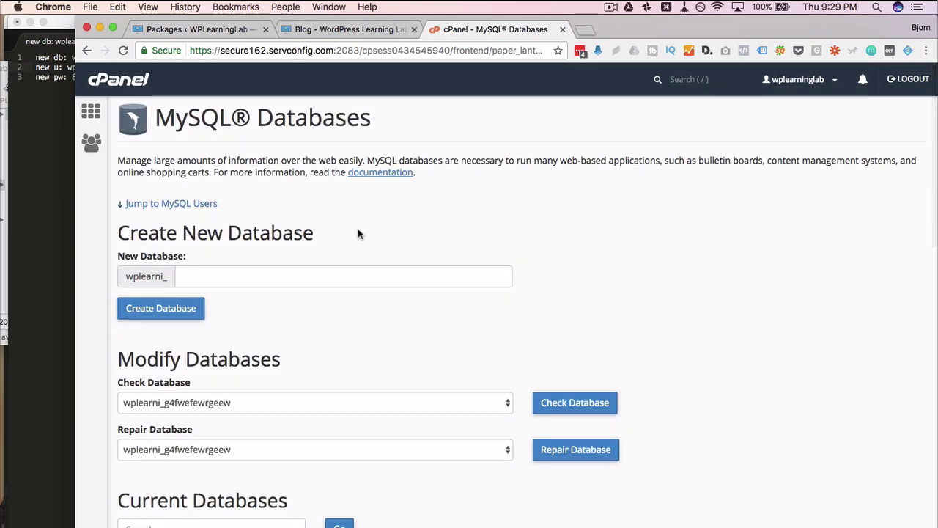
click(92, 112)
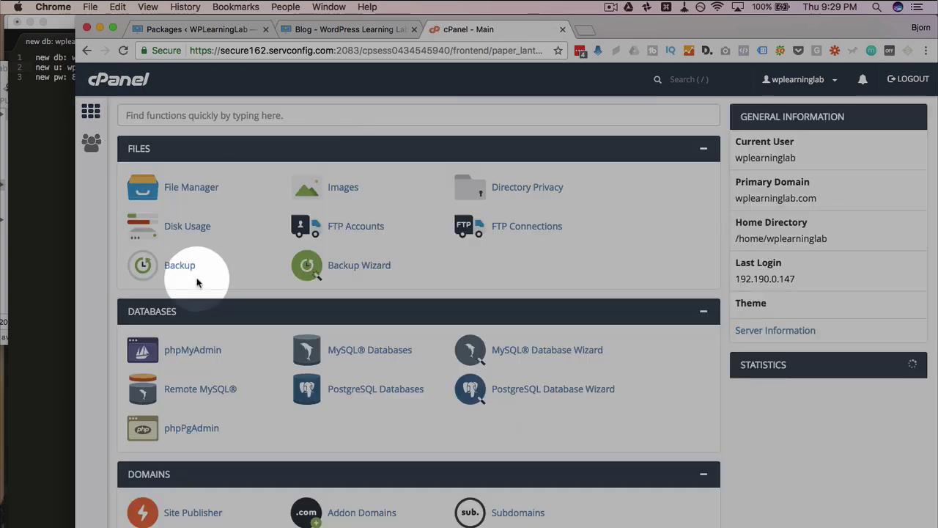
- Open File Manager and enter the public_html folder
click(195, 197)
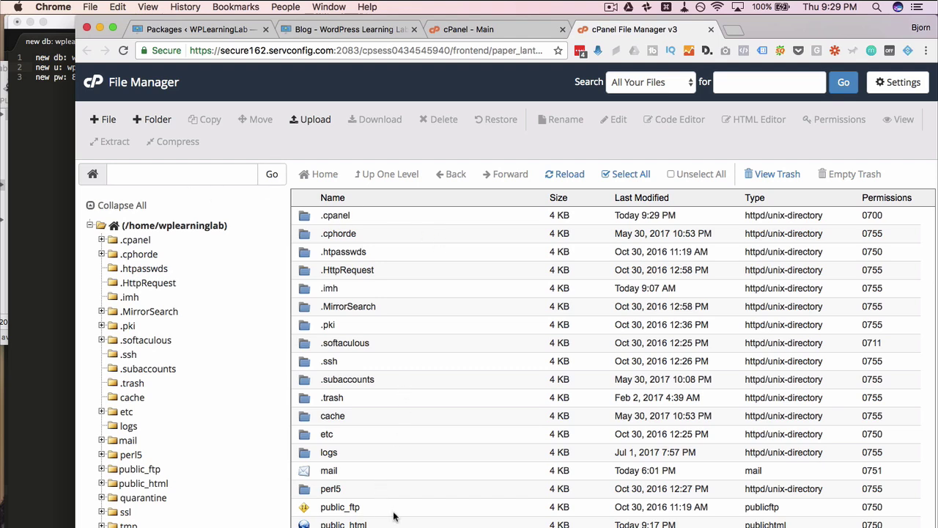
scroll(394, 517, down, 3)
double_click(382, 427)
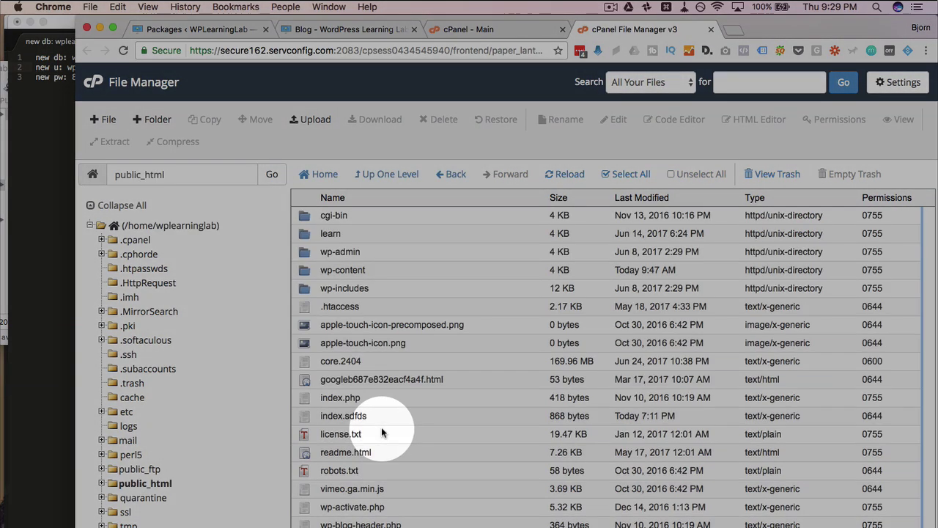
scroll(418, 304, down, 3)
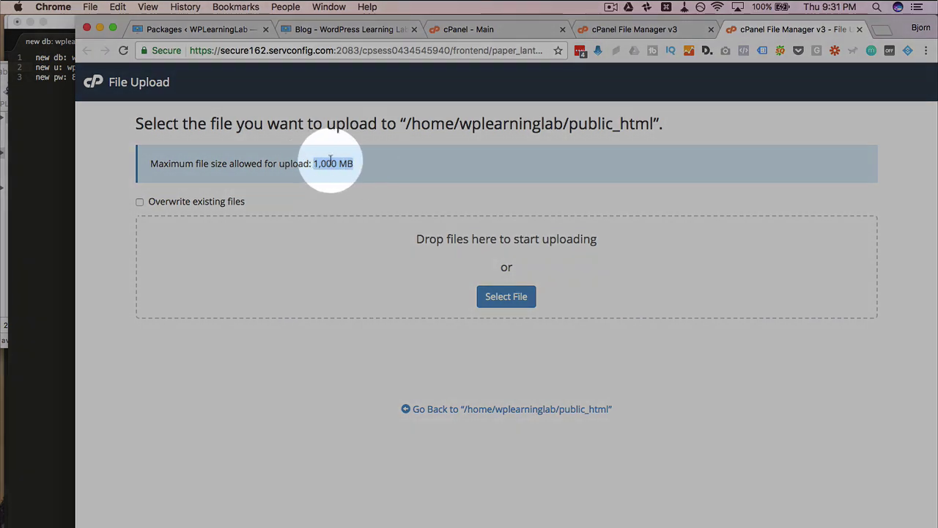
- Drag installer.php and the 429.13 MB archive zip from Finder into the public_html upload area
click(361, 164)
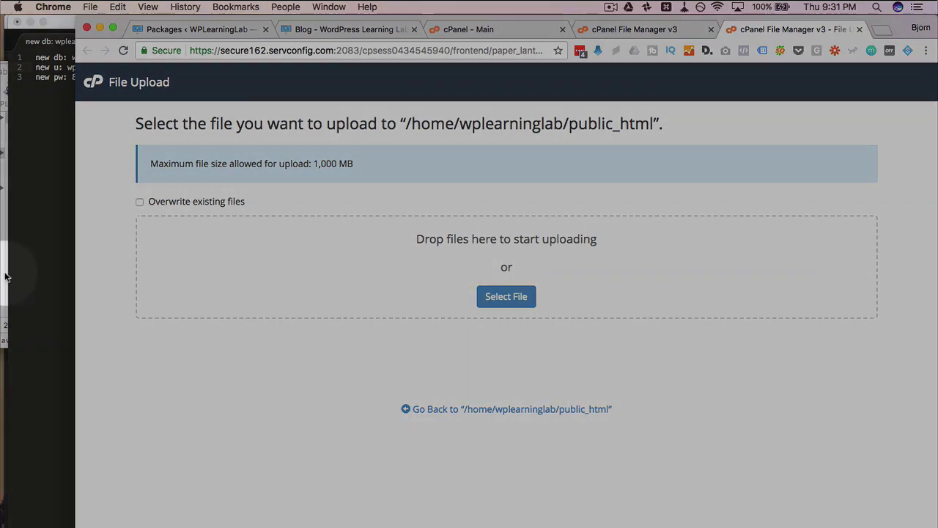
click(6, 273)
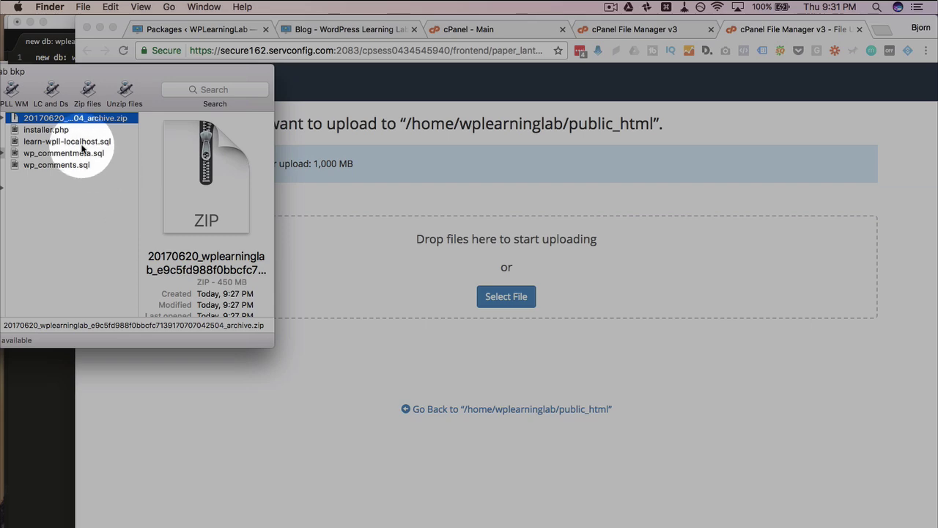
click(37, 130)
drag(23, 133, 434, 272)
drag(91, 143, 397, 278)
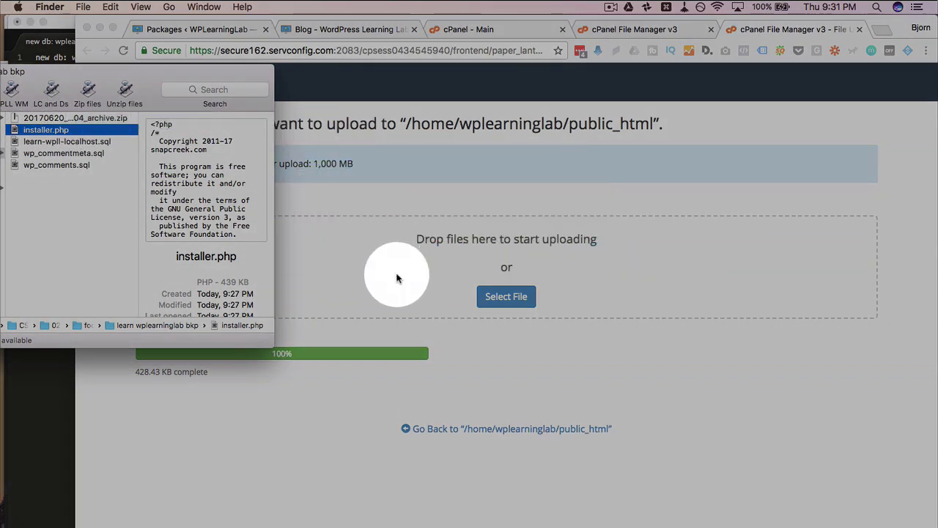
click(446, 338)
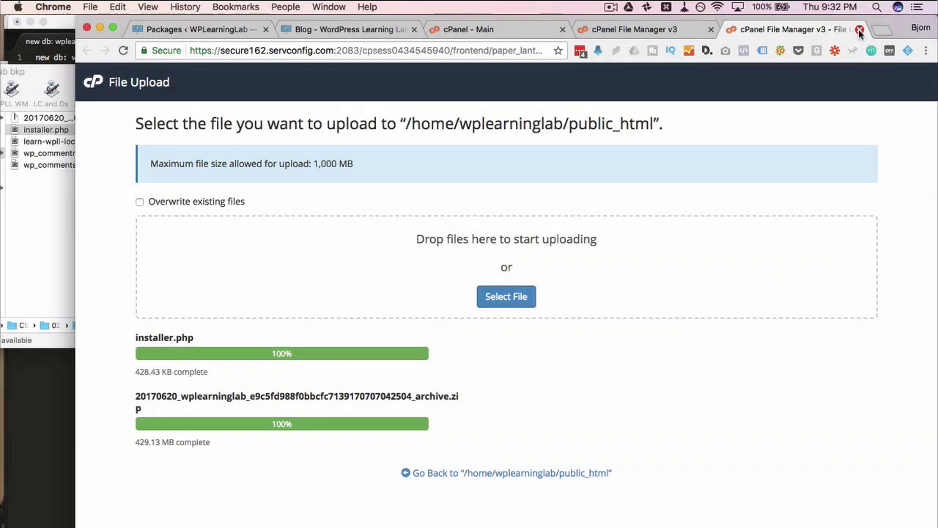
- Refresh public_html to show the 429.13 MB archive zip and 428.43 KB installer.php
click(859, 30)
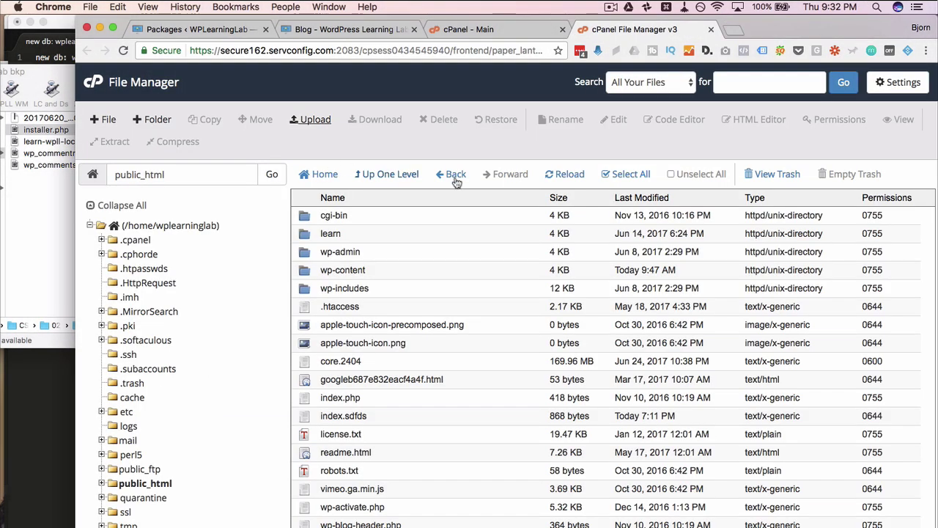
click(569, 176)
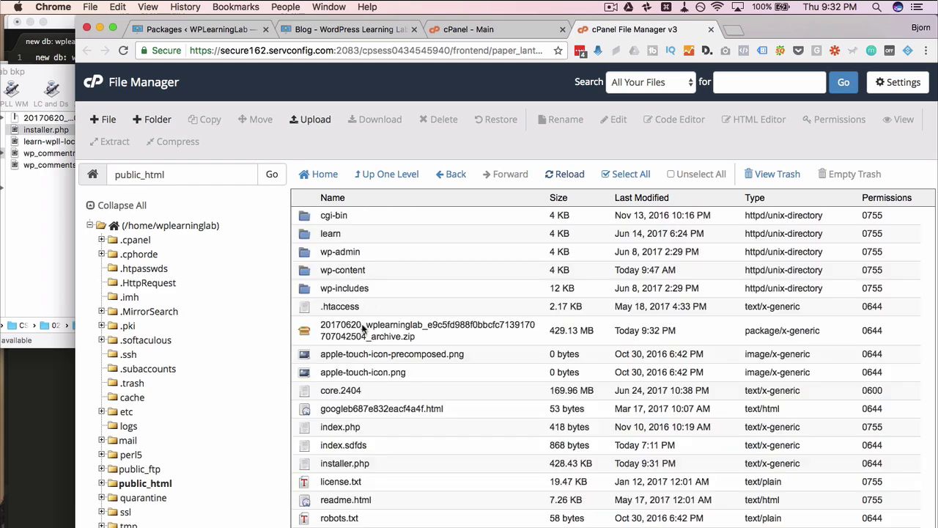
click(363, 338)
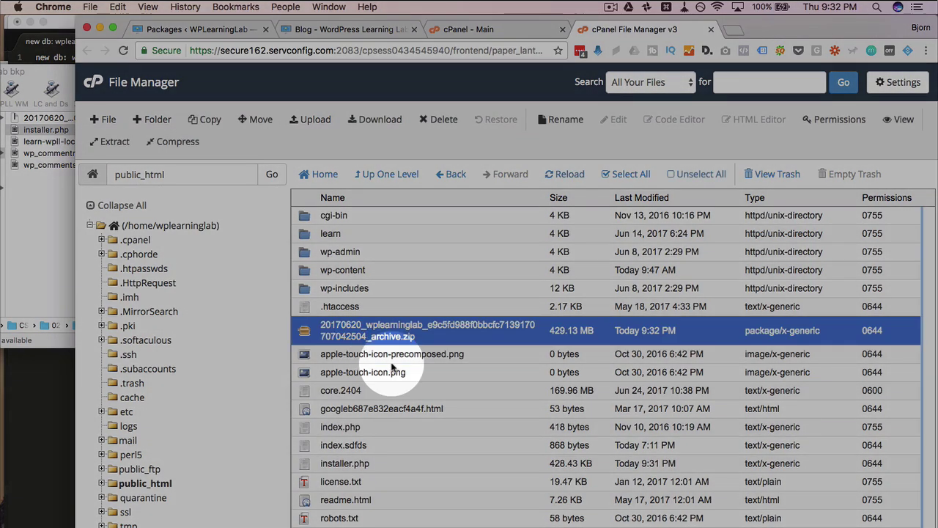
scroll(387, 370, down, 3)
ctrl+click(381, 385)
scroll(378, 370, up, 3)
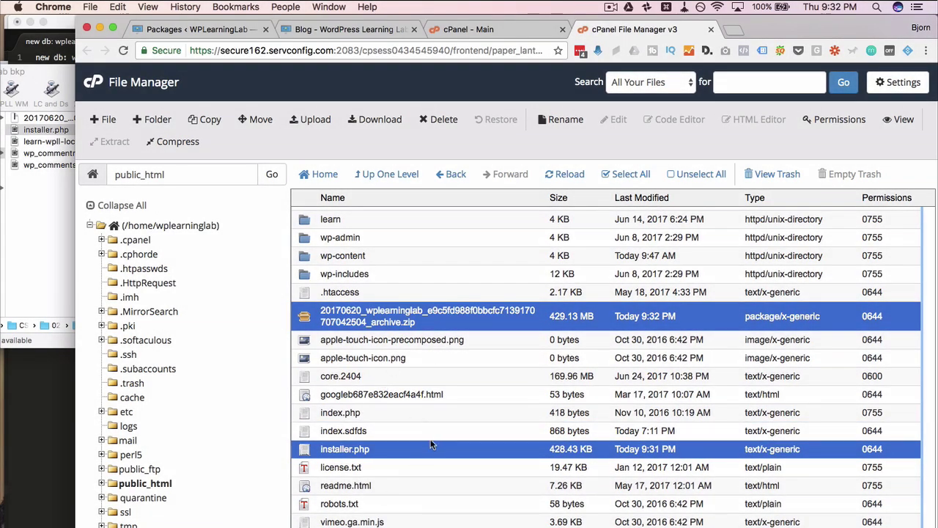
click(430, 275)
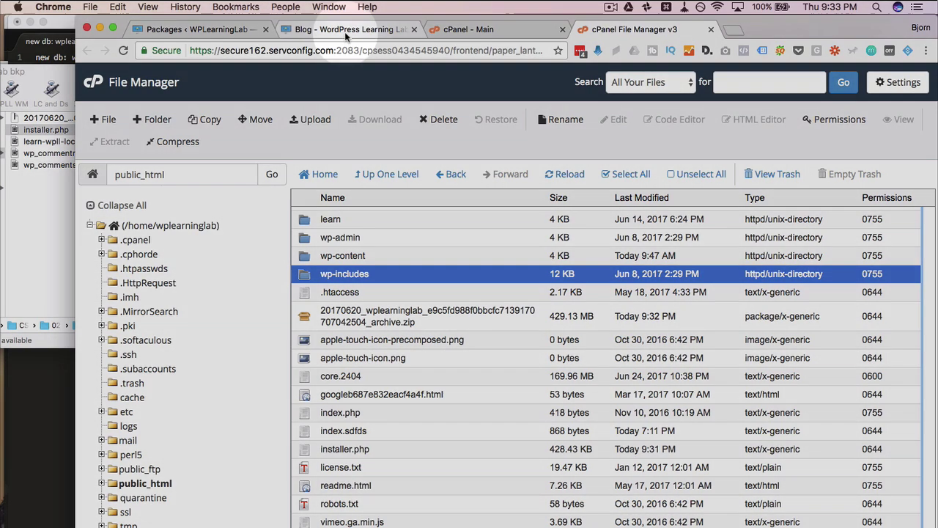
- Reload the live wplearninglab.com blog to check it, then return to File Manager
click(345, 32)
scroll(283, 199, up, 3)
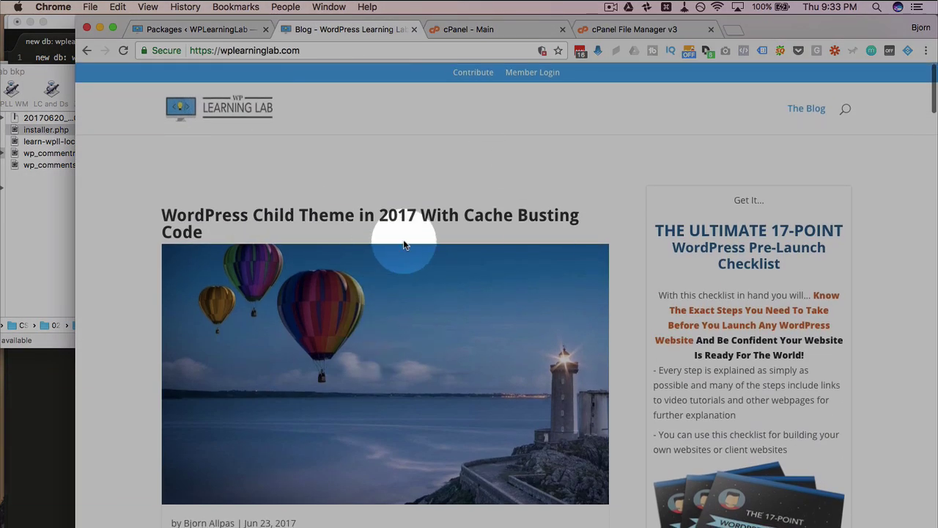
click(123, 51)
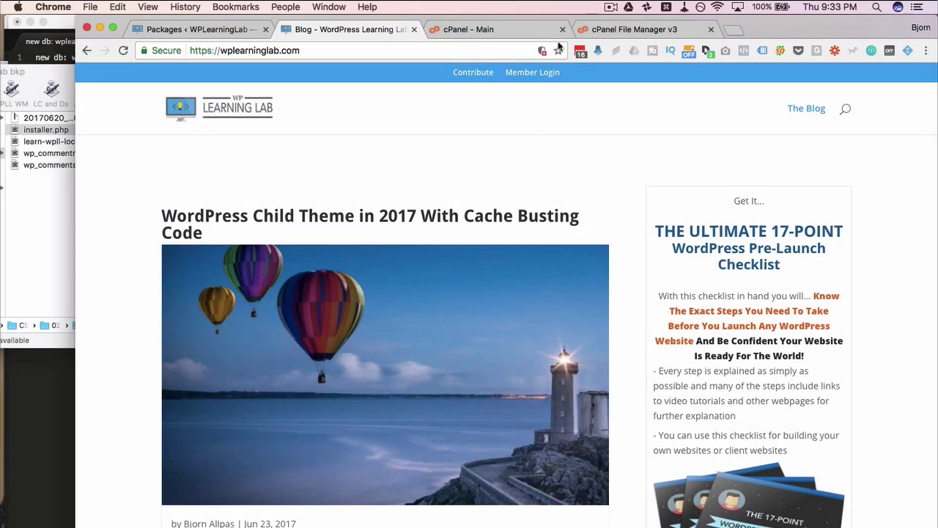
click(615, 31)
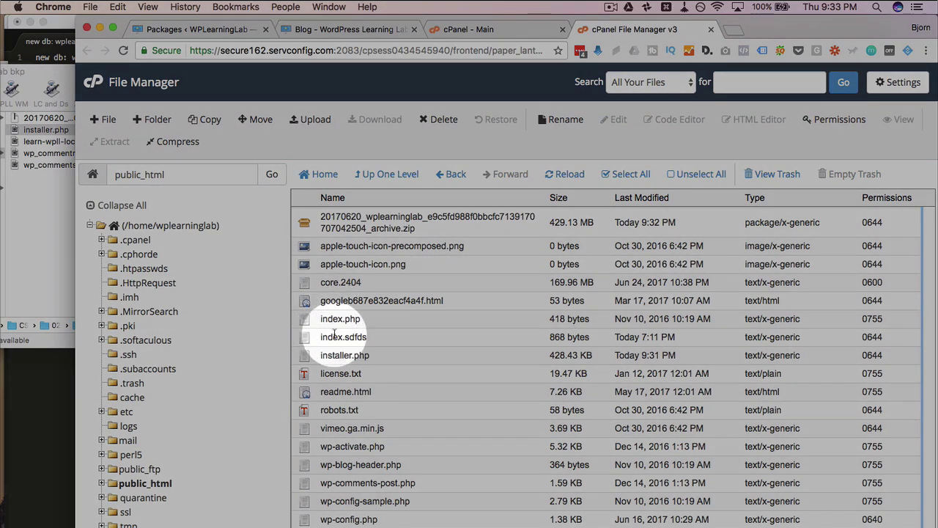
- Open index.sdfds in the Code Editor
click(370, 337)
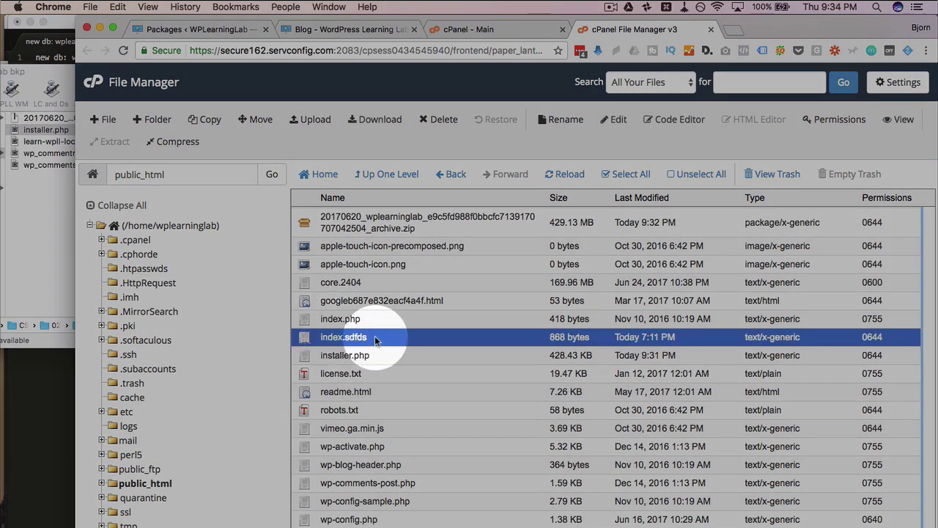
click(375, 336)
click(466, 339)
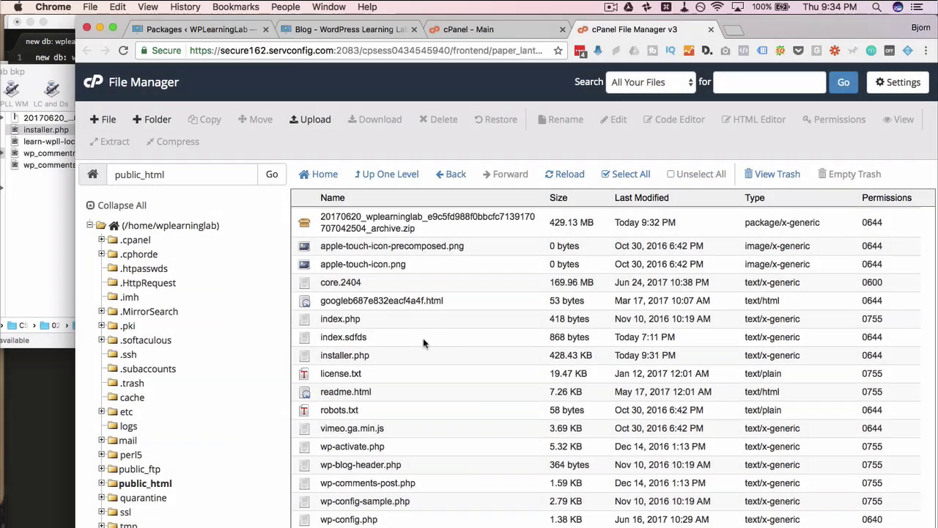
click(394, 337)
click(682, 120)
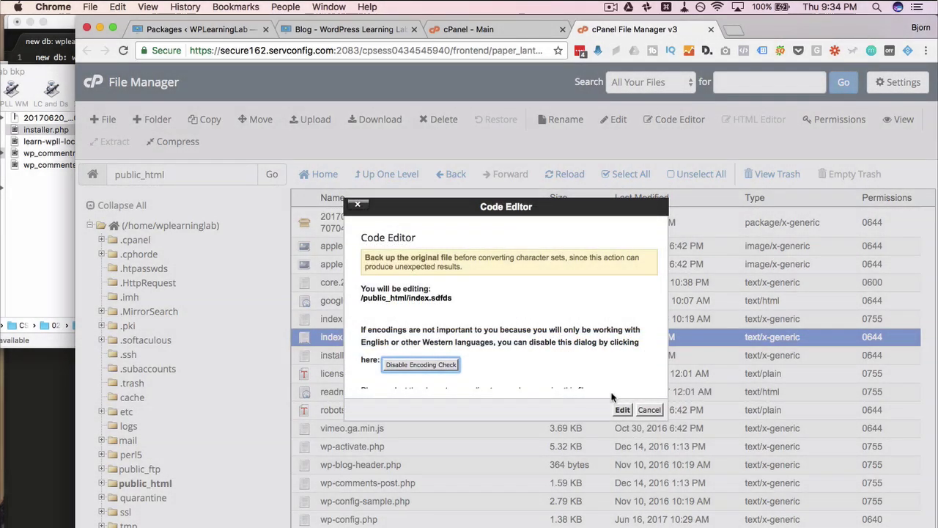
click(622, 467)
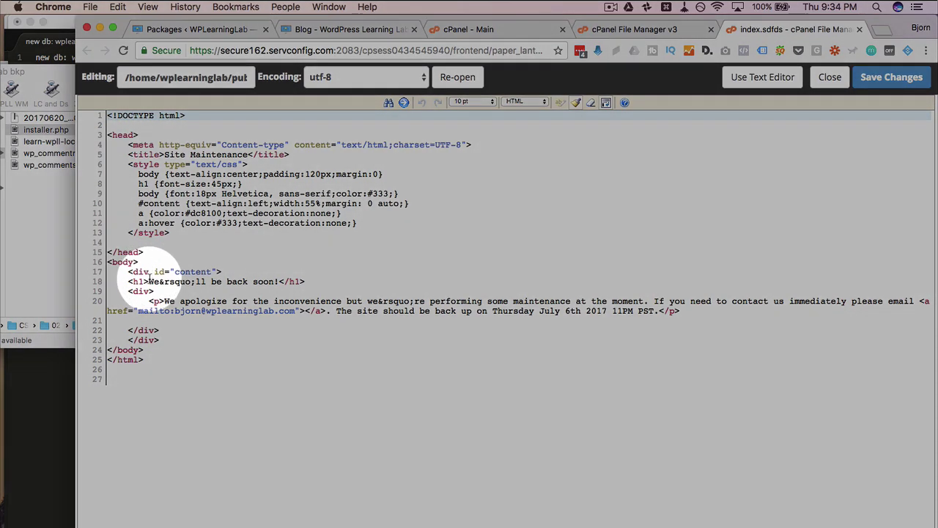
- Review the maintenance message and July 6th 2017 11PM PST return date, closing without saving
drag(150, 281, 271, 282)
drag(165, 301, 449, 313)
click(448, 307)
drag(306, 314, 228, 311)
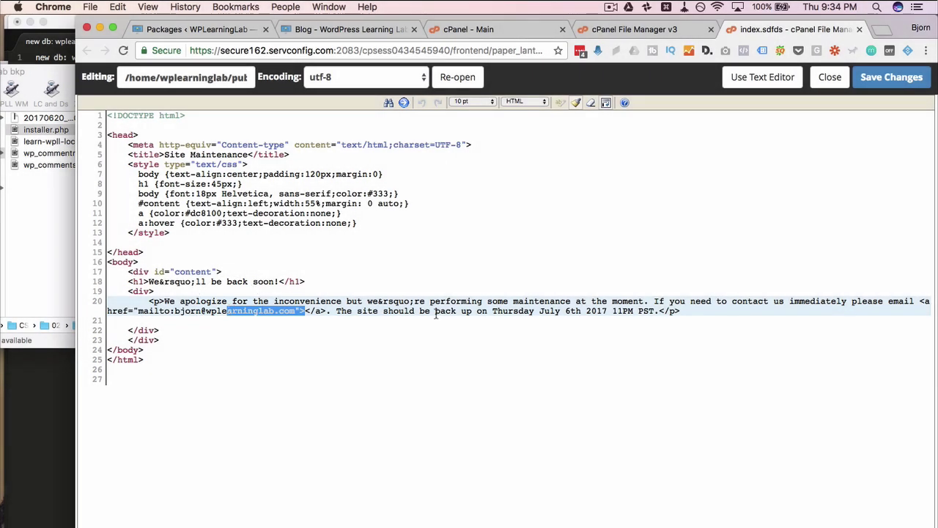
click(437, 314)
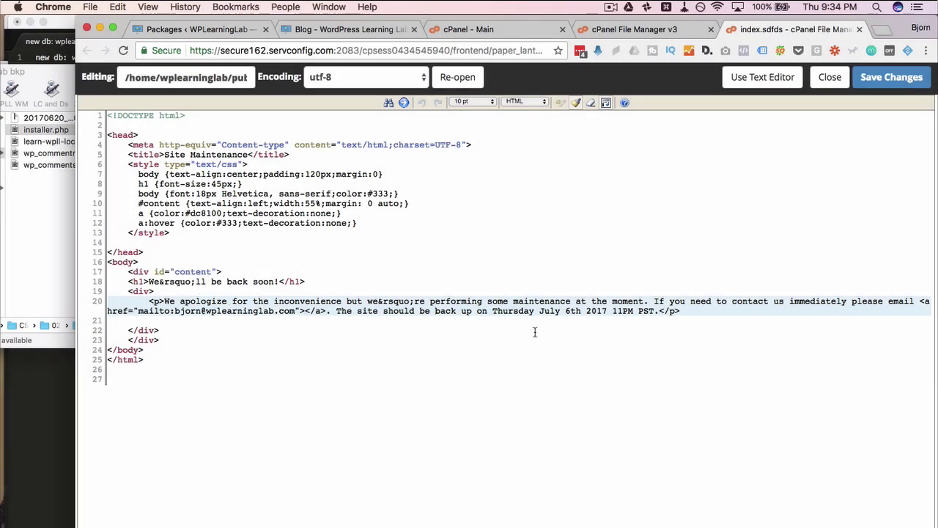
drag(494, 311, 652, 311)
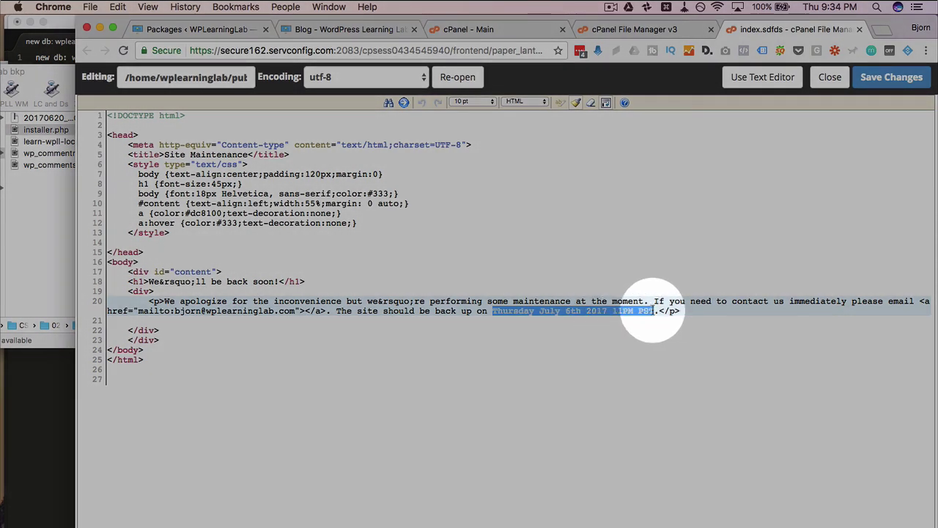
click(830, 77)
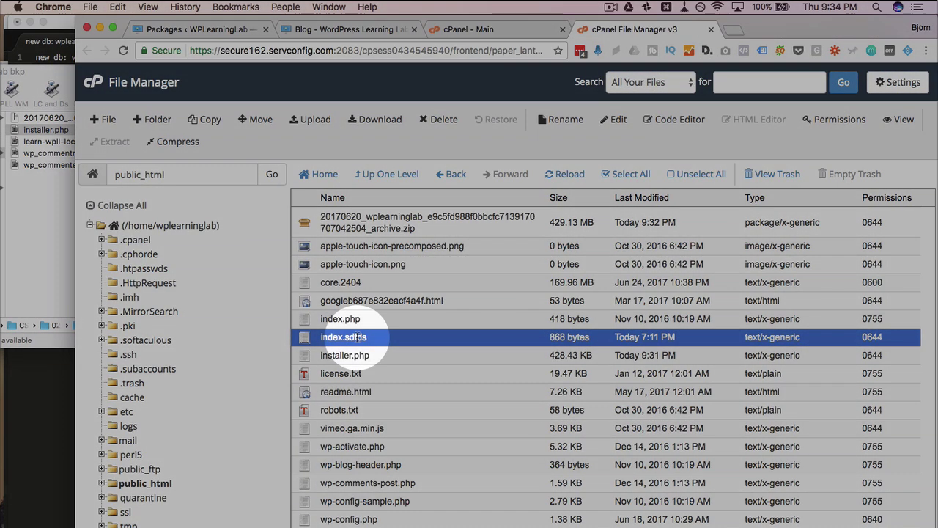
- Rename index.sdfds to index.html
double_click(343, 337)
drag(346, 339, 359, 339)
text(html)
key(Return)
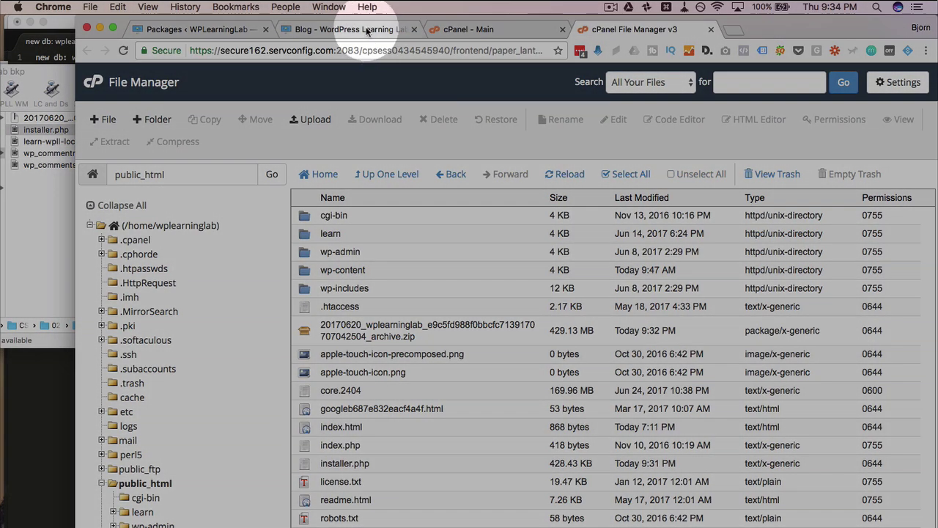
- Reload wplearninglab.com and confirm the 'We'll be back soon!' page with the July 6th 2017 return date
click(351, 29)
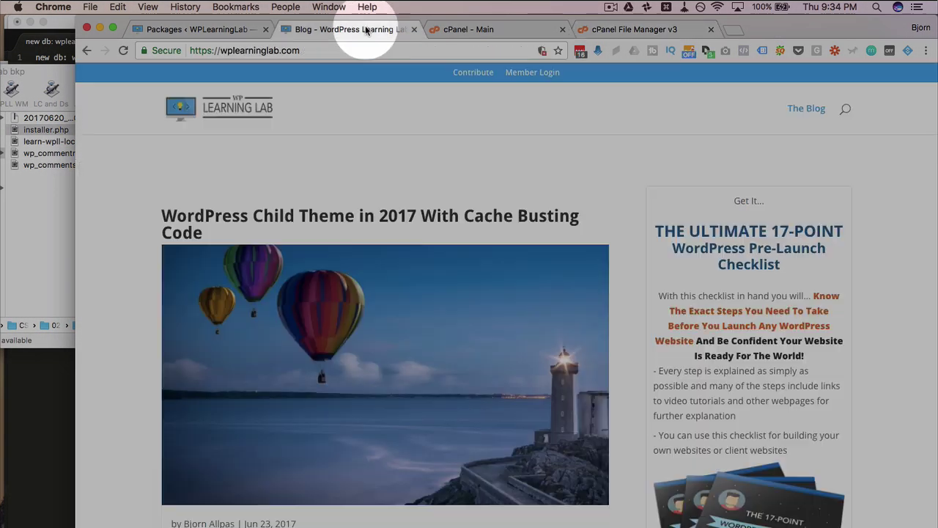
click(124, 53)
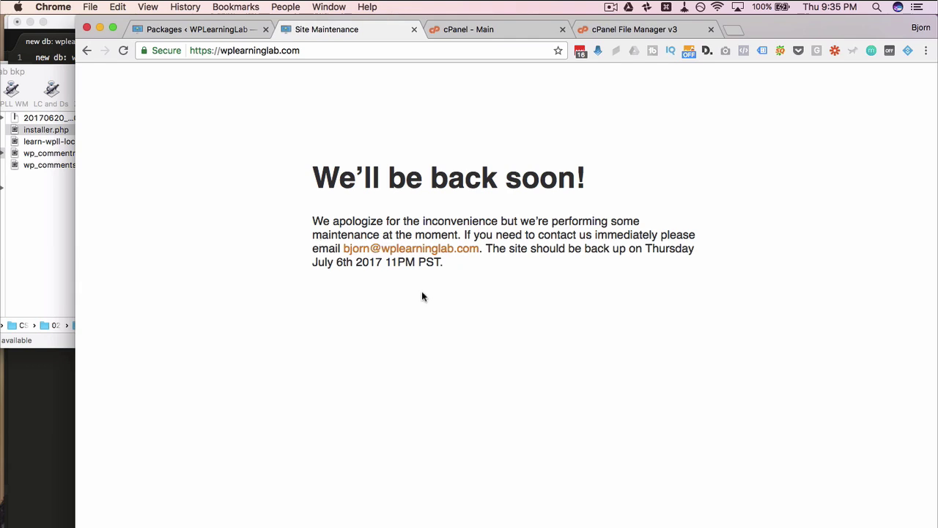
drag(454, 264, 301, 265)
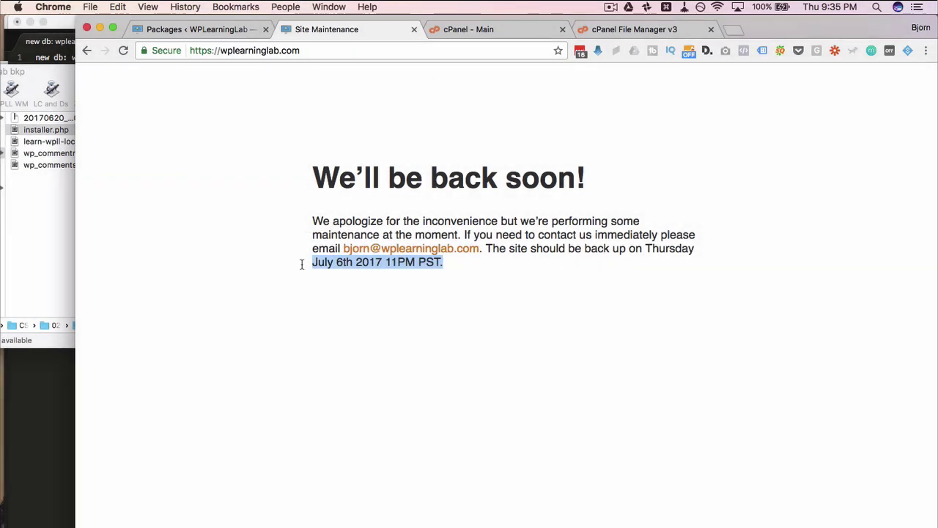
click(279, 101)
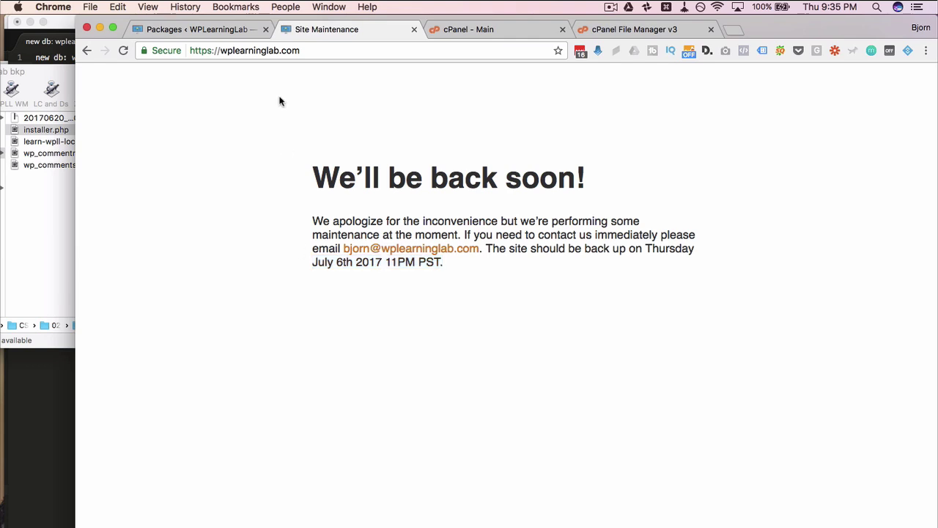
click(591, 37)
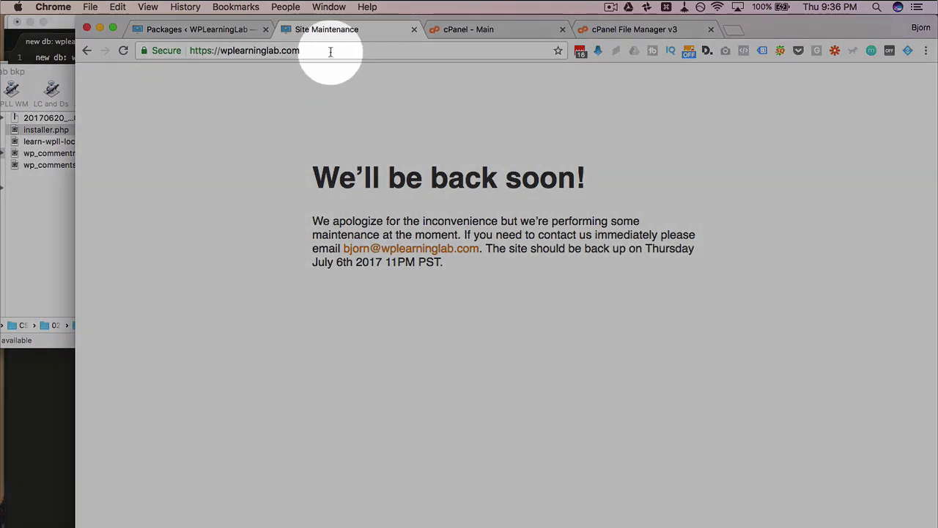
click(331, 49)
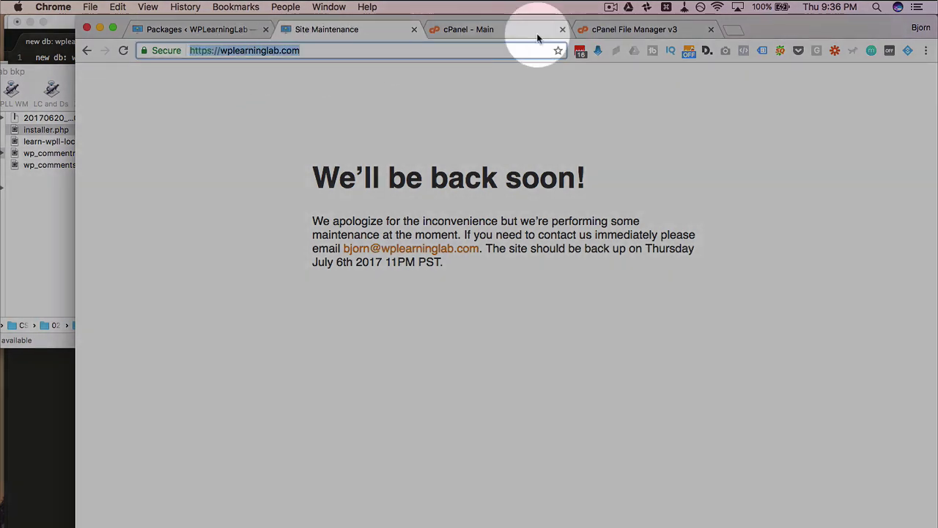
- Create a folder named 'old site' in public_html
click(618, 27)
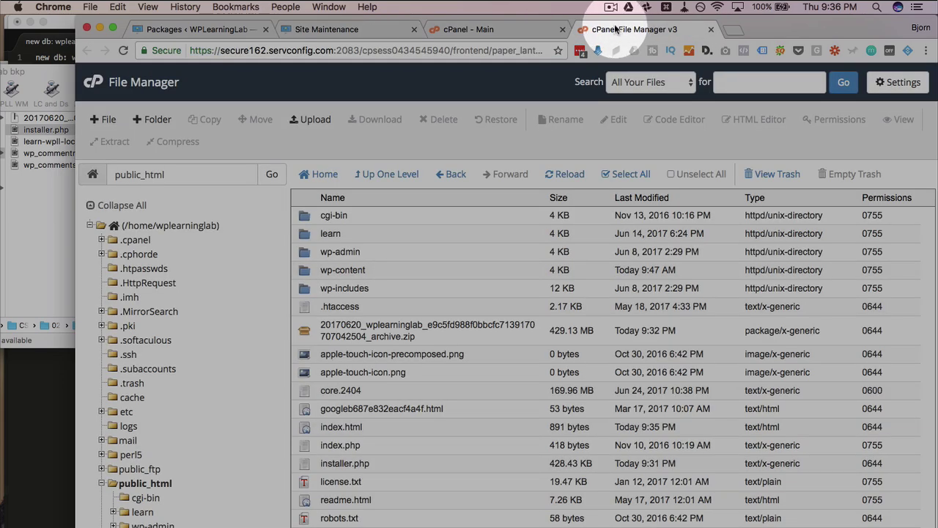
click(160, 120)
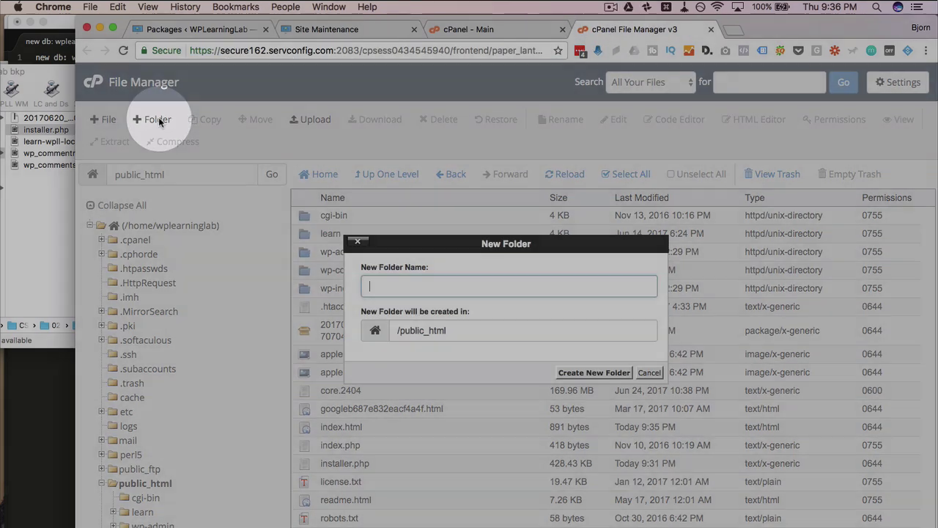
text(old site)
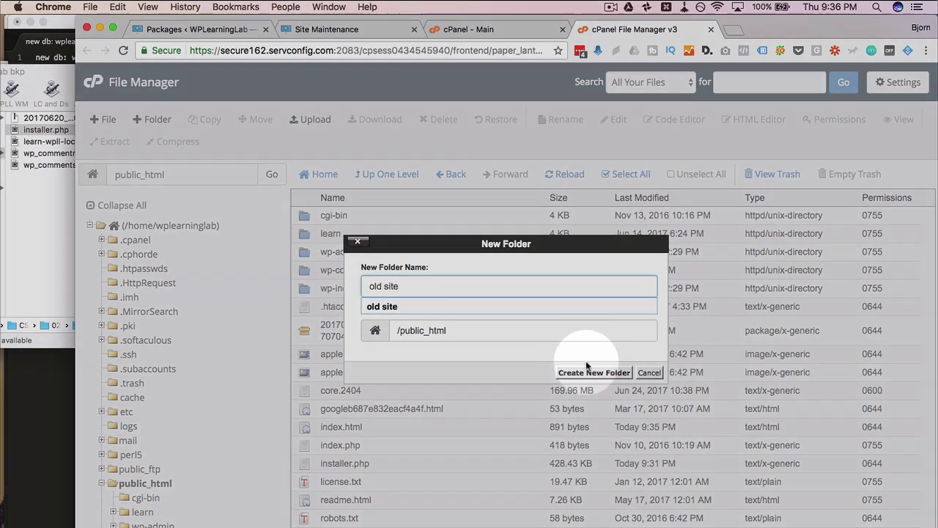
click(594, 372)
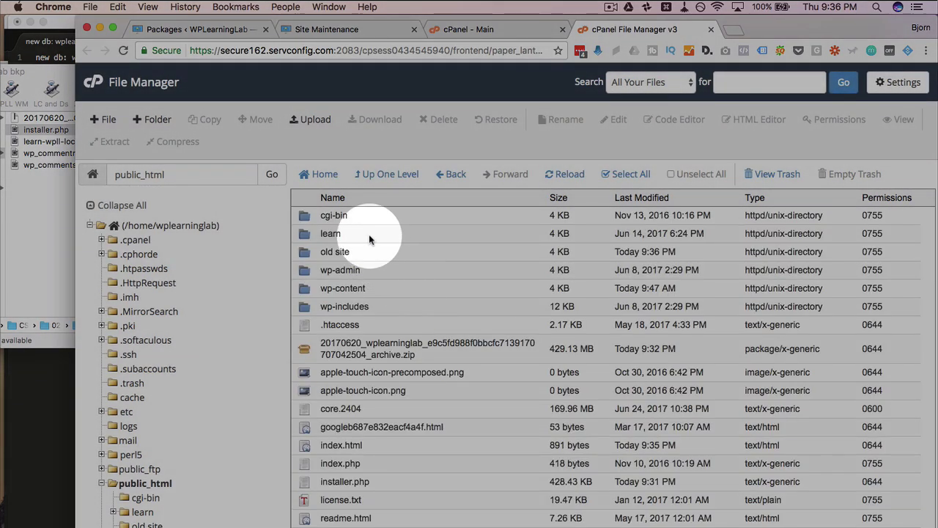
- Move everything except the archive zip, index.html and installer.php into 'old site'
click(358, 215)
scroll(365, 383, down, 5)
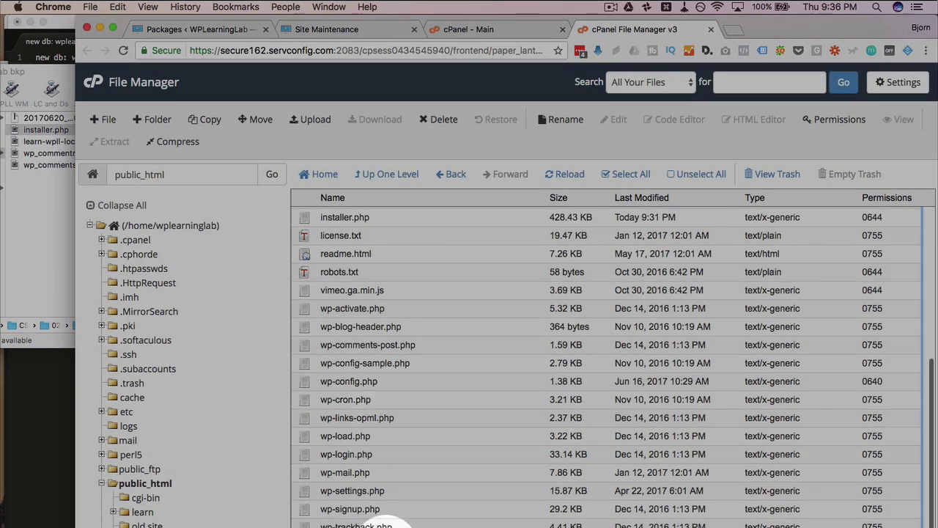
shift+click(382, 525)
scroll(396, 359, up, 2)
scroll(396, 360, up, 2)
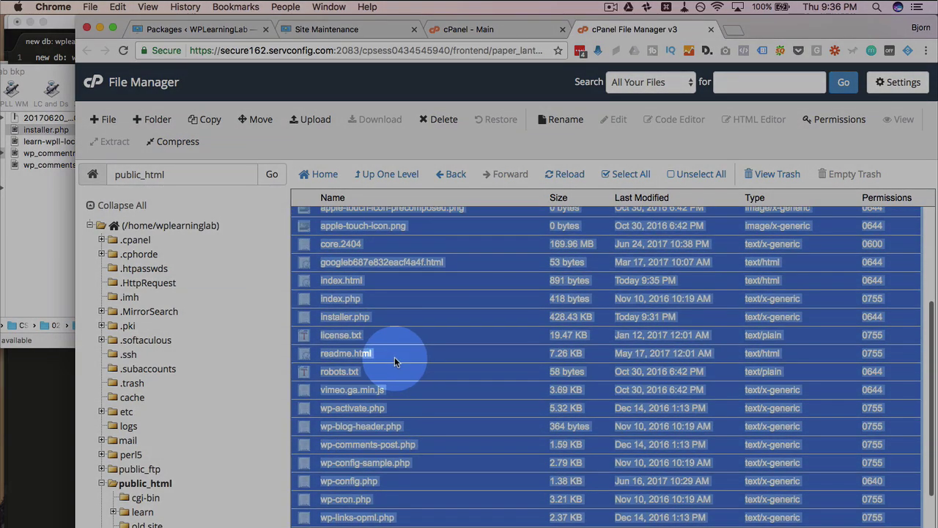
super+click(385, 280)
scroll(368, 363, up, 5)
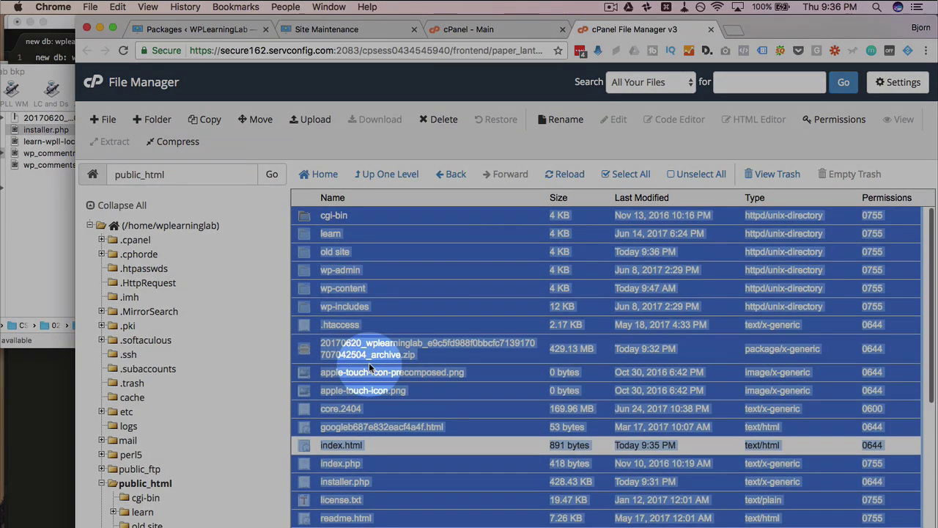
scroll(369, 362, down, 3)
super+click(387, 411)
scroll(348, 305, up, 3)
super+click(447, 351)
super+click(364, 253)
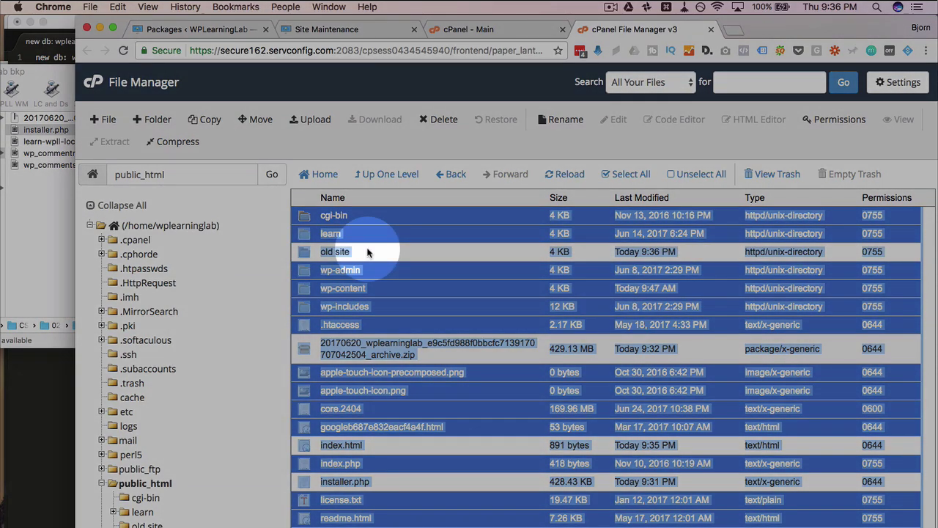
drag(373, 270, 339, 257)
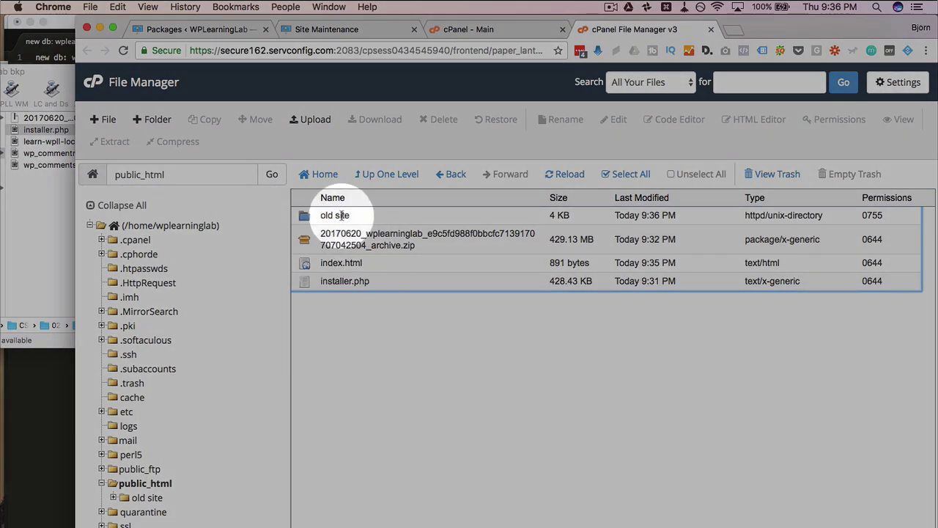
click(342, 214)
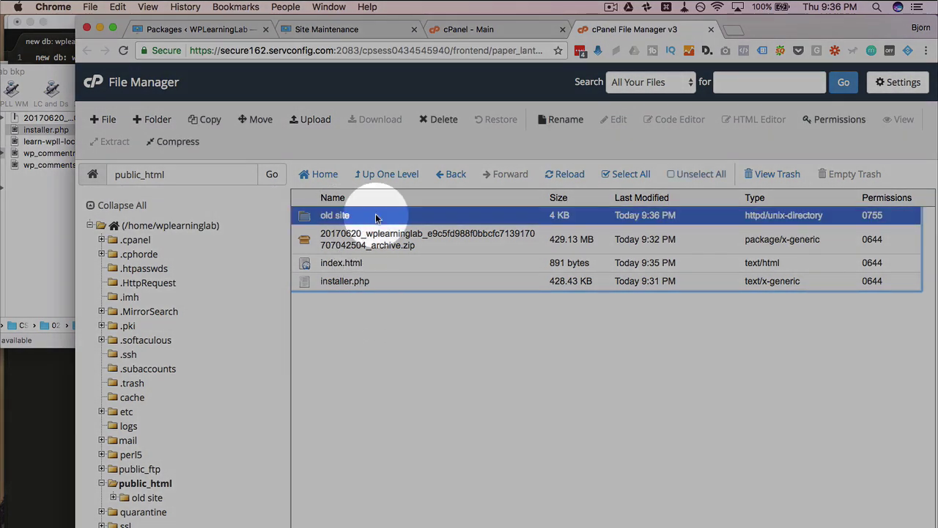
- Reload the live site, then confirm installer.php and the archive zip remain beside 'old site' in public_html
click(342, 33)
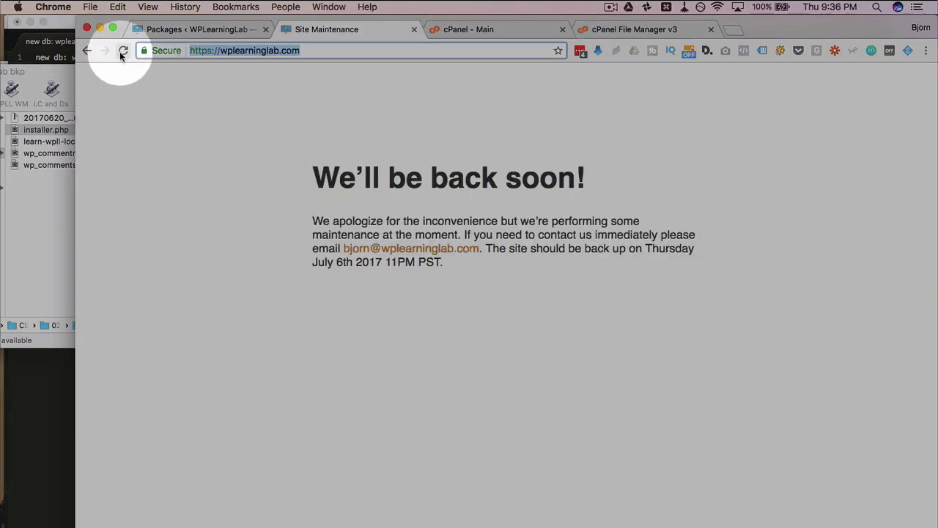
click(121, 52)
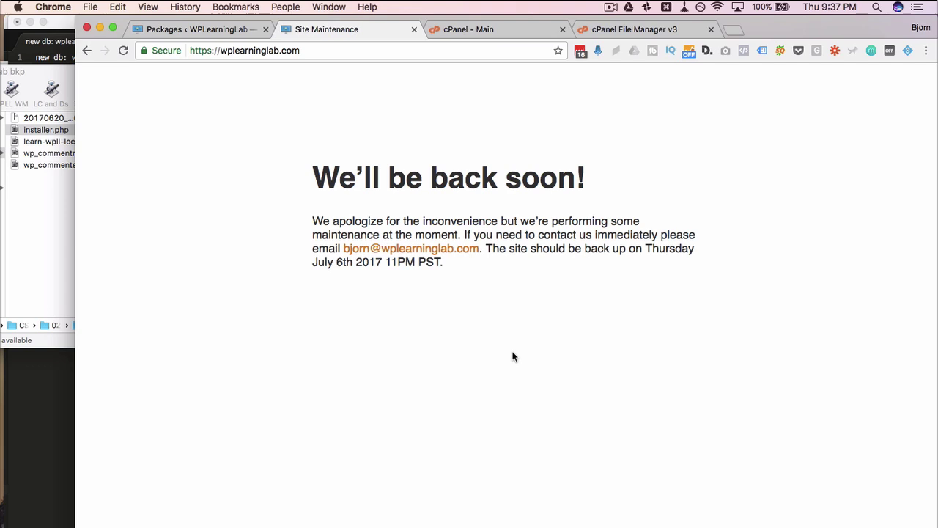
click(619, 31)
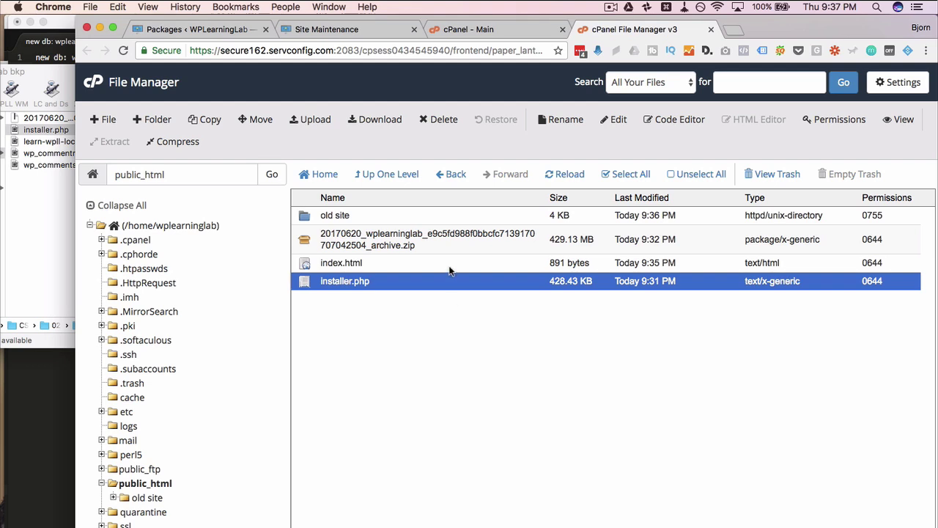
click(403, 222)
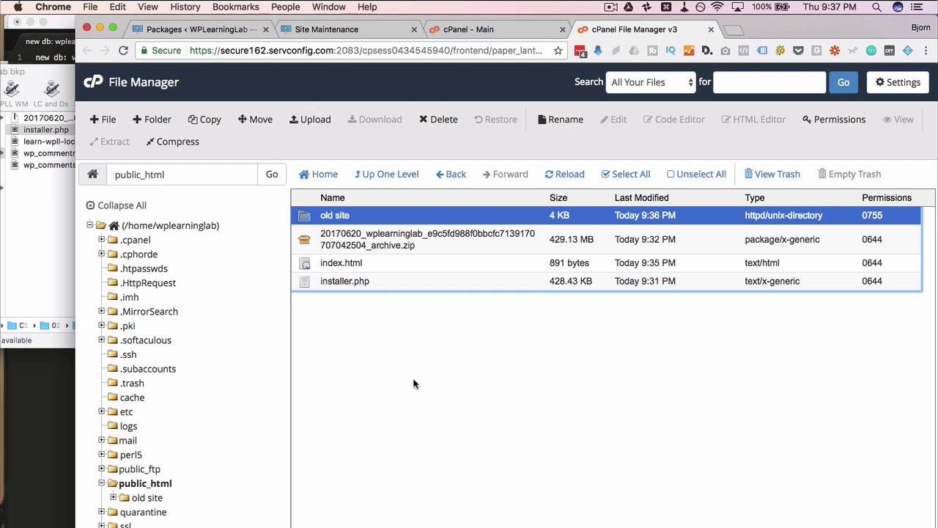
click(435, 285)
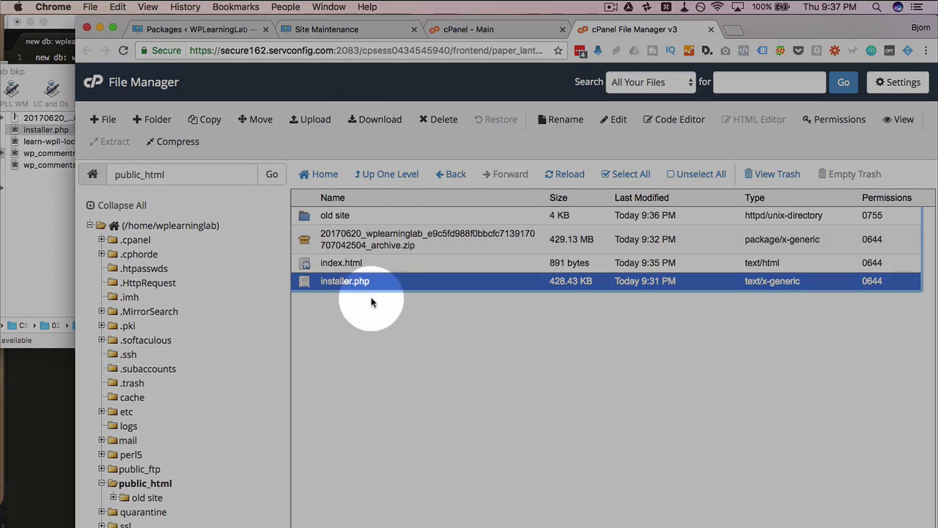
- Load wplearninglab.com/installer.php on the live domain
click(334, 30)
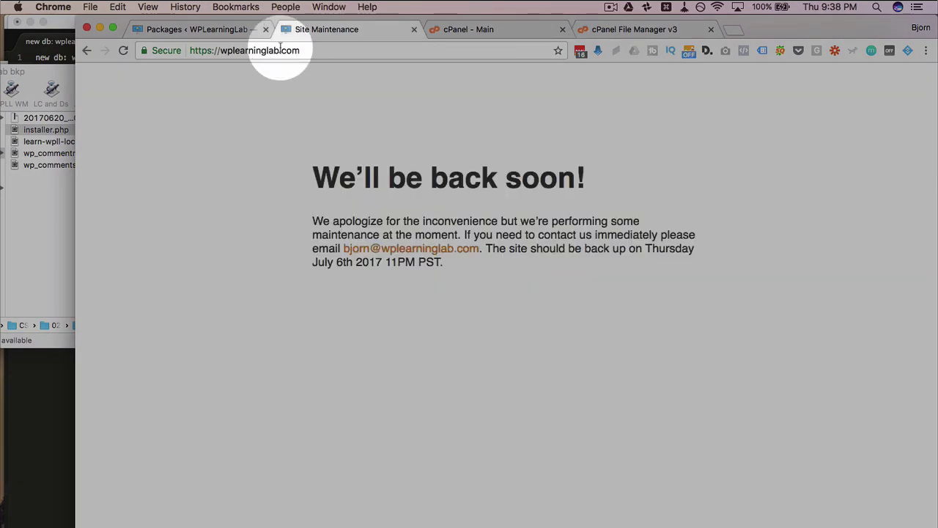
click(314, 49)
text(/insta)
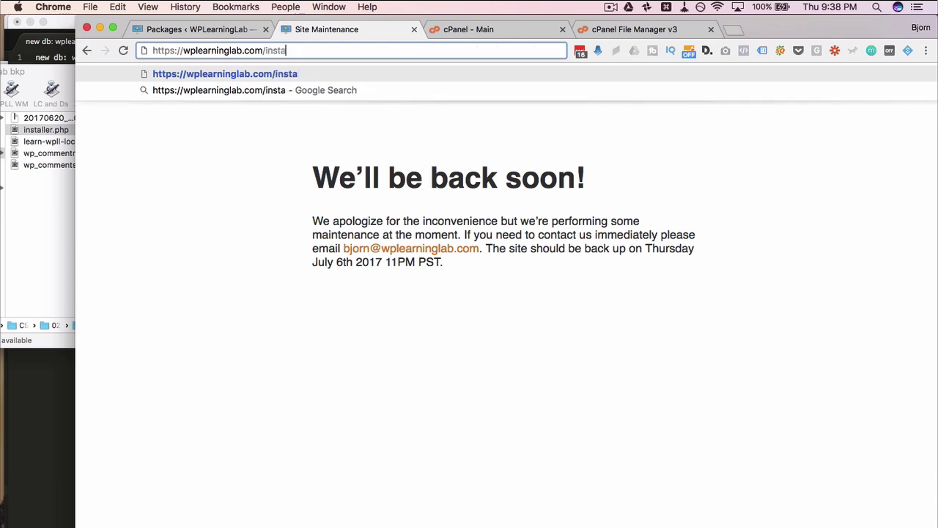
text(ller.php)
key(Return)
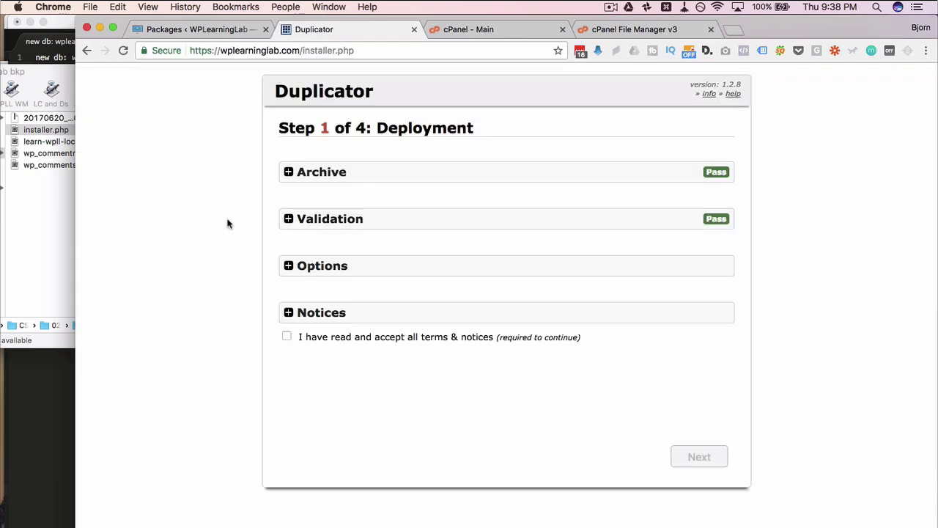
- Review Archive, Validation, Options and Notices, accept the terms, and start the deployment
click(288, 172)
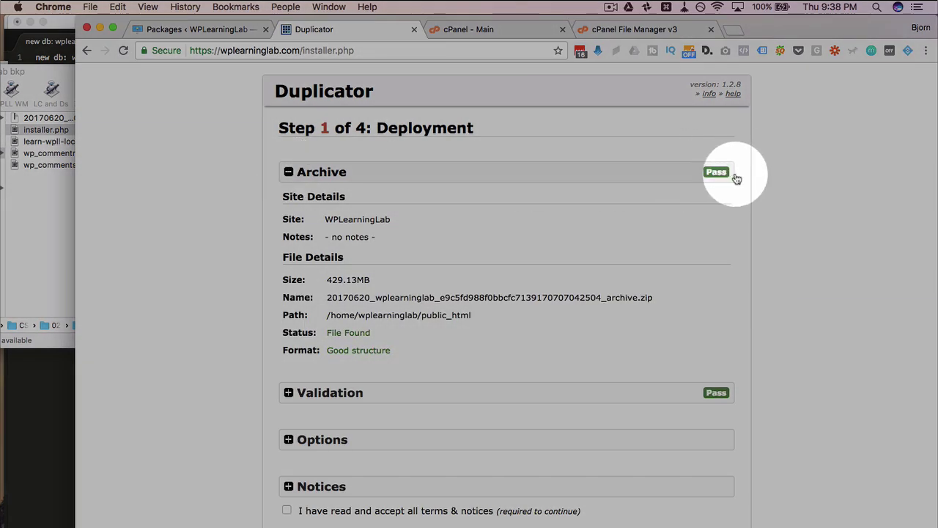
scroll(650, 293, down, 2)
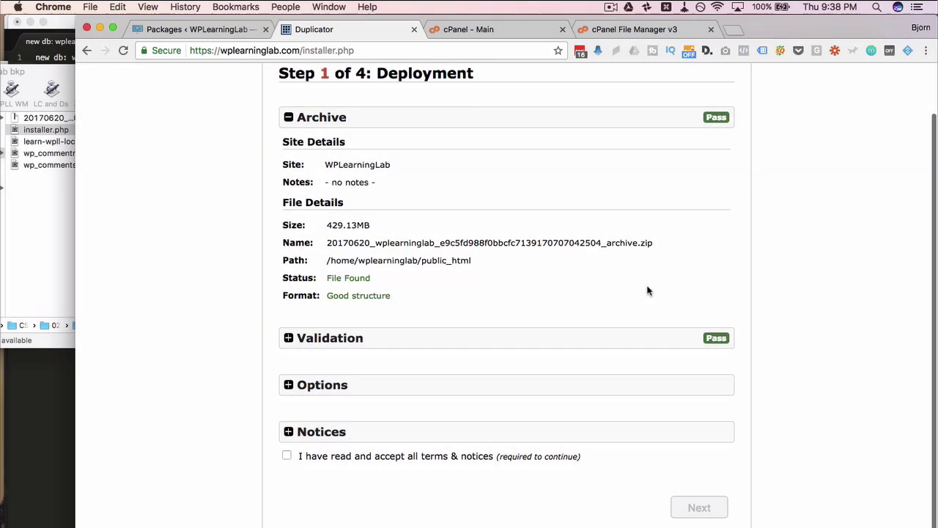
click(726, 351)
scroll(614, 335, down, 5)
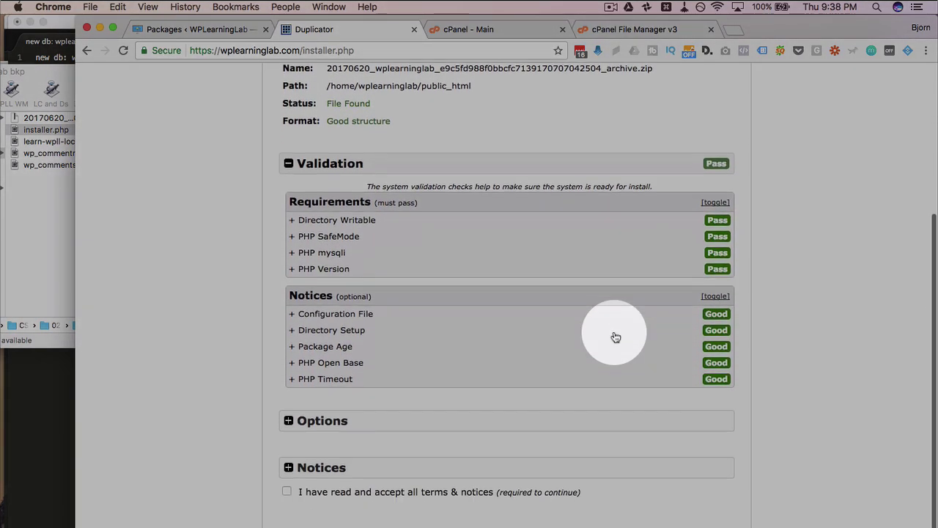
scroll(679, 451, down, 1)
click(288, 387)
scroll(256, 363, down, 5)
scroll(256, 364, down, 1)
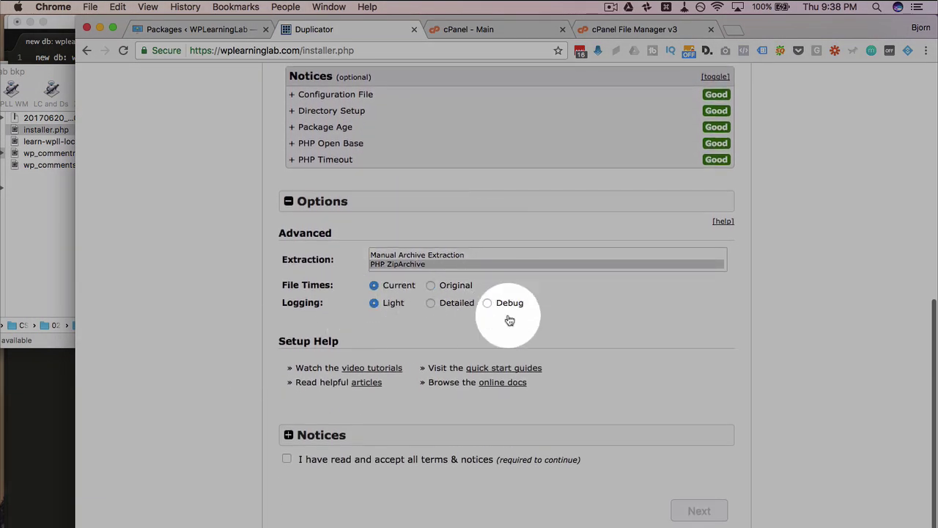
click(288, 435)
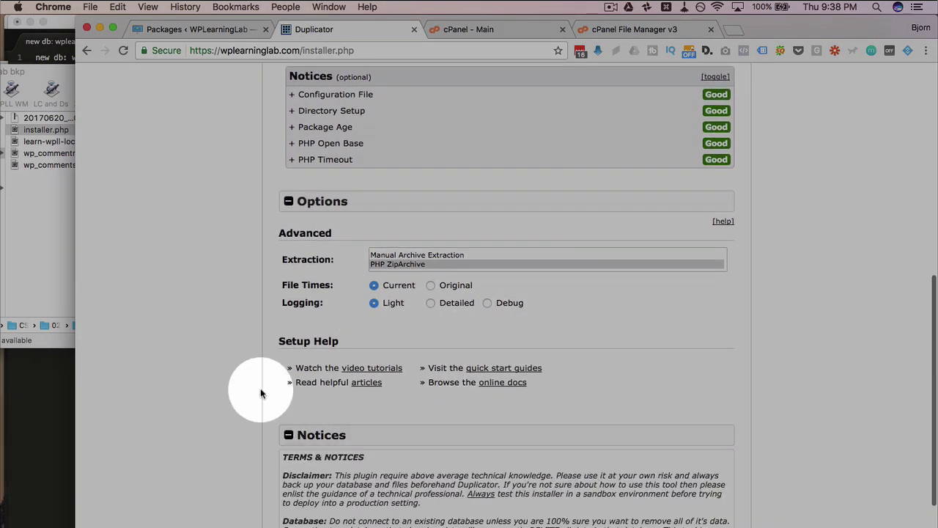
scroll(261, 394, down, 3)
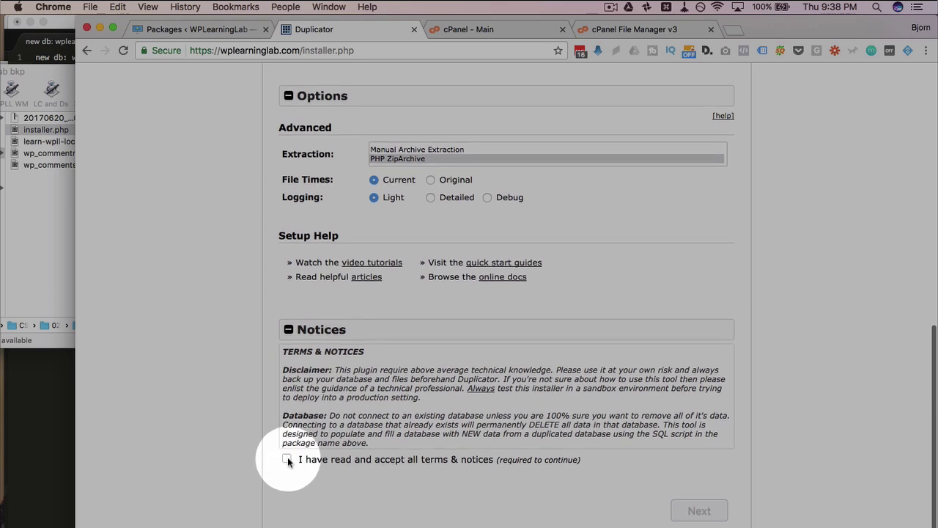
click(287, 459)
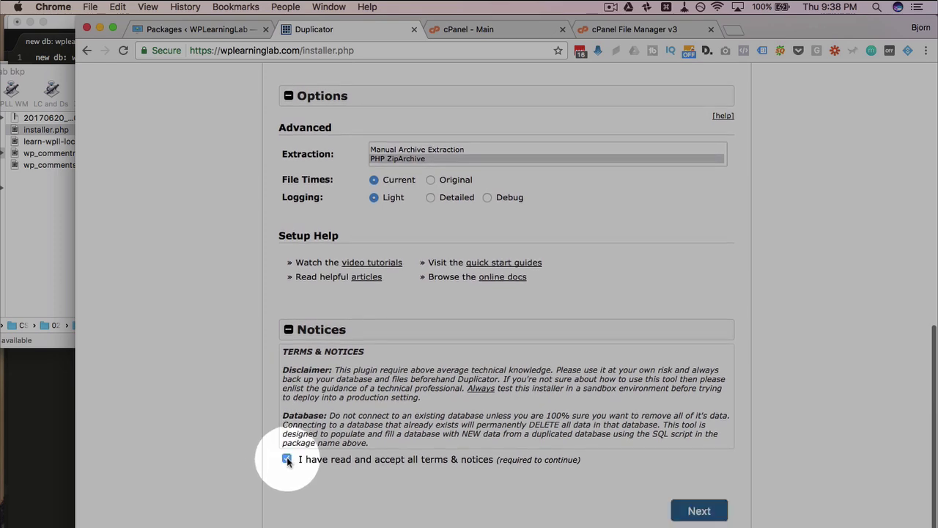
click(699, 511)
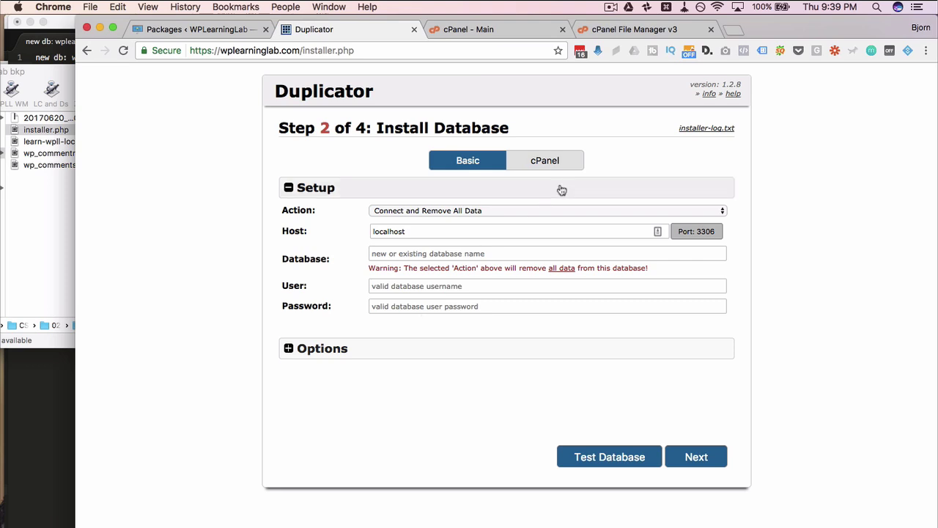
- Stay on the Basic setup and paste the new database name from the notes into Database
click(549, 164)
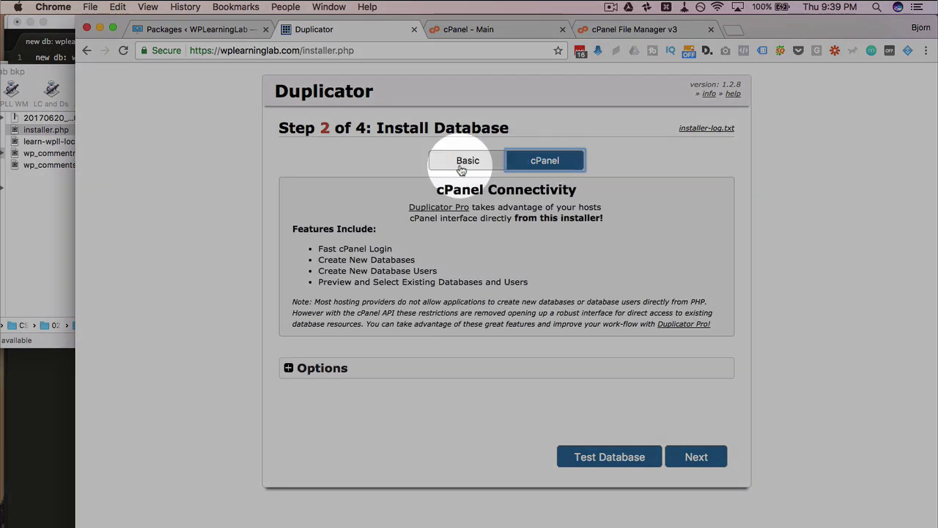
click(462, 169)
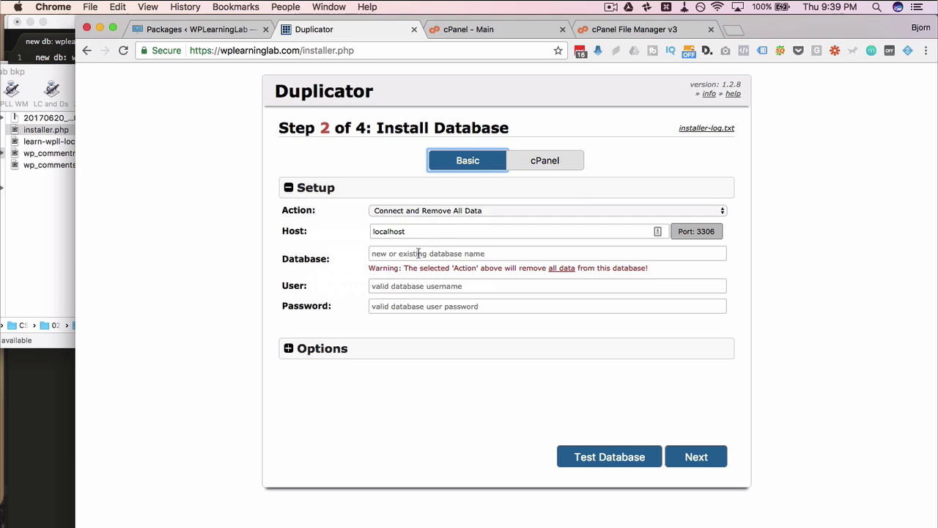
click(55, 383)
drag(859, 209, 242, 194)
drag(173, 57, 71, 57)
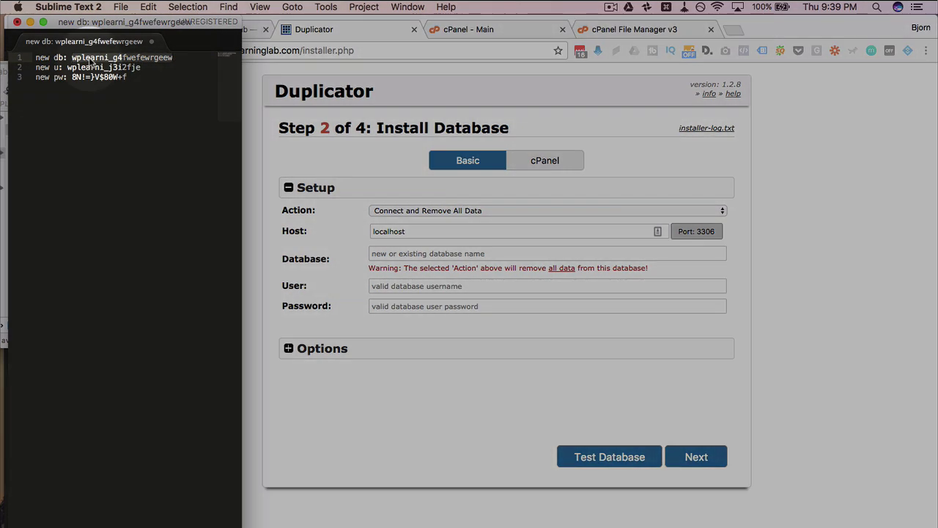
right_click(92, 59)
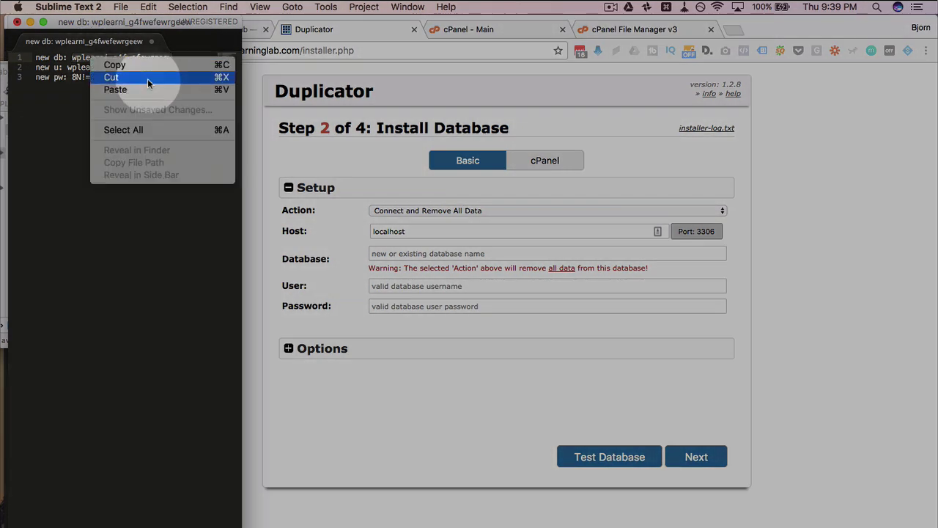
click(157, 67)
click(404, 263)
click(397, 254)
right_click(396, 258)
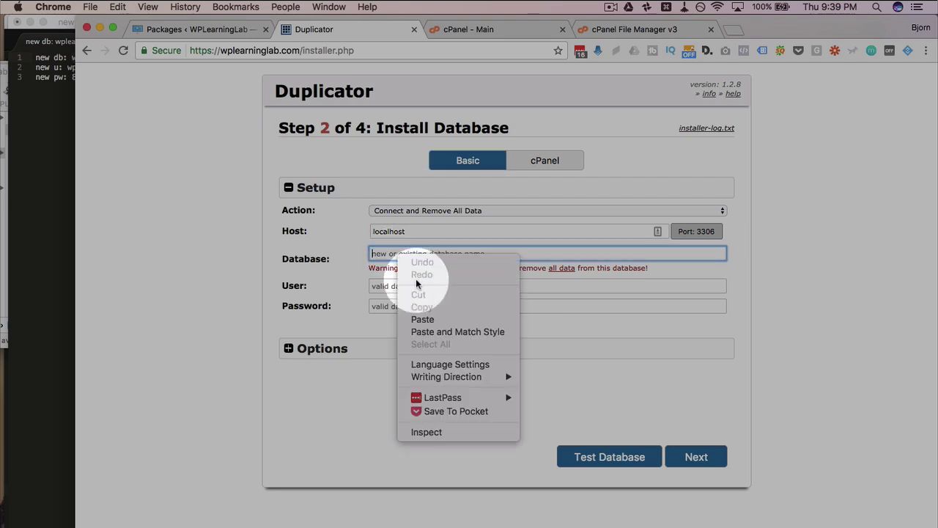
click(427, 317)
- Copy the database username from the notes into the User field
click(66, 87)
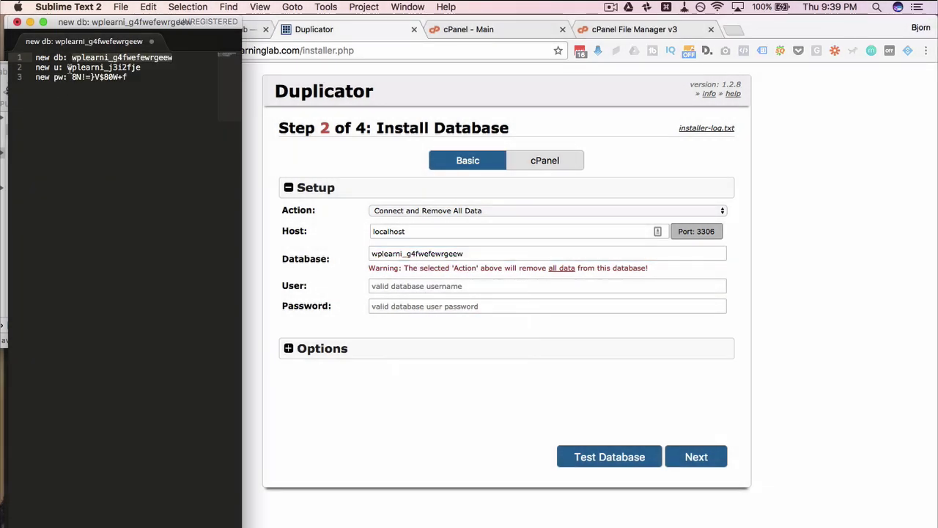
double_click(67, 66)
right_click(128, 68)
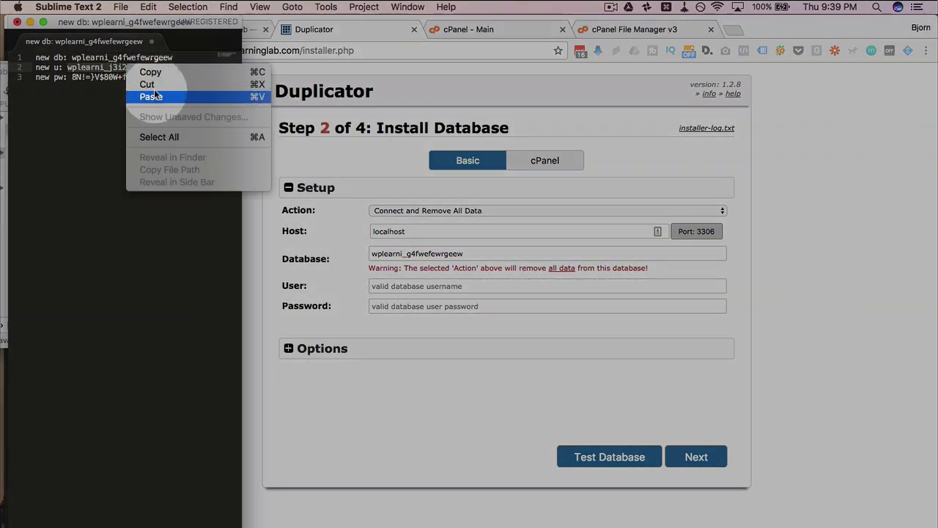
click(154, 73)
click(384, 283)
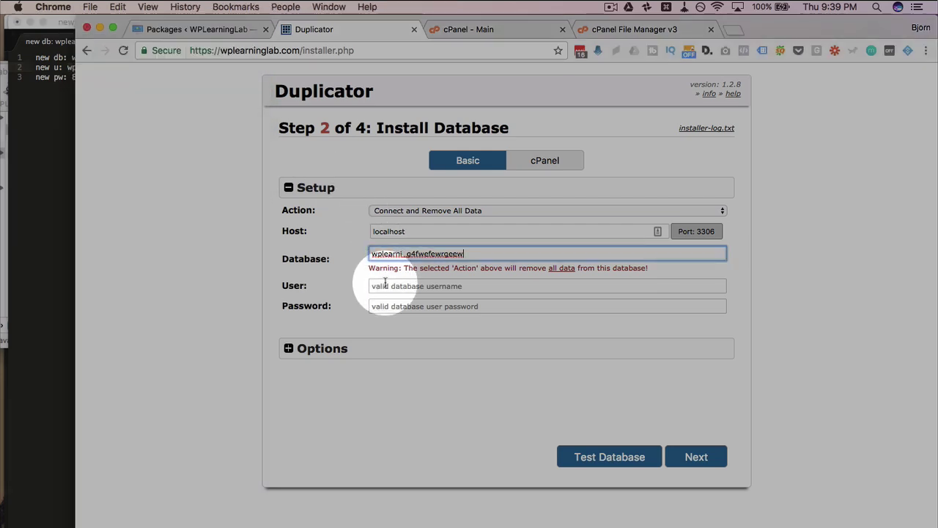
click(385, 286)
right_click(386, 285)
click(411, 346)
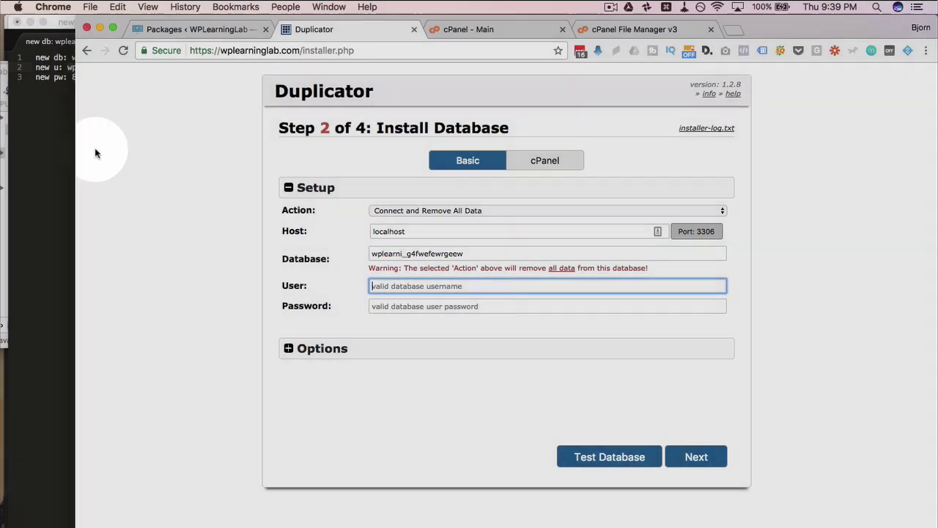
- Copy the database password from the notes into the Password field
click(47, 114)
drag(71, 77, 127, 77)
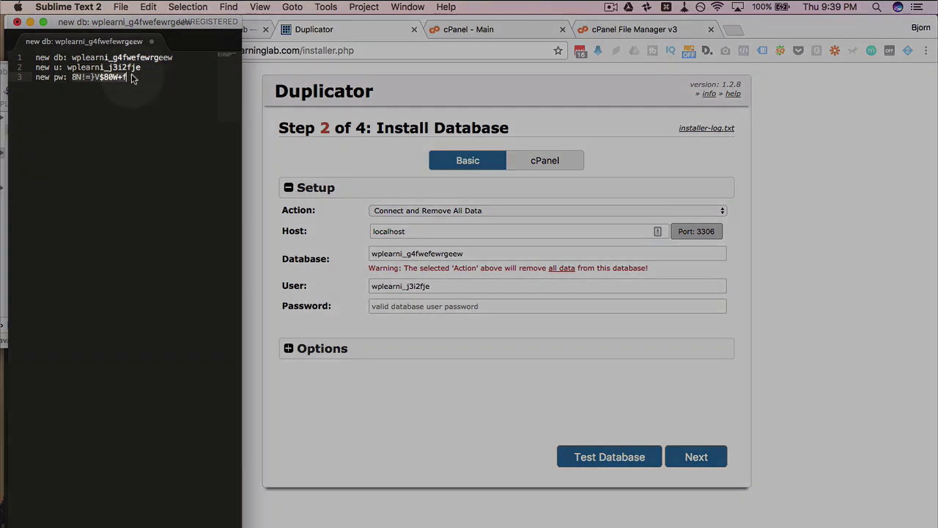
right_click(114, 77)
click(135, 83)
click(395, 307)
right_click(394, 308)
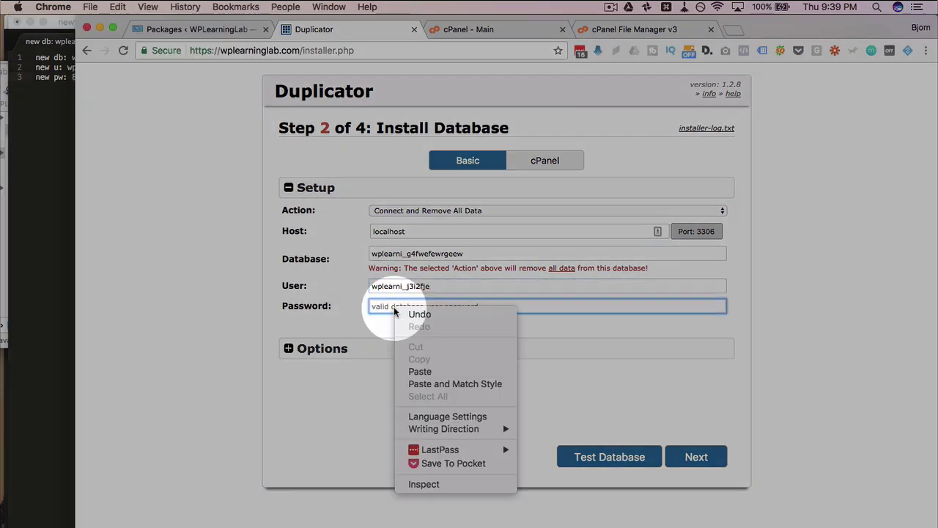
click(415, 364)
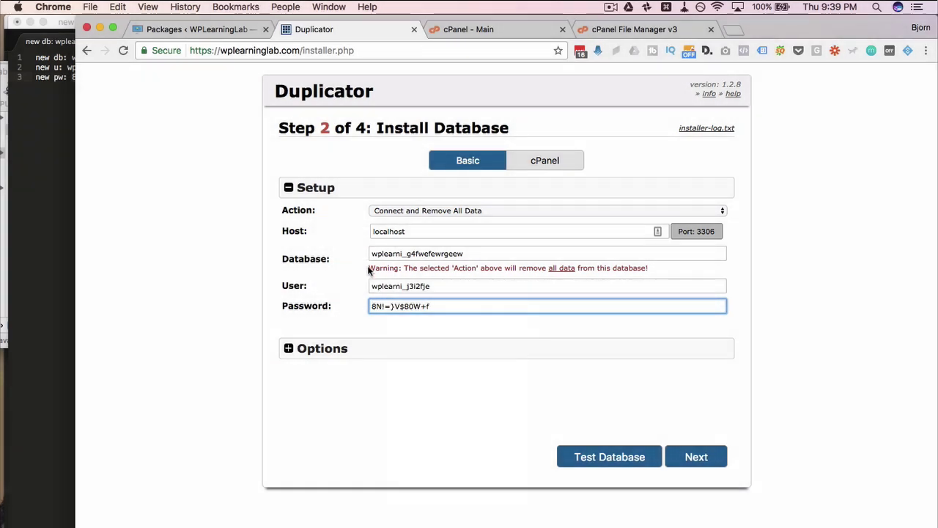
- Keep 'Connect and Remove All Data' as the database action, with host localhost
drag(368, 268, 631, 271)
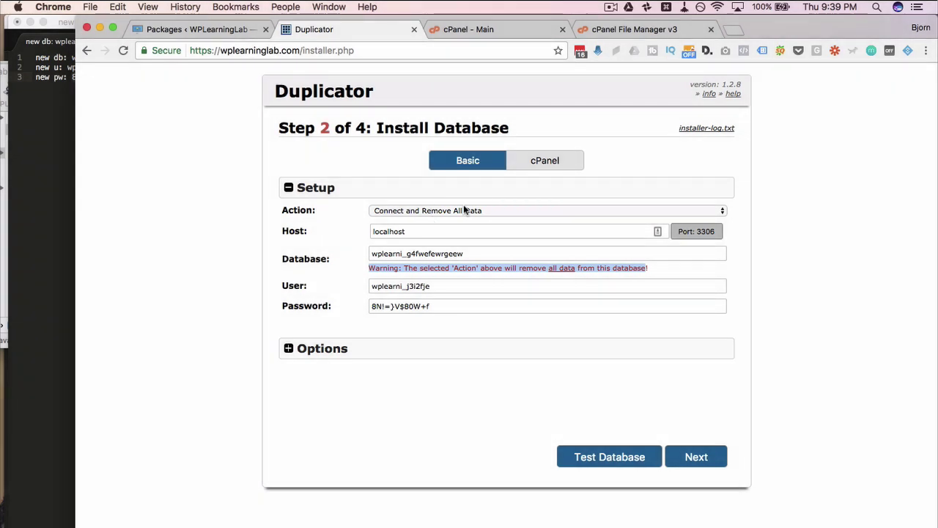
click(464, 210)
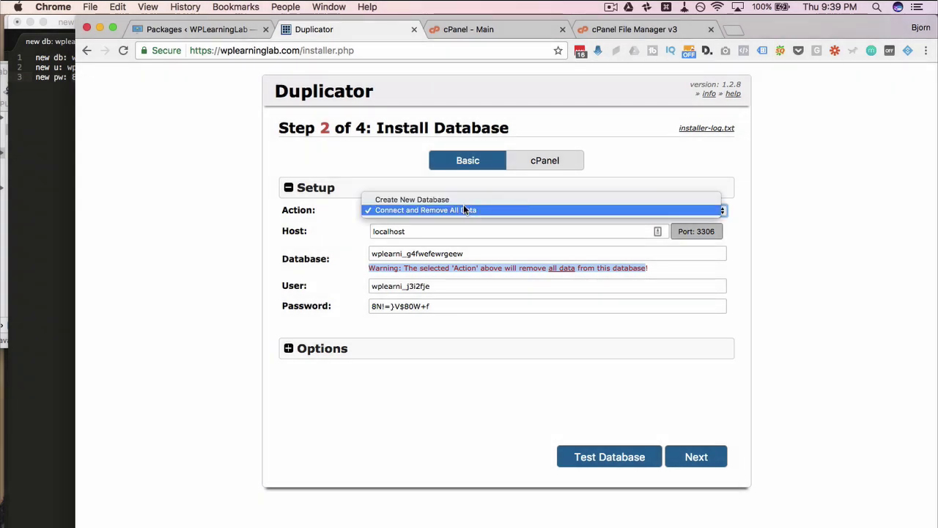
click(436, 201)
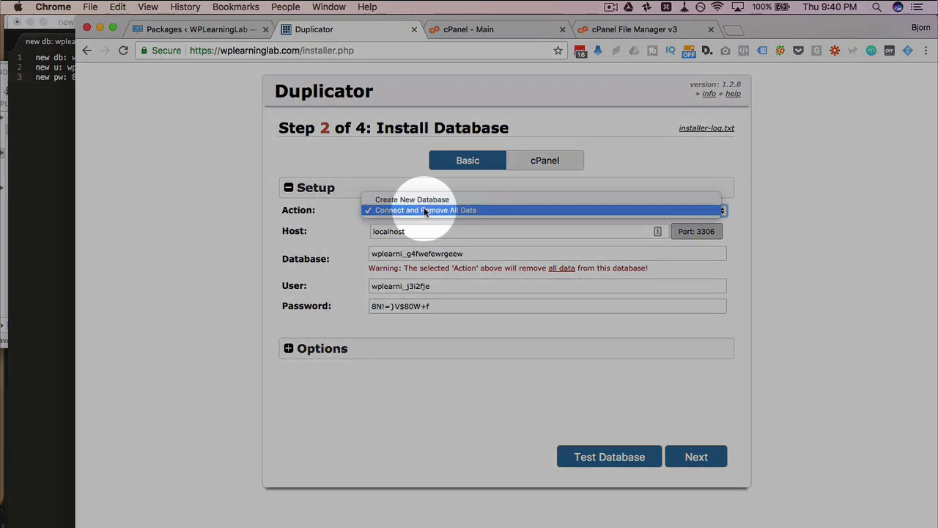
click(425, 211)
click(380, 231)
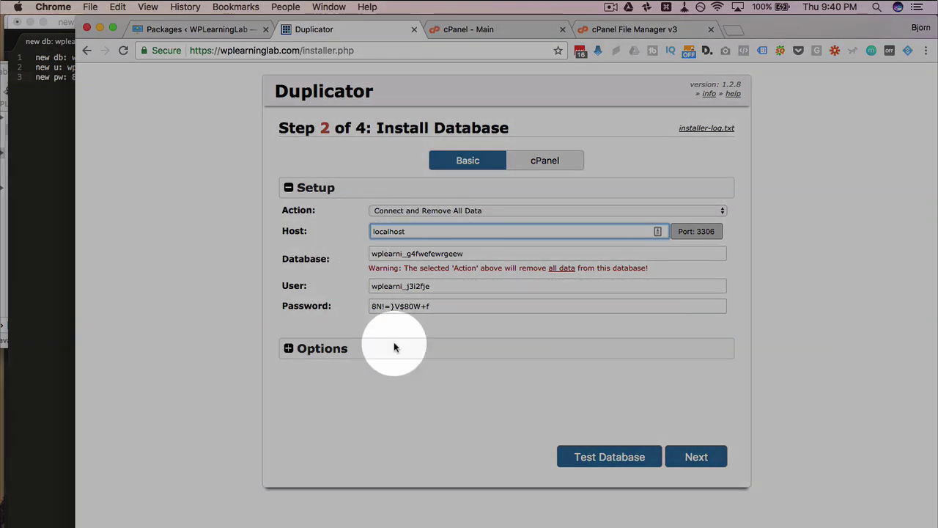
click(292, 354)
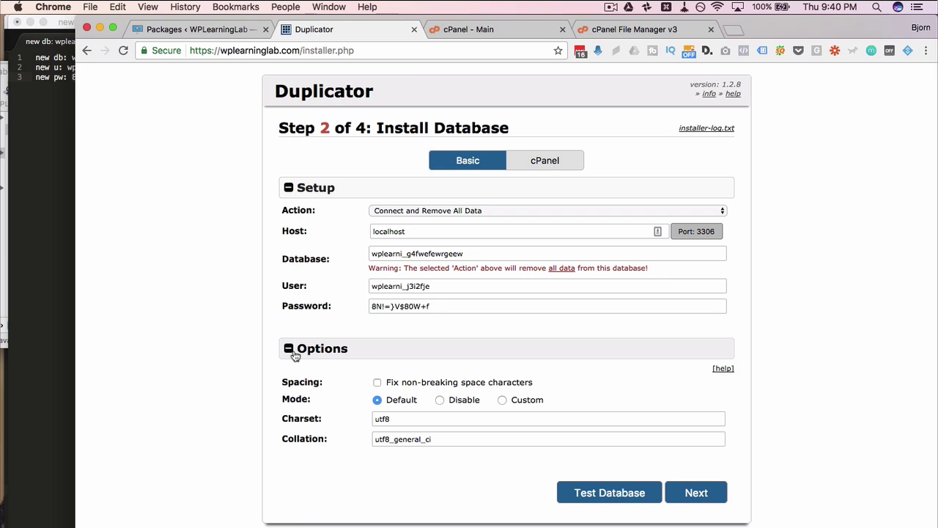
click(289, 350)
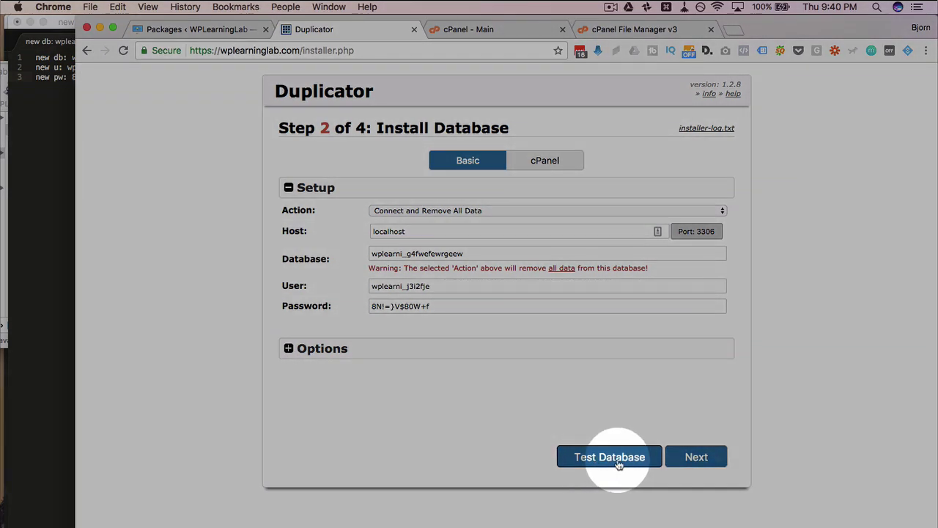
- Test the database connection for Success, then confirm installing the database
click(619, 463)
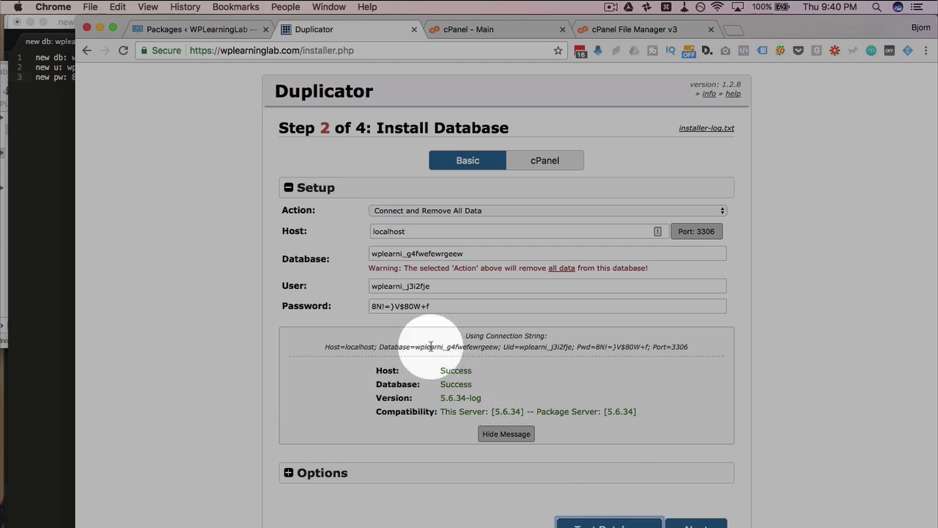
drag(431, 346, 630, 412)
click(660, 417)
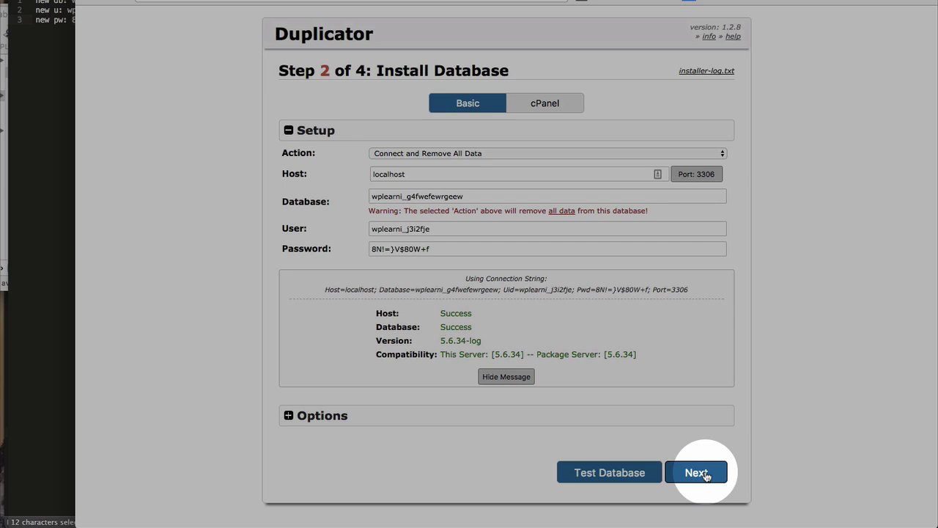
click(706, 476)
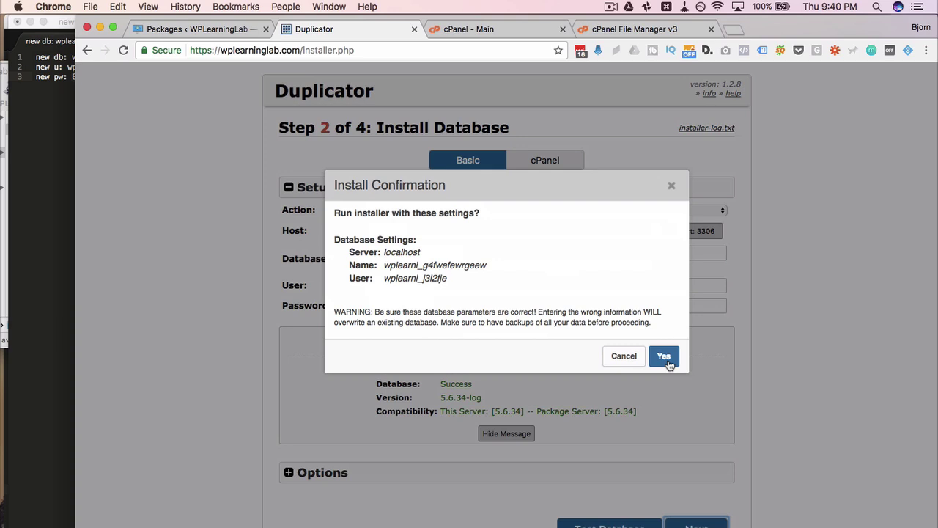
click(666, 357)
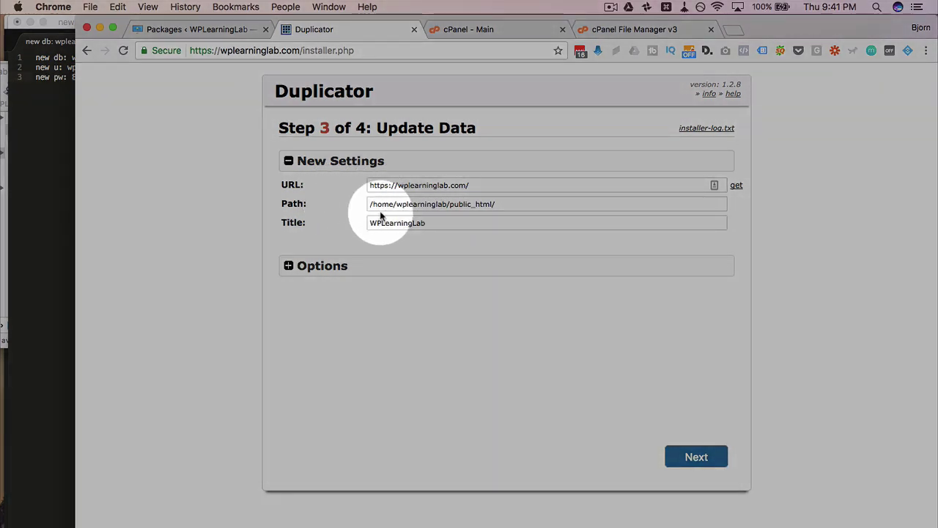
click(430, 185)
click(436, 205)
click(449, 184)
click(429, 224)
double_click(430, 224)
- Review the scan tables and plugin options, then run the data update
click(288, 265)
scroll(322, 249, down, 5)
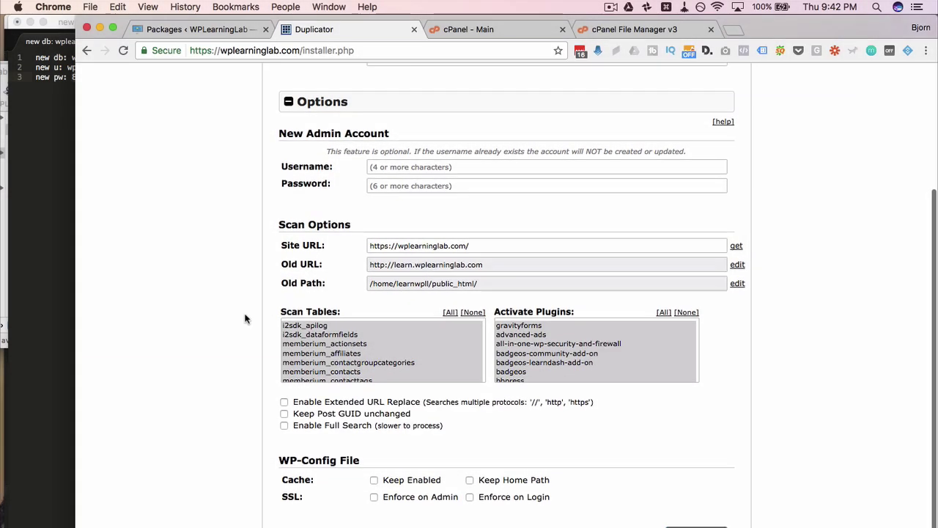
scroll(314, 332, down, 10)
scroll(314, 332, down, 6)
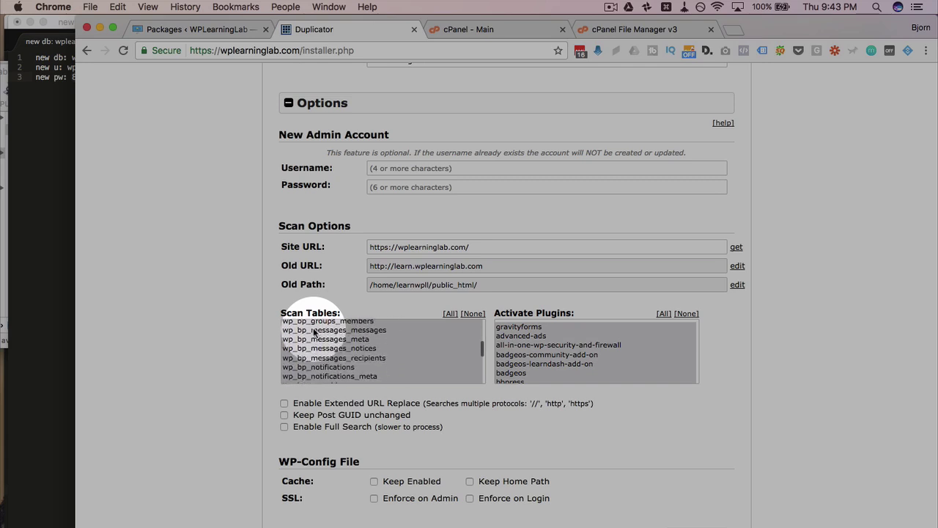
scroll(314, 332, down, 10)
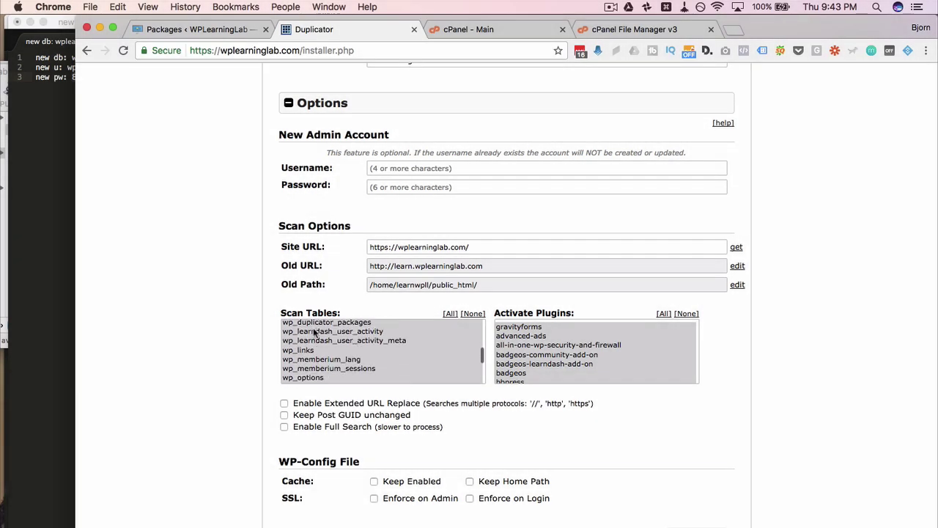
scroll(314, 332, down, 5)
scroll(572, 334, down, 5)
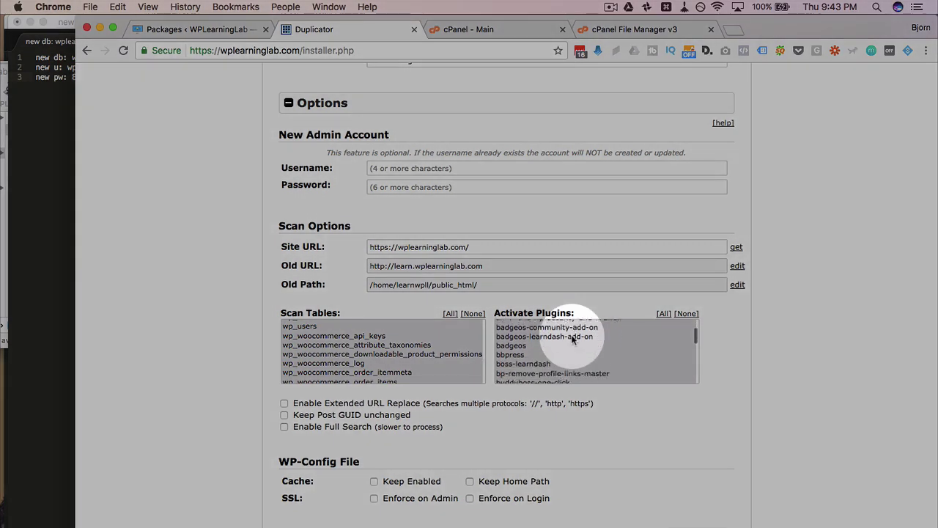
scroll(573, 338, down, 10)
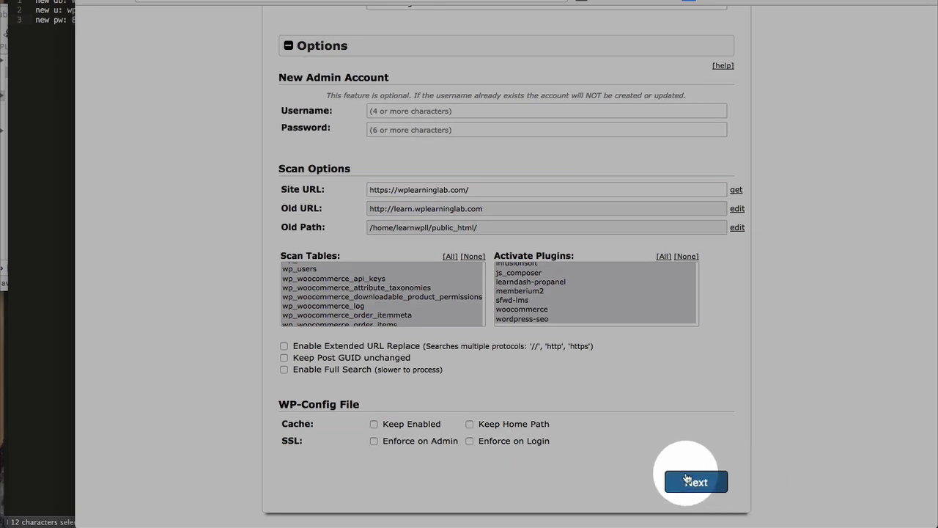
click(688, 480)
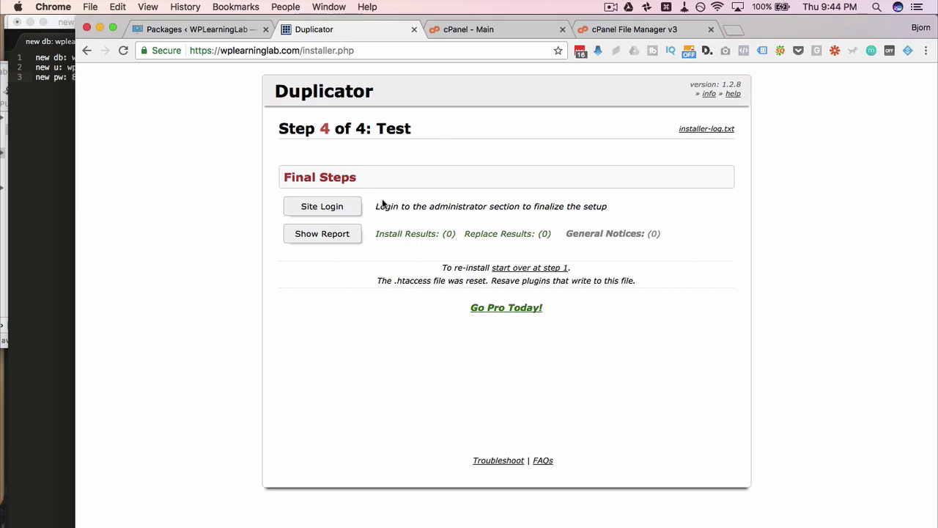
- Log in to the migrated wplearninglab.com admin with the administrator's username and password
drag(375, 207, 604, 208)
click(605, 208)
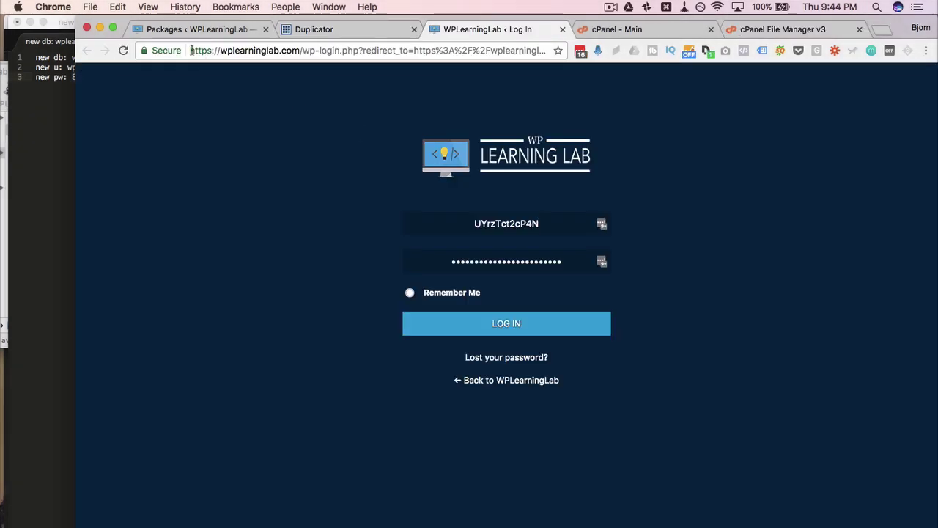
drag(191, 51, 303, 46)
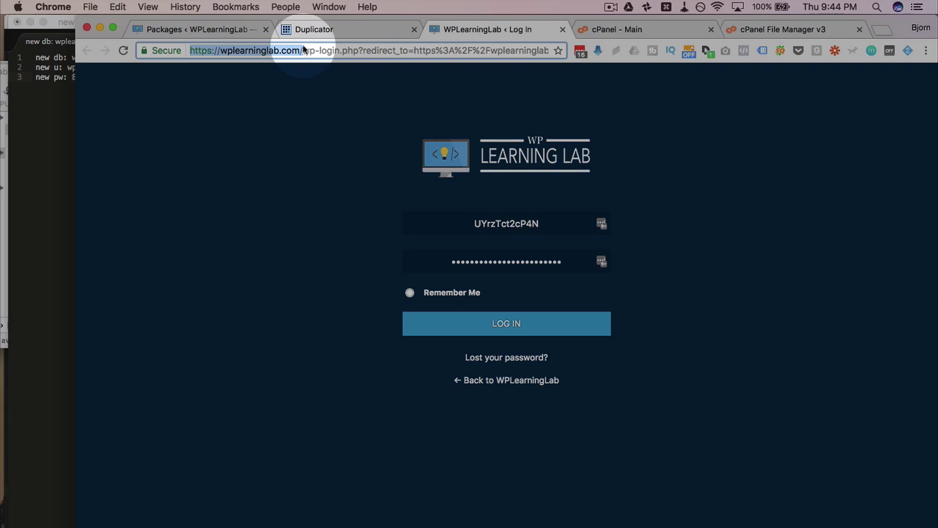
click(303, 53)
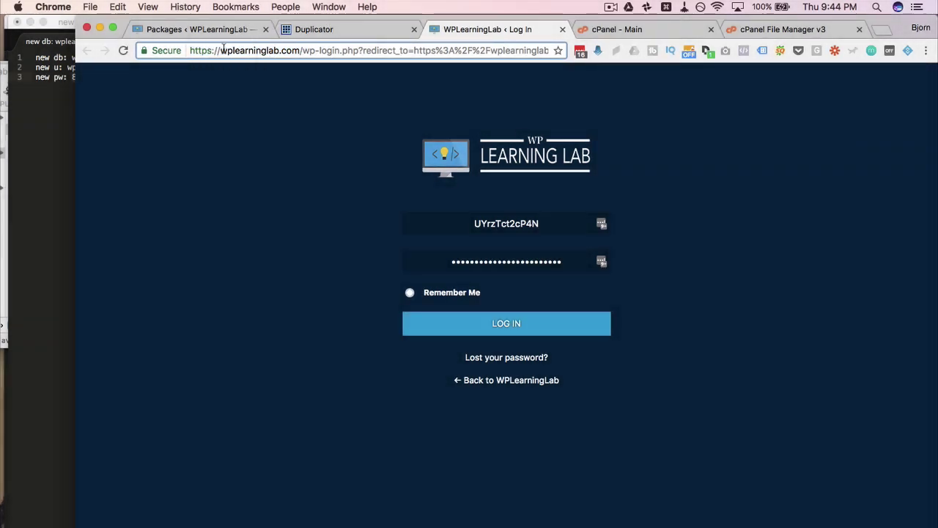
click(219, 51)
drag(219, 51, 180, 49)
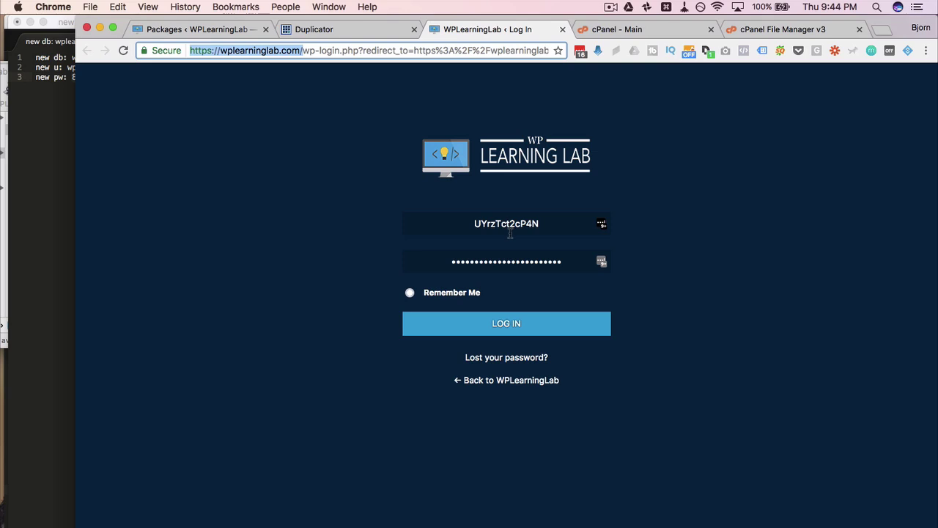
click(501, 330)
- Log in to the dashboard and follow the Migration Almost Complete notice to Duplicator's cleanup page
click(546, 339)
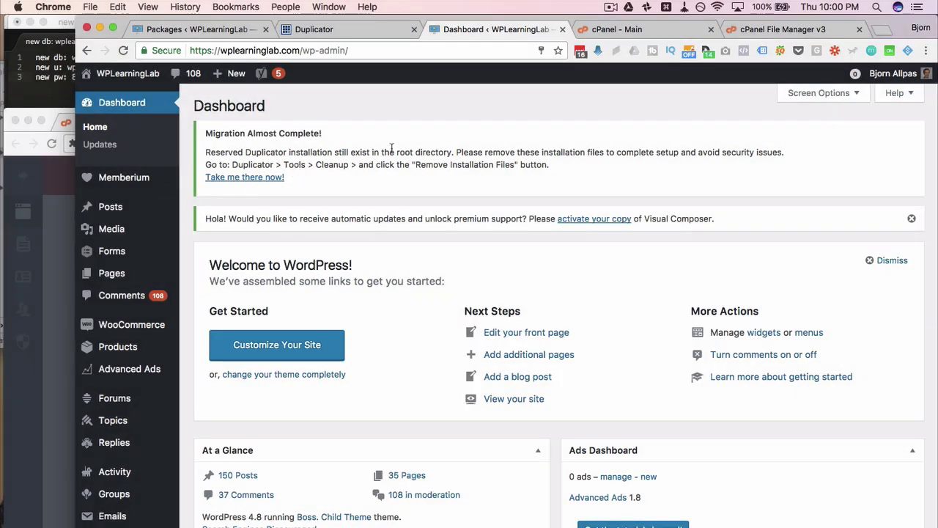
click(243, 178)
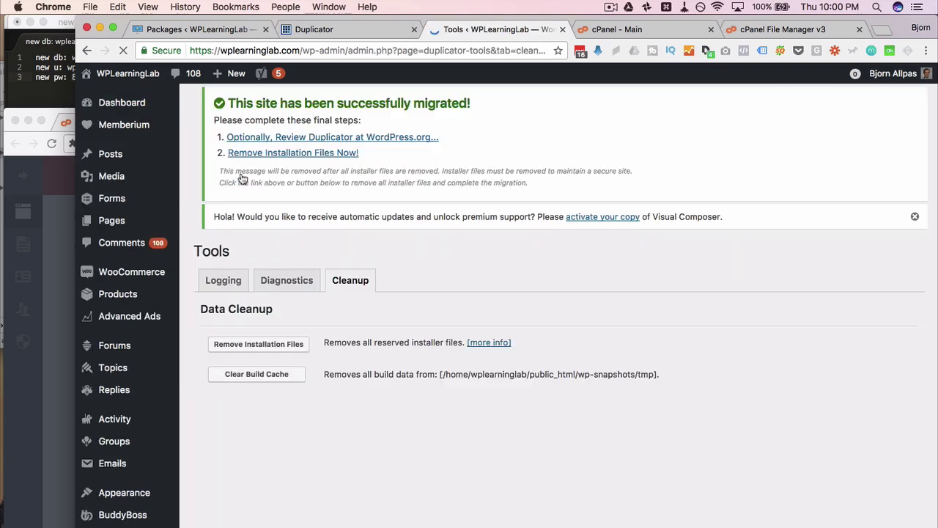
- Remove Duplicator's leftover installer files, including installer.php and installer-data.sql, from the site root
scroll(349, 193, down, 2)
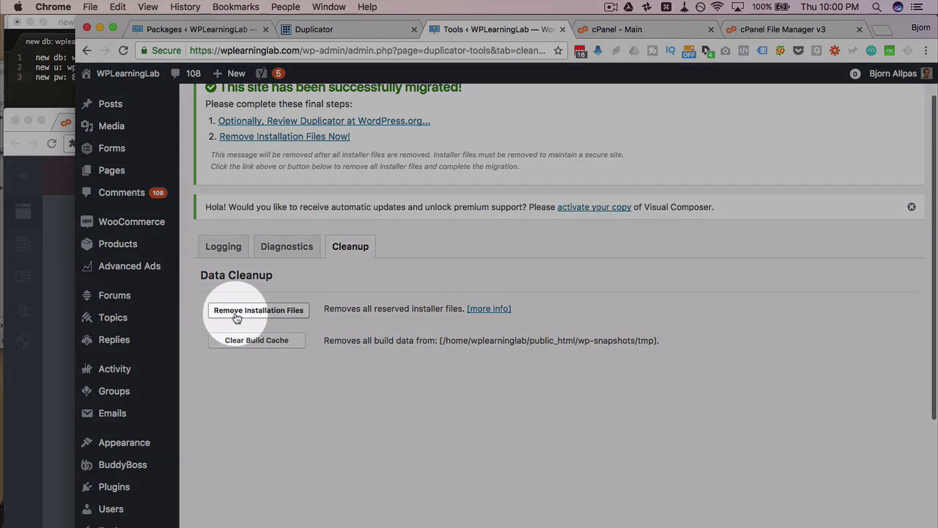
click(261, 317)
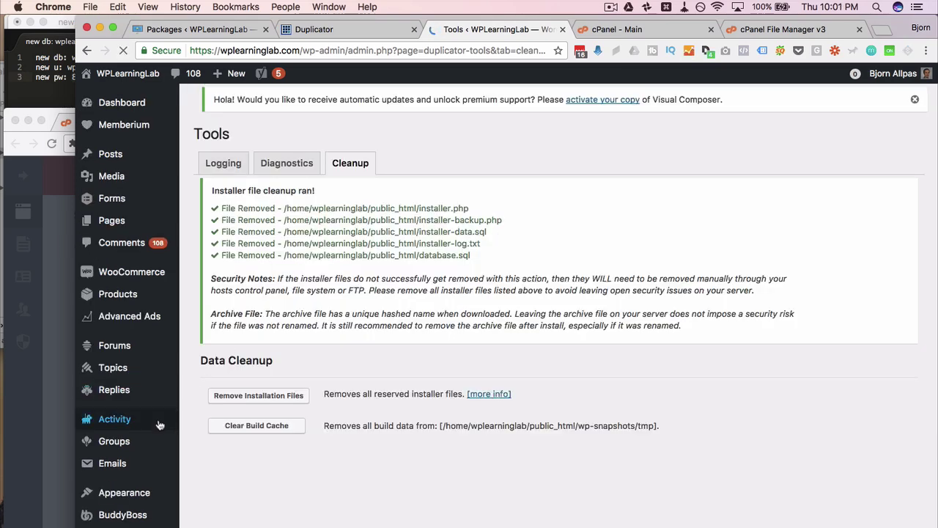
scroll(159, 425, down, 5)
scroll(158, 426, down, 1)
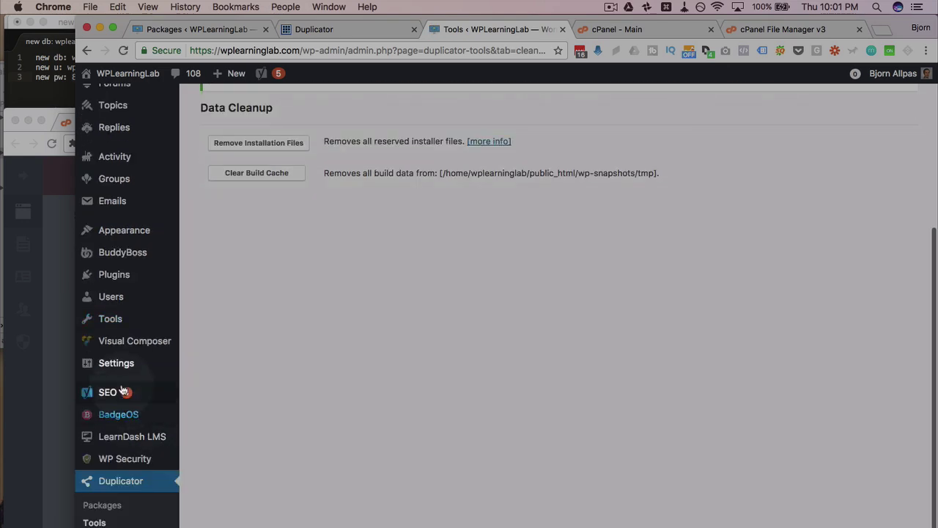
- Re-save the Permalink Settings, keeping Post name and the /shop/ product base
mouse_move(110, 365)
click(211, 424)
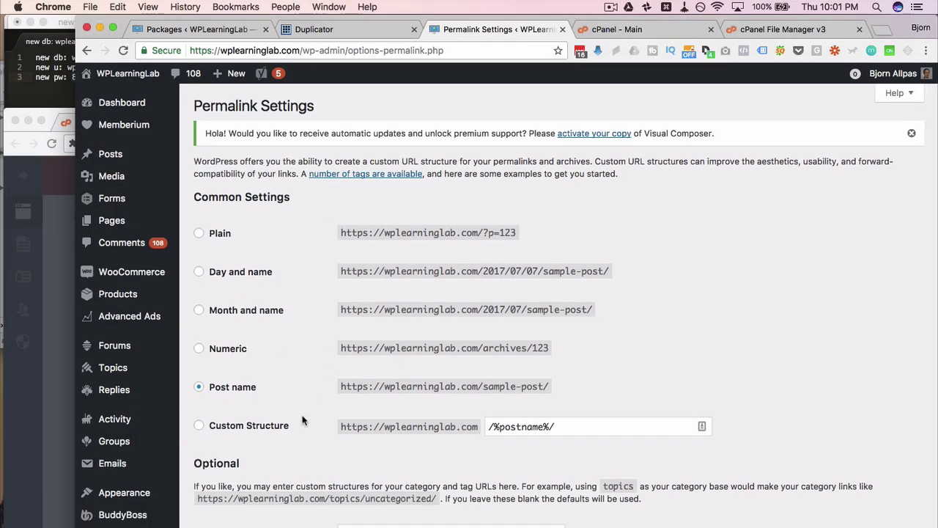
scroll(301, 419, down, 10)
scroll(301, 420, down, 1)
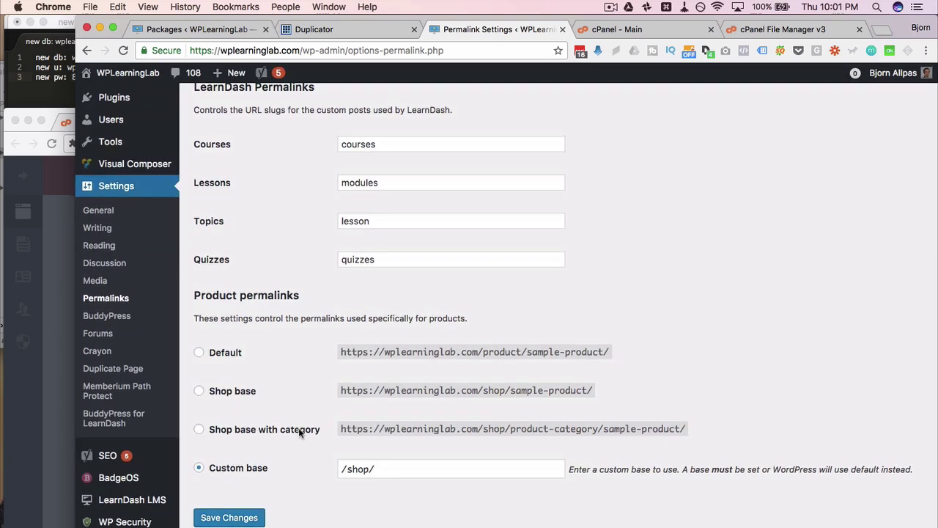
click(228, 519)
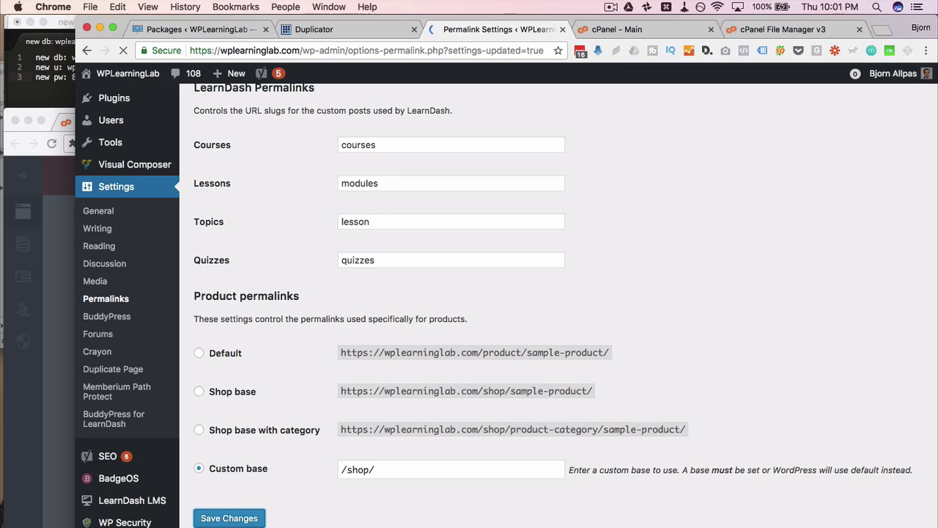
- Load the site's home page by stripping installer.php from the installer page address
click(635, 30)
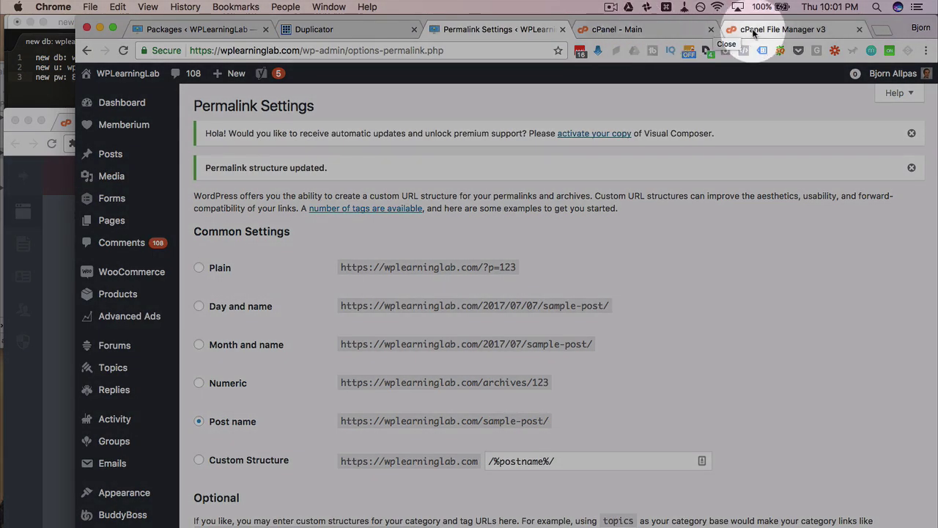
click(753, 31)
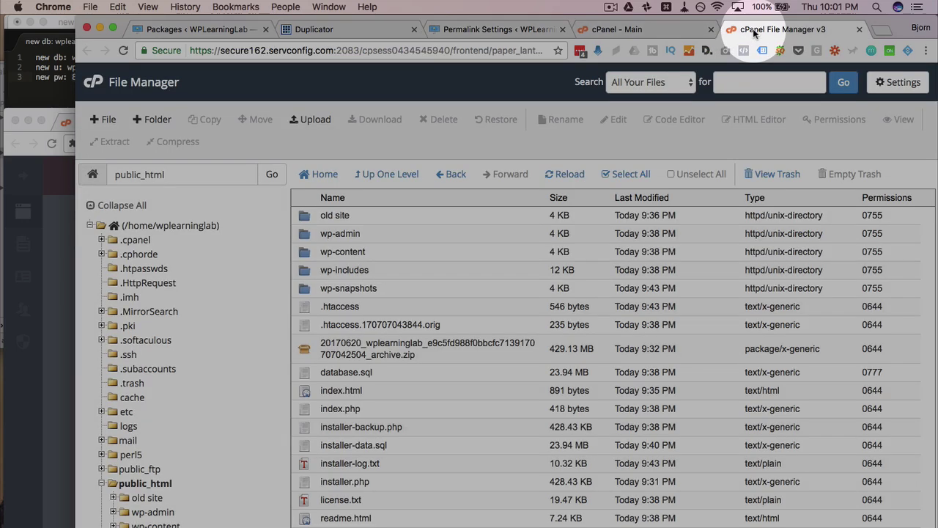
click(360, 30)
drag(293, 52, 432, 50)
key(BackSpace)
key(Return)
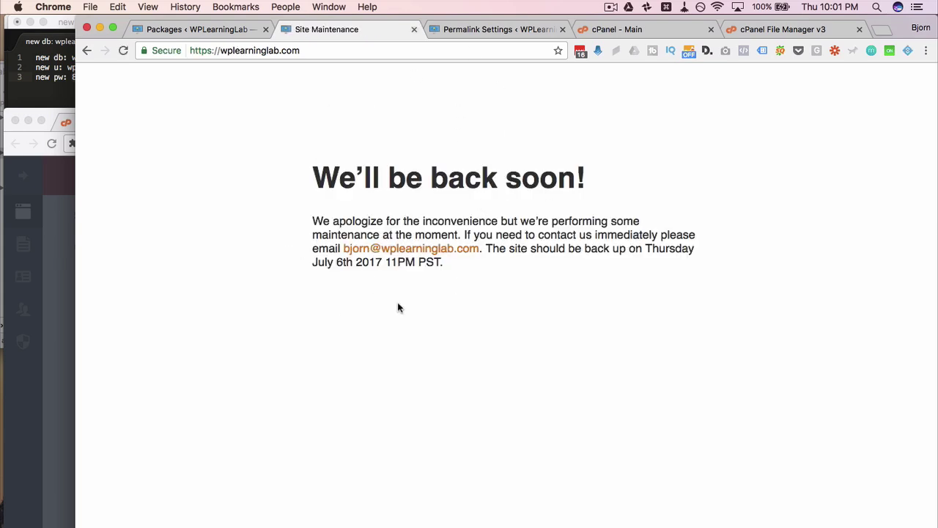
- Permanently delete the large site archive zip from public_html, skipping the trash
click(763, 29)
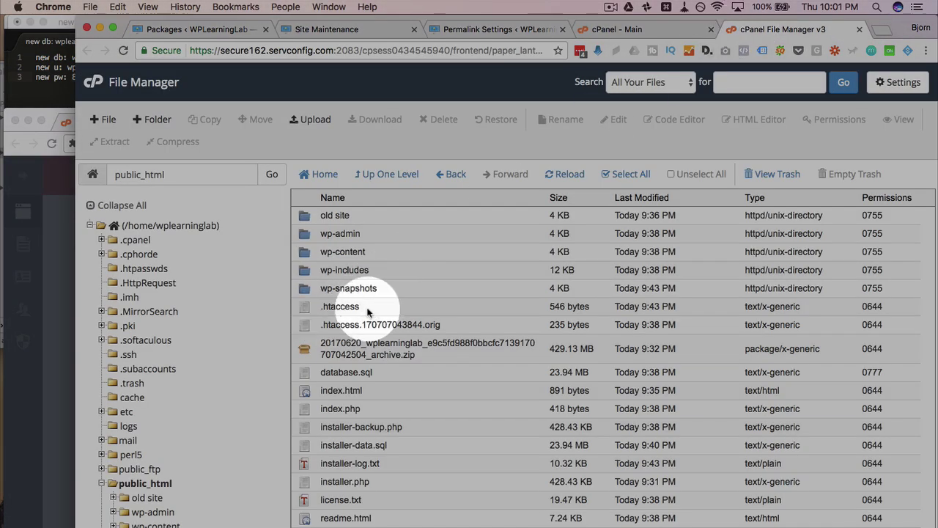
click(344, 215)
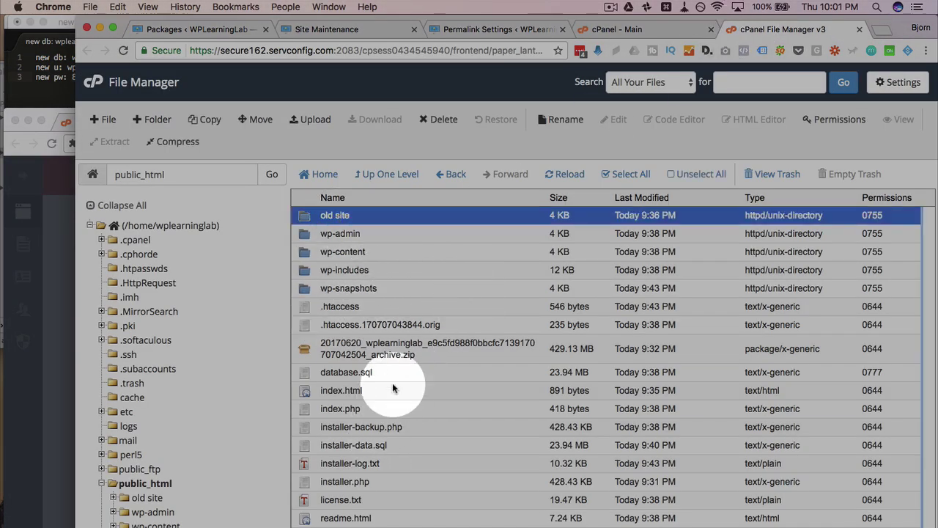
scroll(392, 385, down, 3)
scroll(392, 383, up, 3)
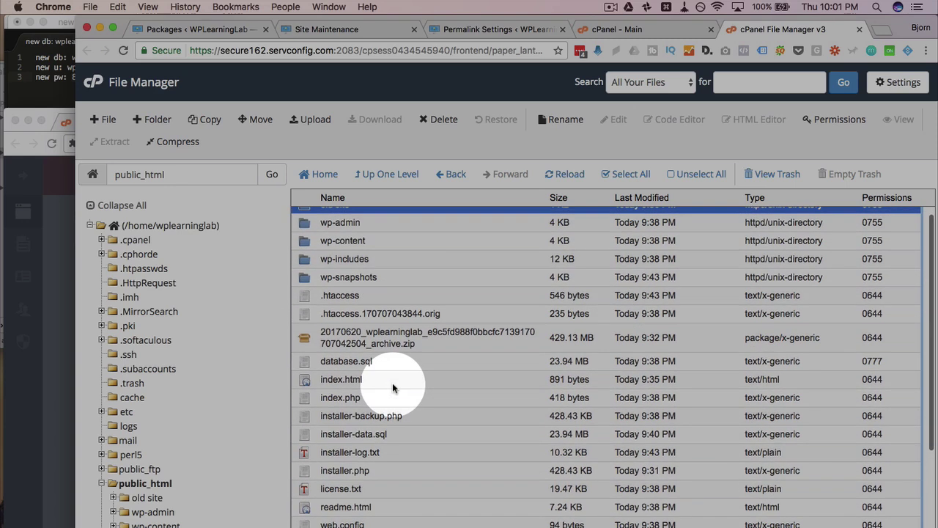
click(440, 339)
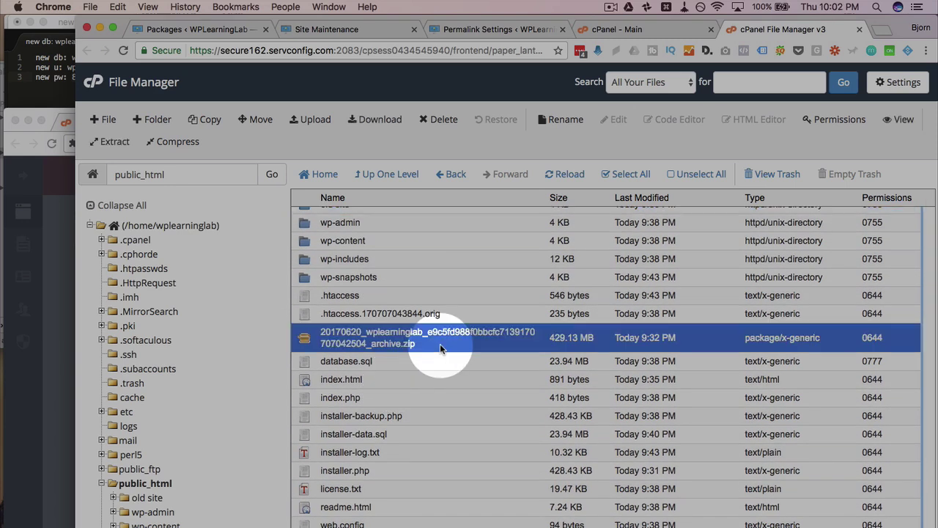
click(564, 173)
click(502, 343)
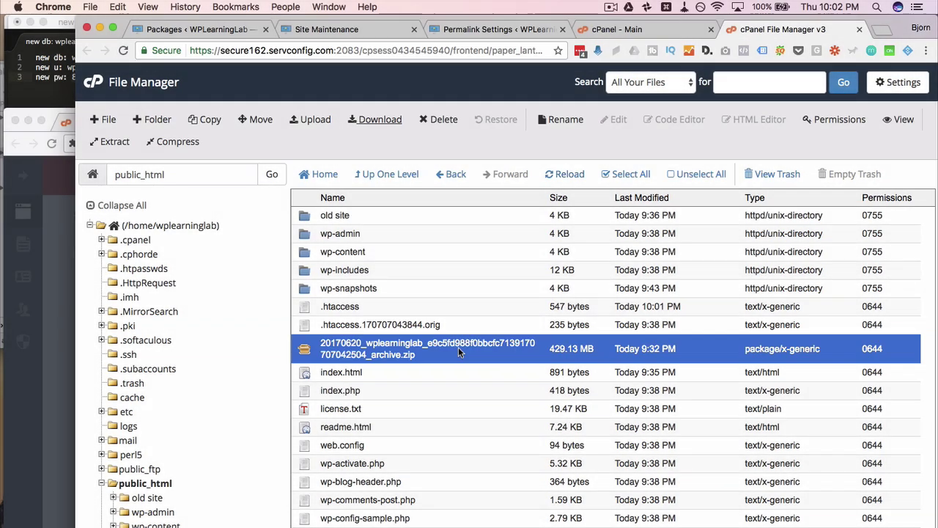
click(442, 121)
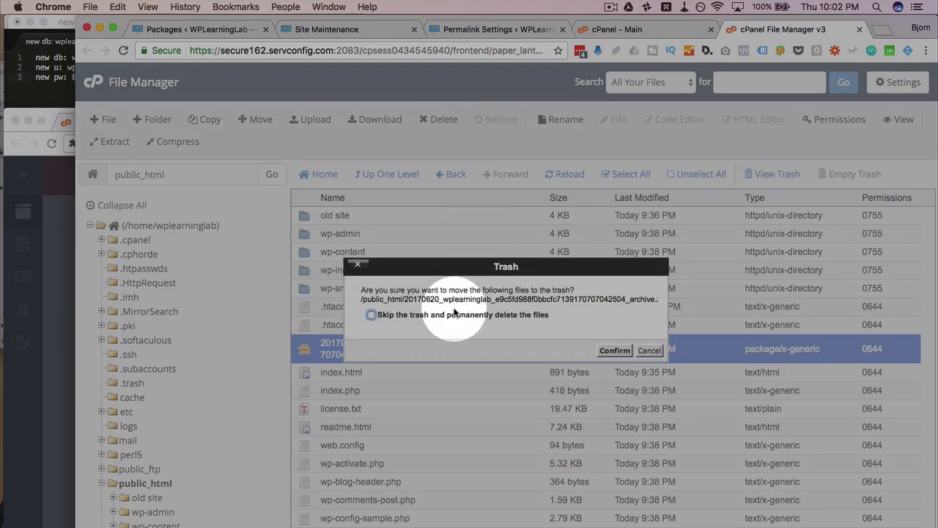
click(447, 315)
click(614, 352)
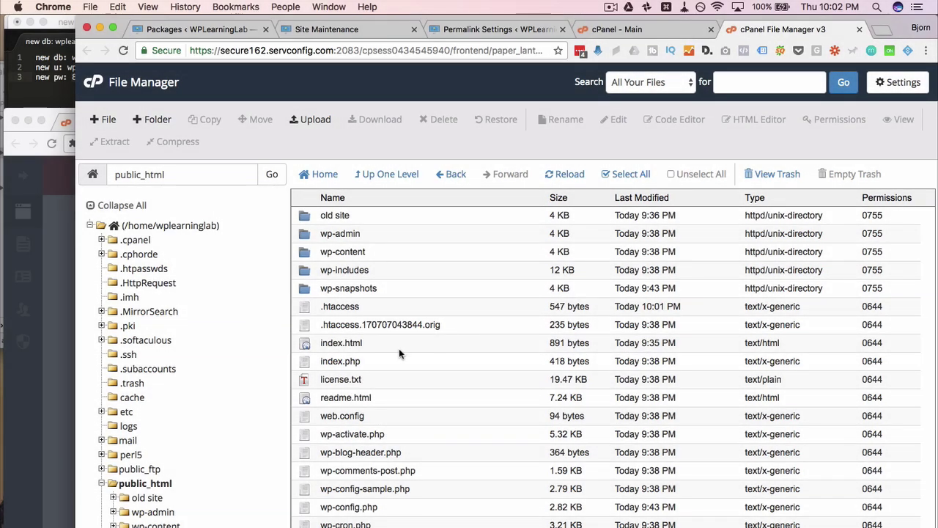
- Rename index.html to index.dsfwefsd so the maintenance page stops loading
click(350, 215)
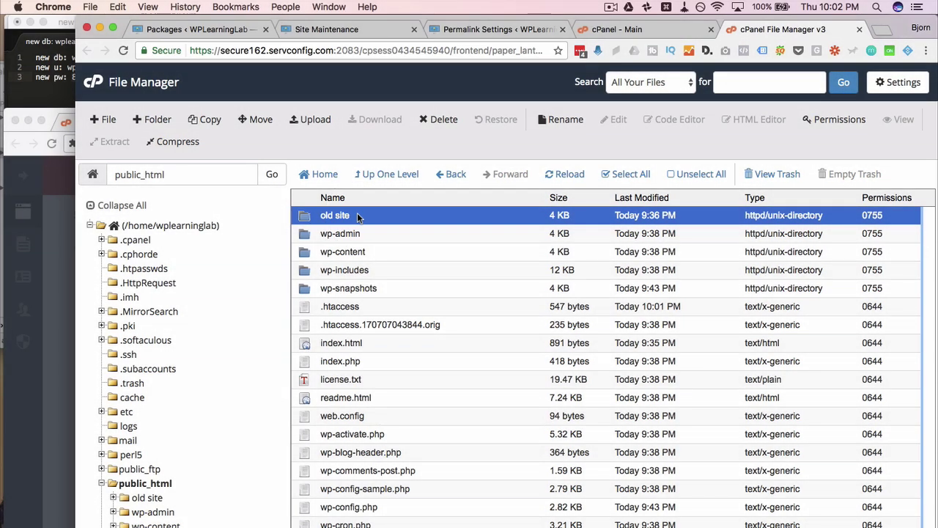
scroll(433, 438, down, 3)
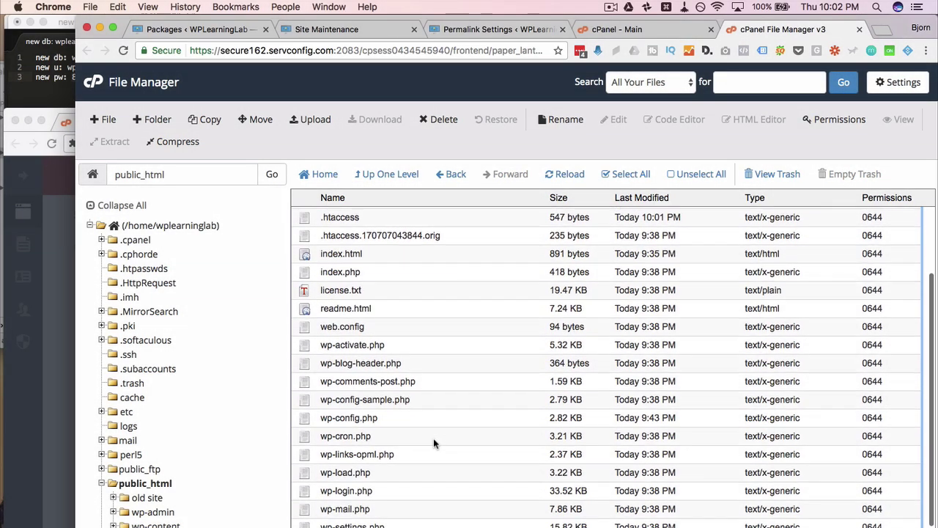
click(354, 247)
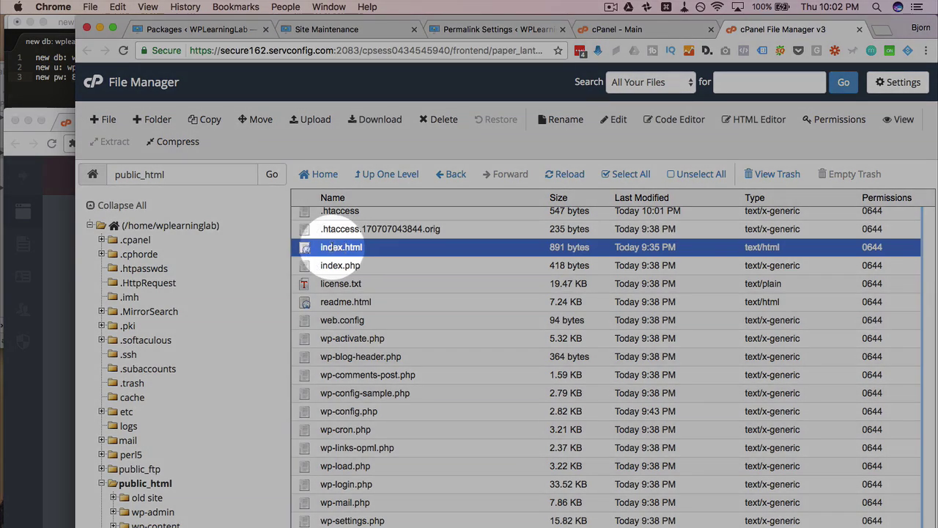
click(354, 247)
double_click(356, 248)
text(dsfwefsd)
key(Return)
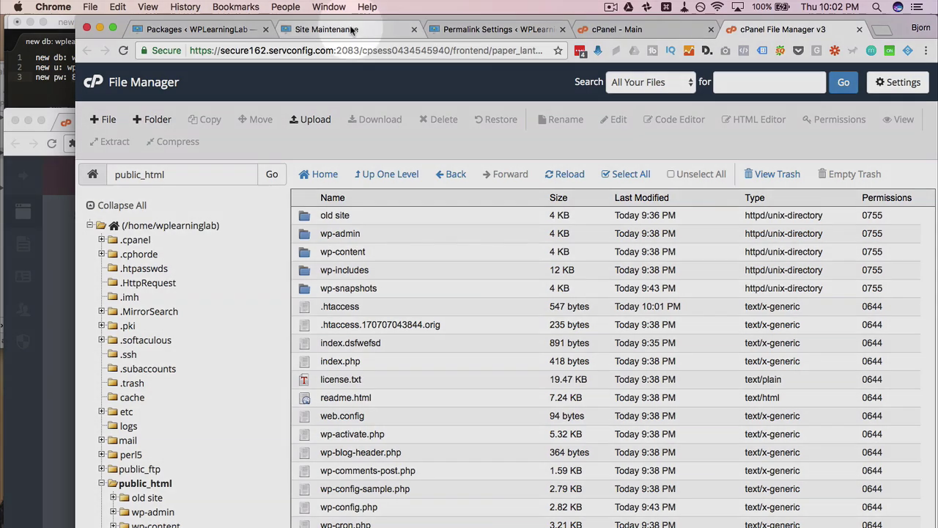
- Reload the live wplearninglab.com home page and compare it with the old learn subdomain site
click(359, 31)
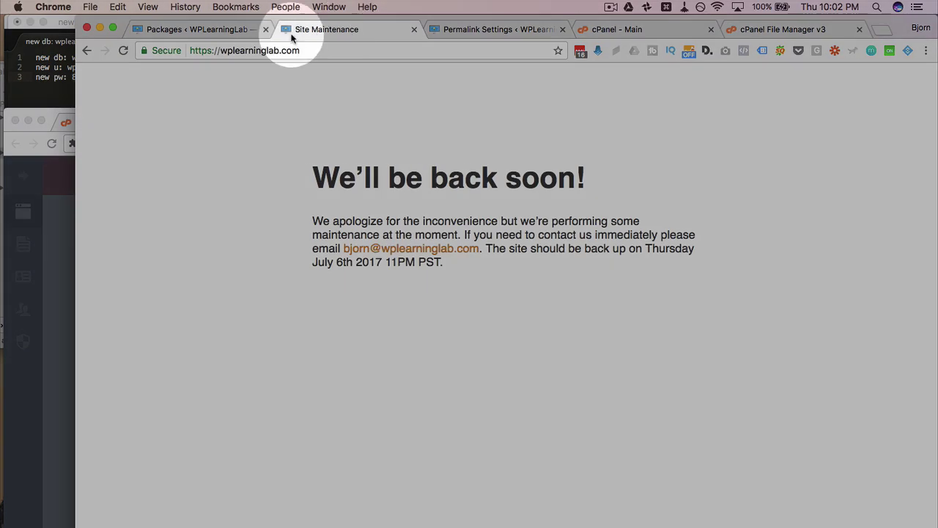
click(125, 51)
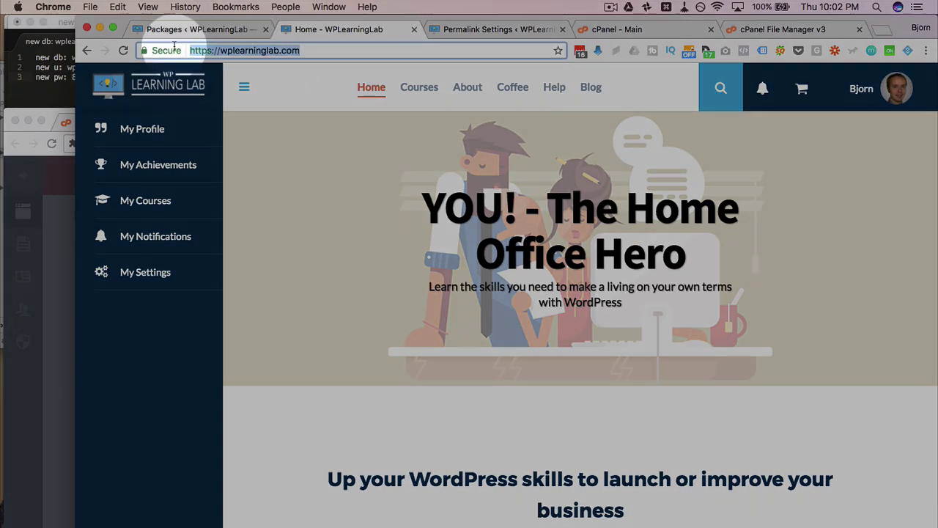
click(275, 50)
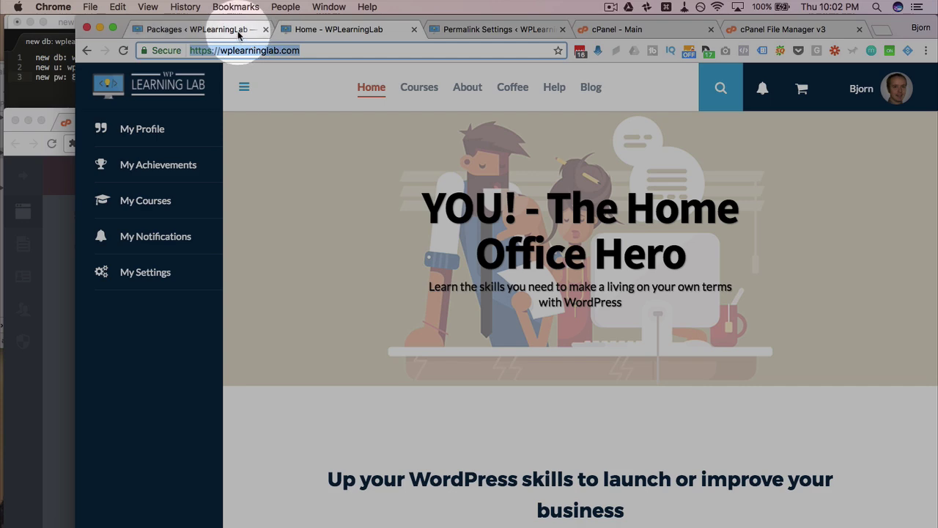
click(236, 29)
mouse_move(110, 73)
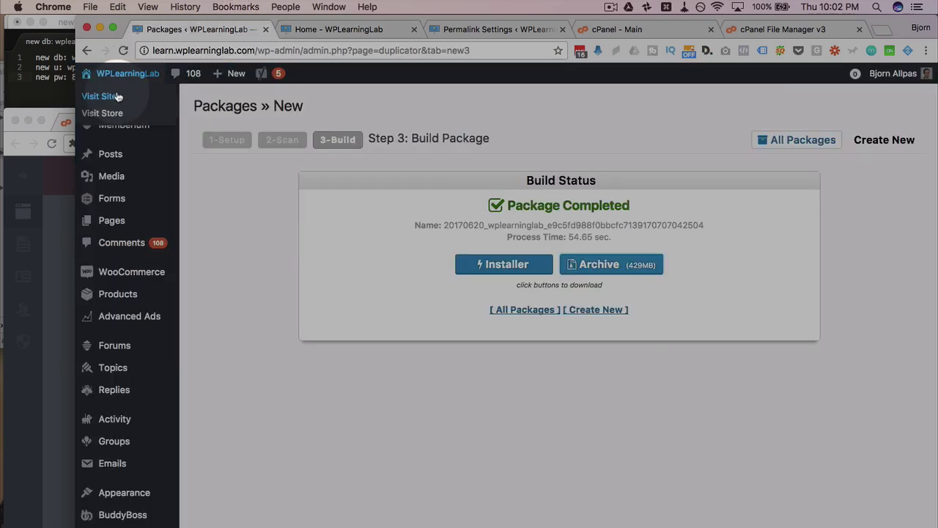
click(117, 96)
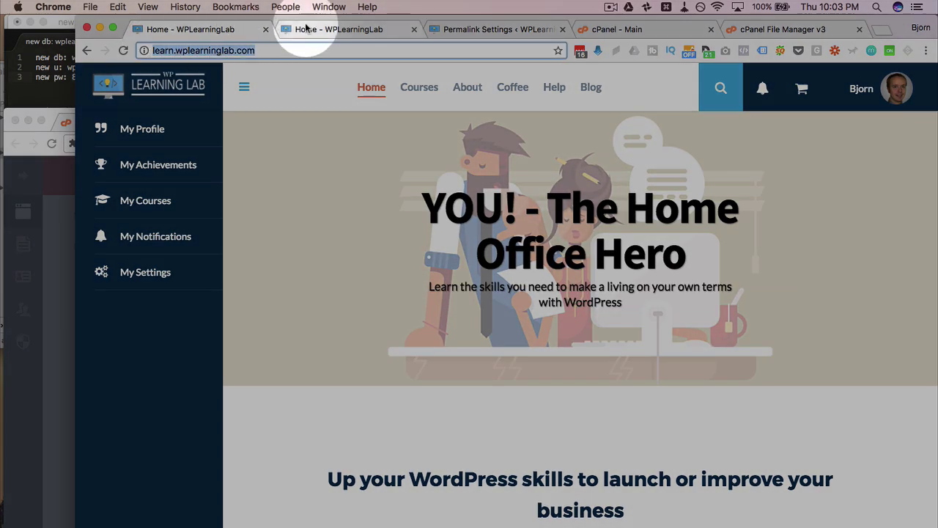
click(293, 30)
click(213, 30)
click(303, 29)
click(220, 31)
click(308, 29)
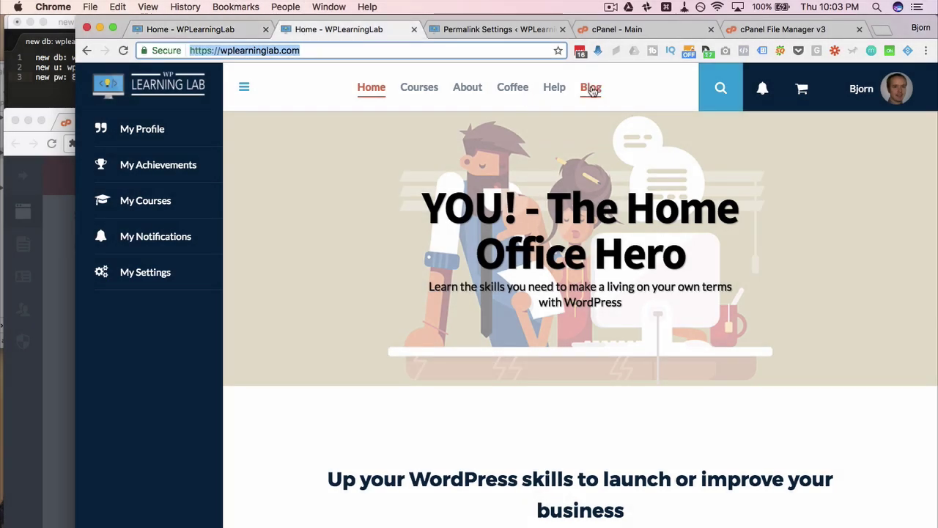
- Open the live Blog page, scroll its posts and confirm it loads over https
key(Return)
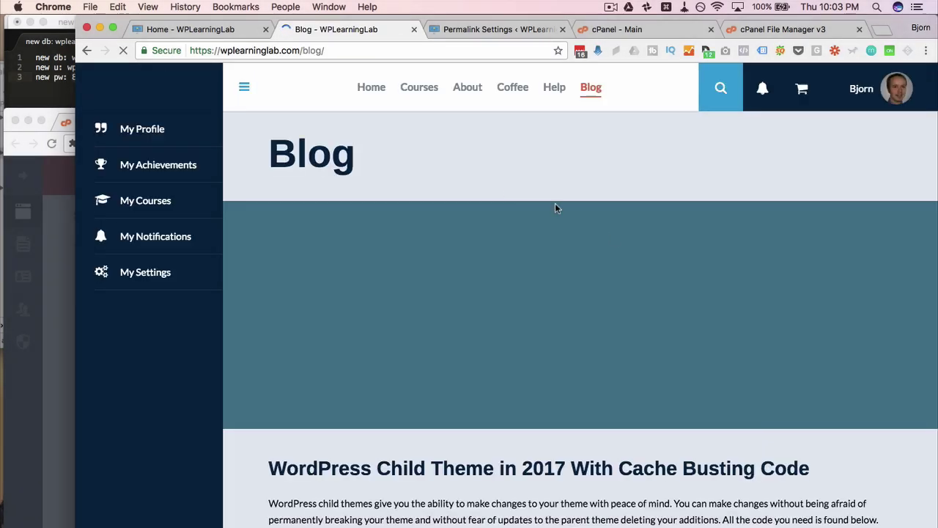
scroll(620, 245, down, 3)
scroll(620, 244, down, 15)
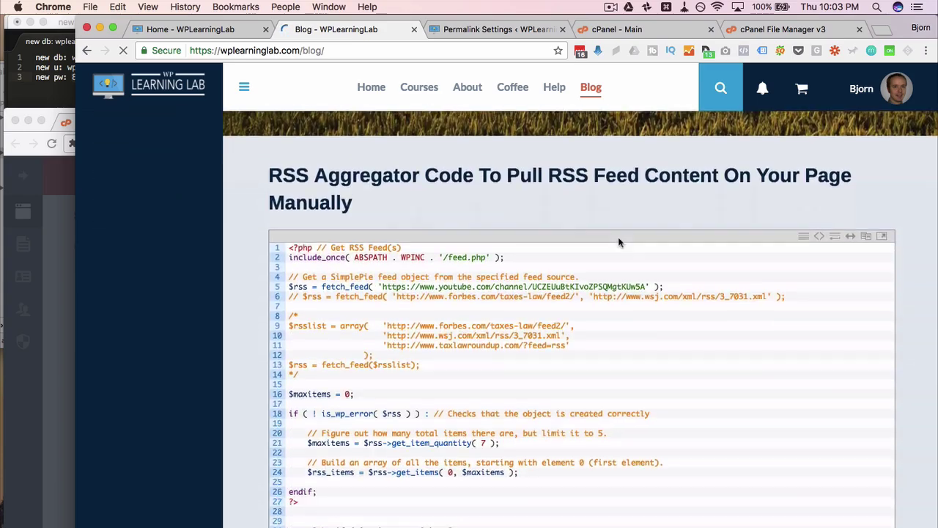
scroll(618, 242, down, 15)
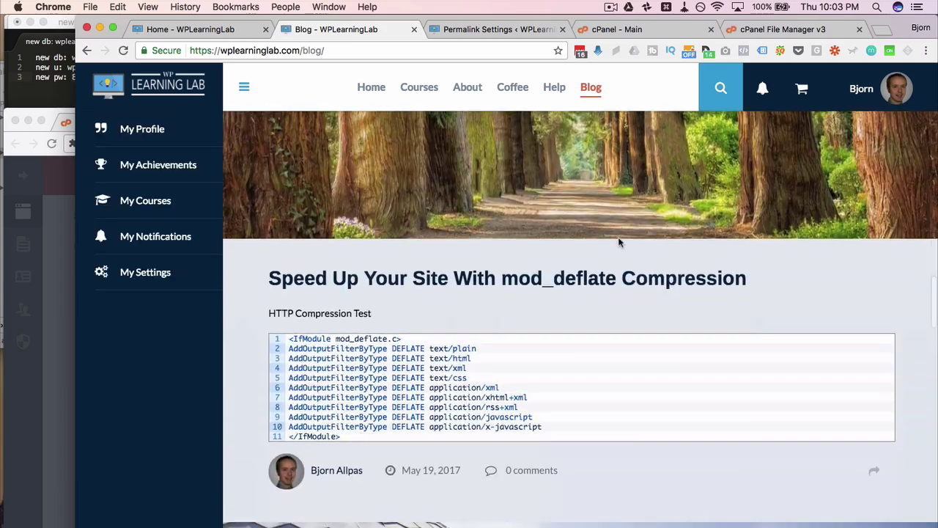
scroll(618, 236, up, 15)
scroll(618, 236, up, 5)
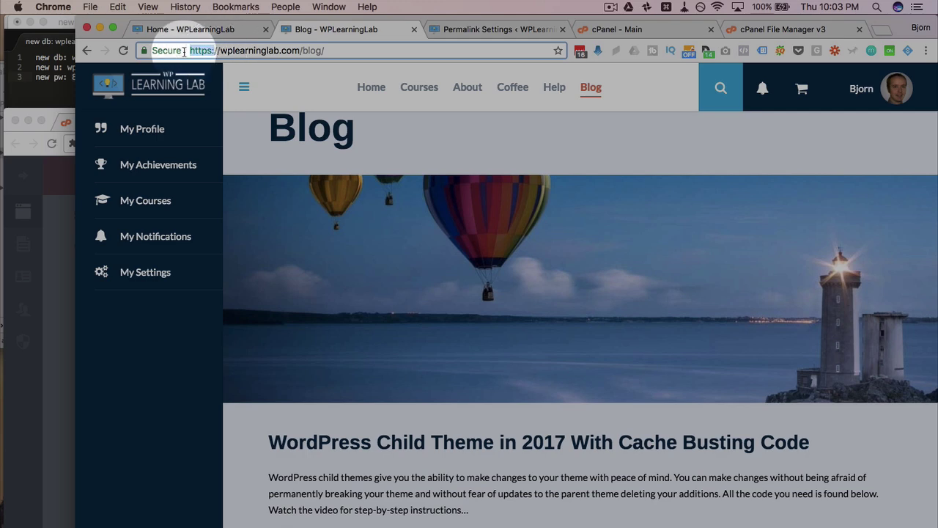
double_click(206, 51)
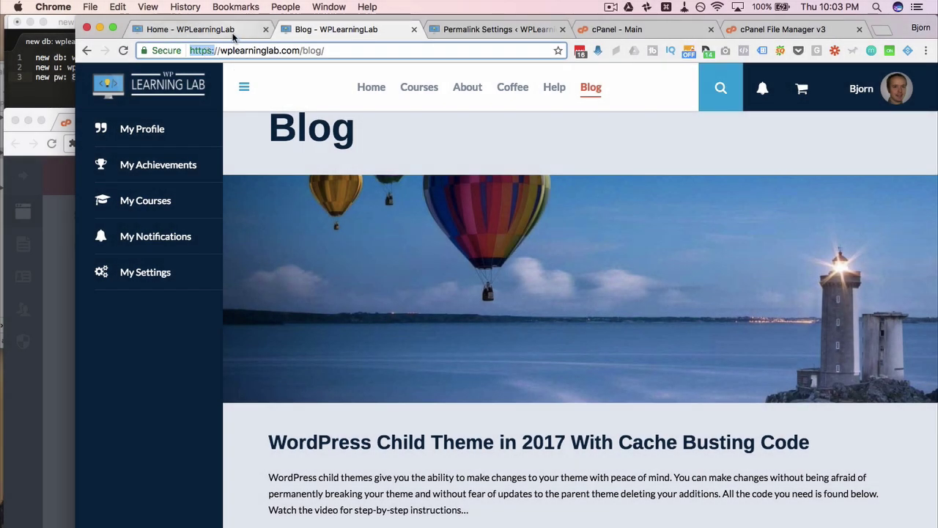
click(227, 31)
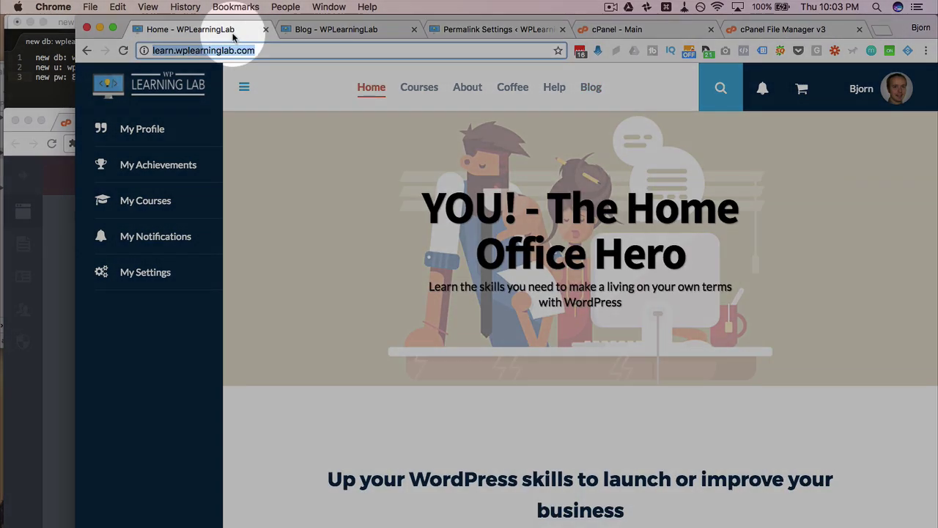
click(304, 29)
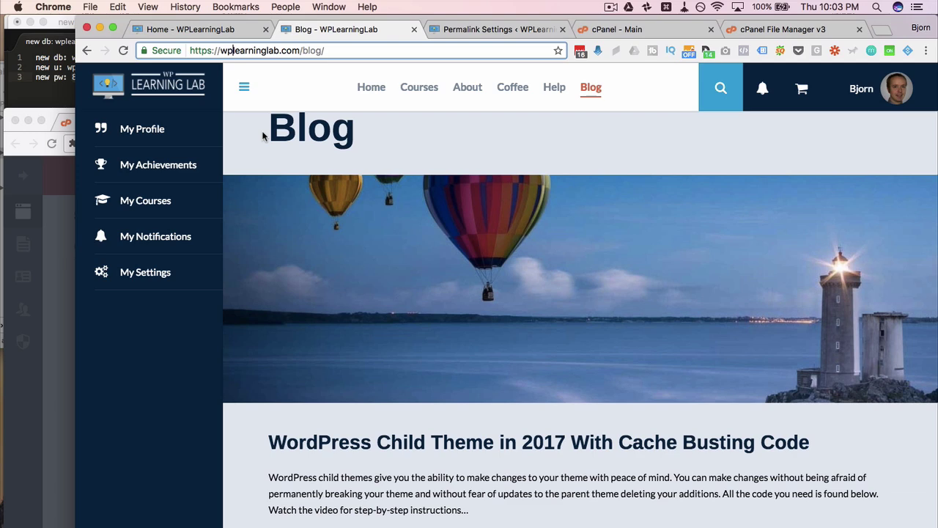
- Return to the public_html listing and cancel a rename, leaving index.dsfwefsd unchanged
click(474, 30)
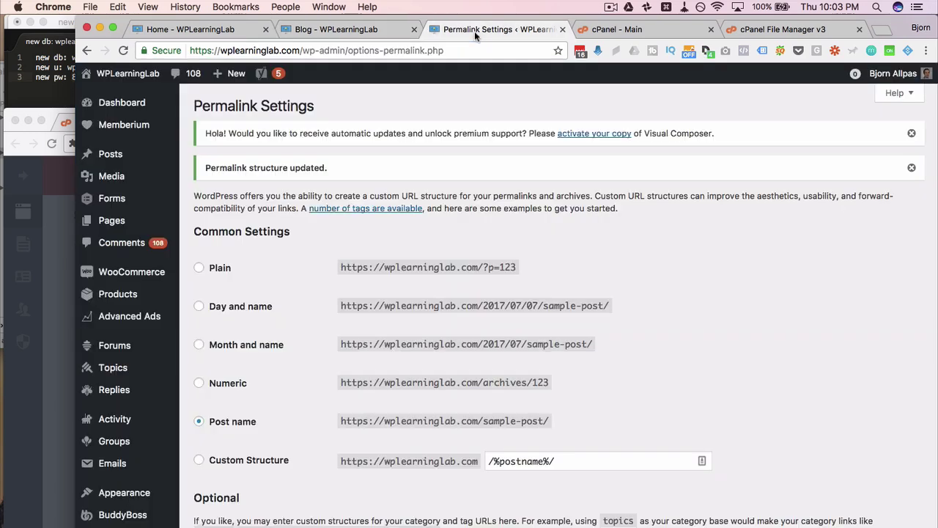
click(598, 31)
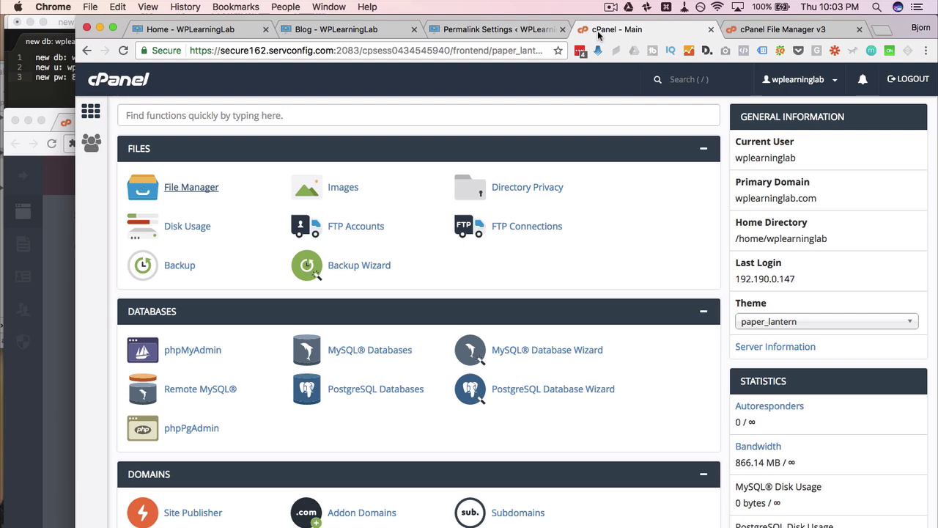
click(751, 31)
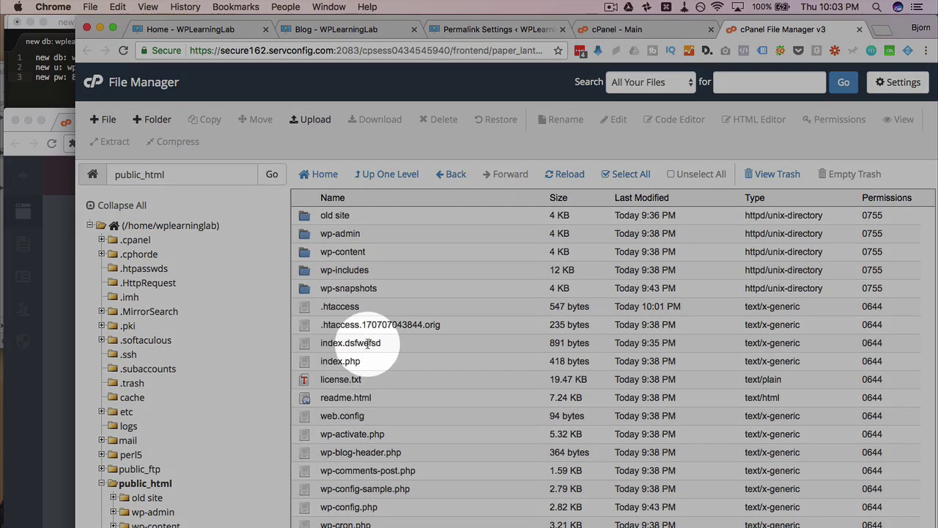
double_click(368, 342)
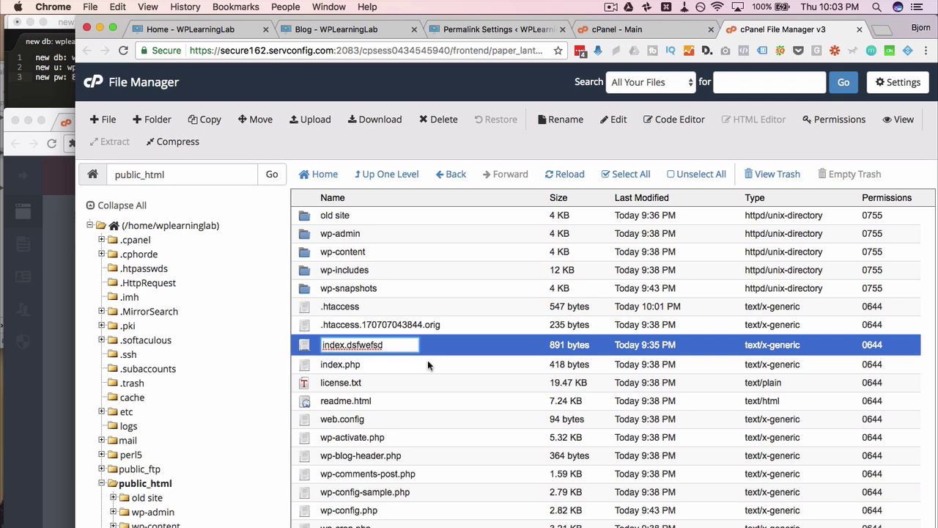
click(428, 360)
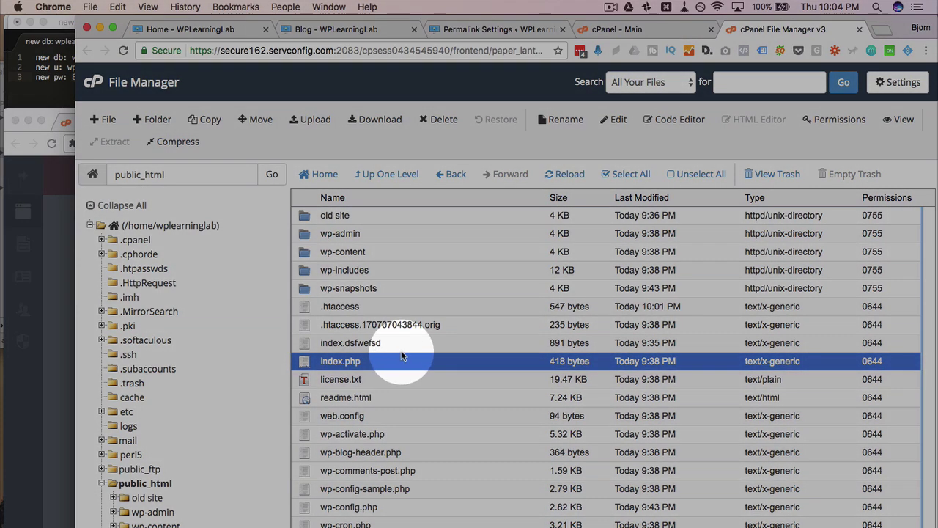
click(389, 347)
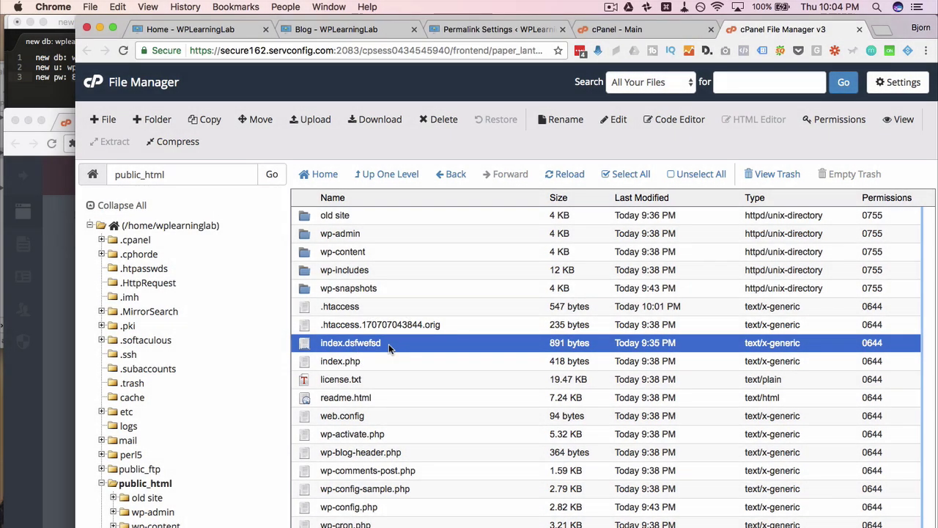